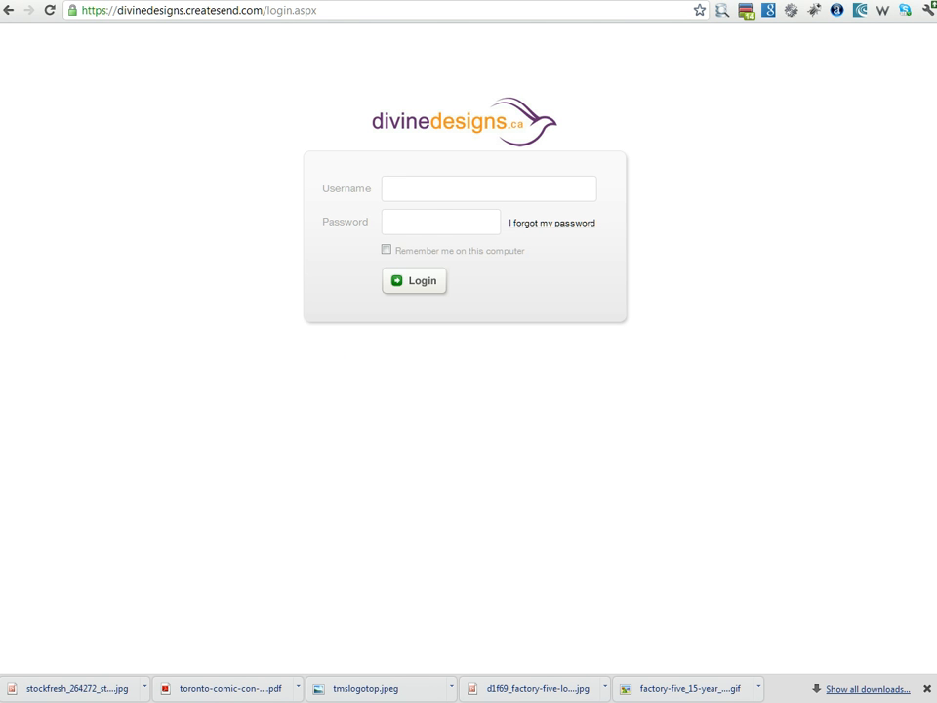
Log in to the newsletter account by entering the account username and password.
left_click(416, 186)
type("llppnews")
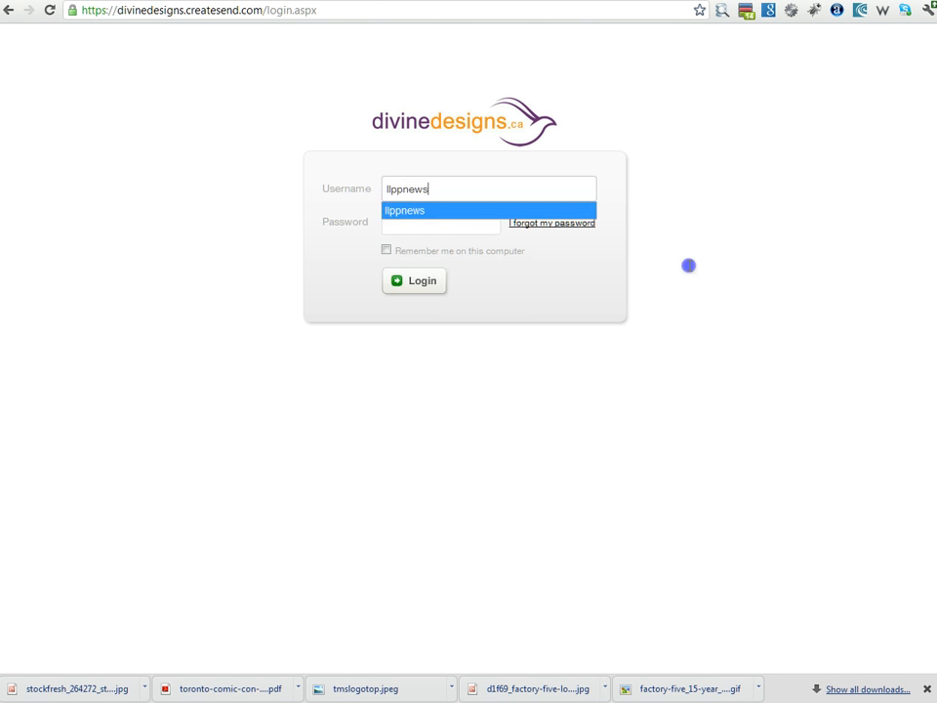
left_click(688, 265)
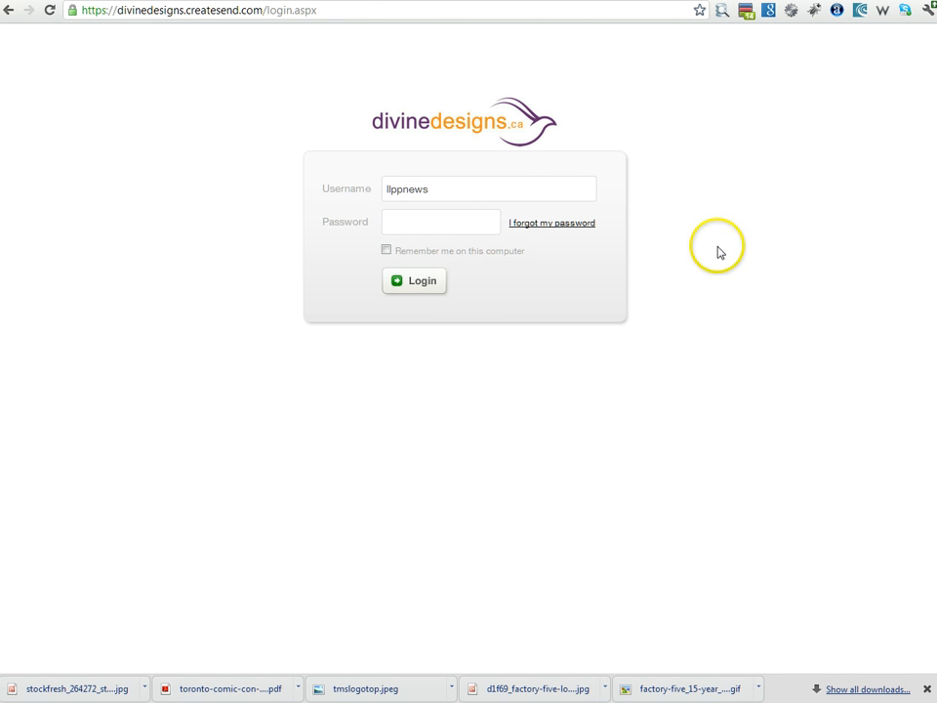
left_click(418, 228)
key("ctrl+v")
left_click(414, 280)
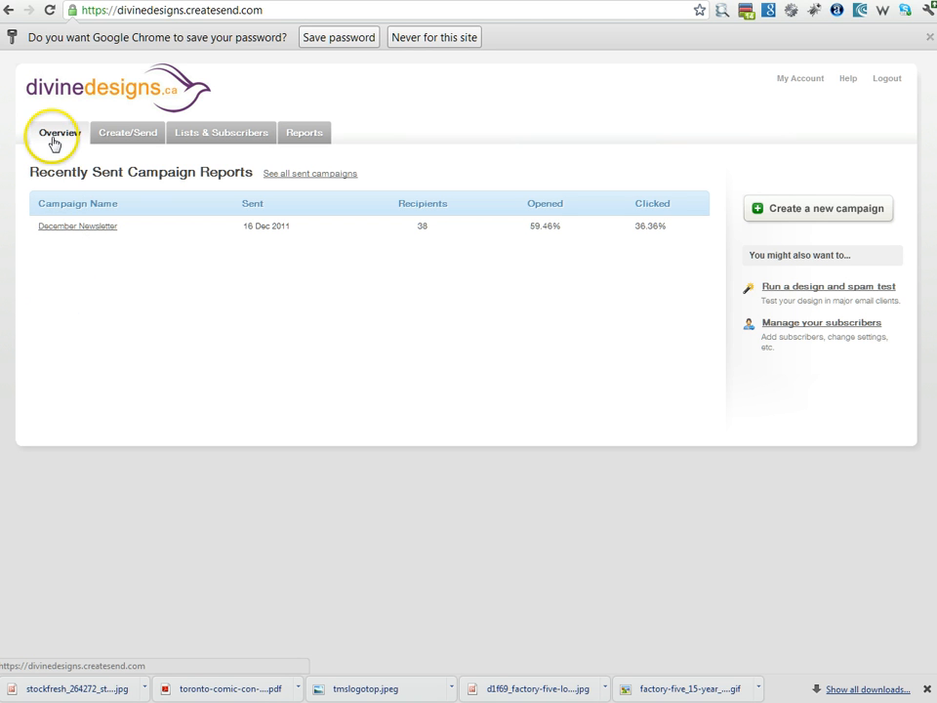
Start a new regular email campaign and name it "January 2012".
left_click(114, 136)
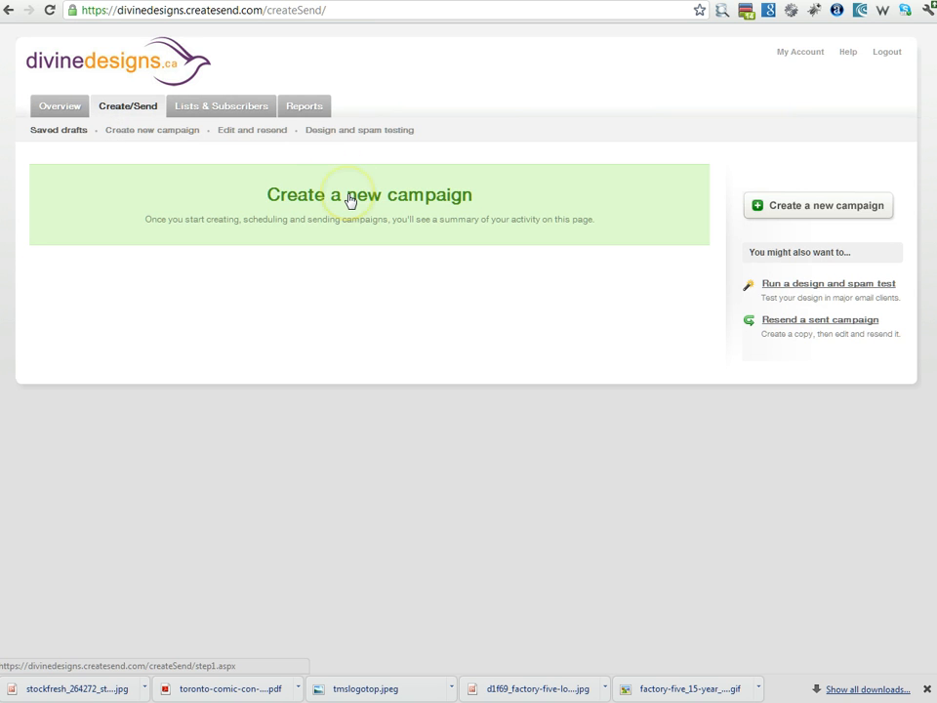
left_click(350, 199)
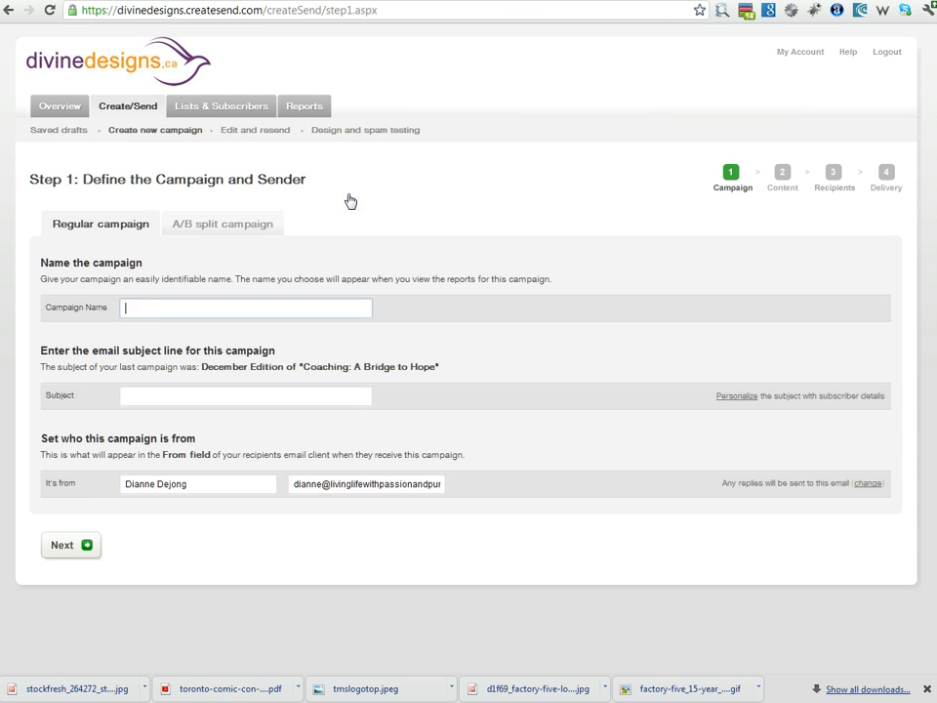
left_click(146, 307)
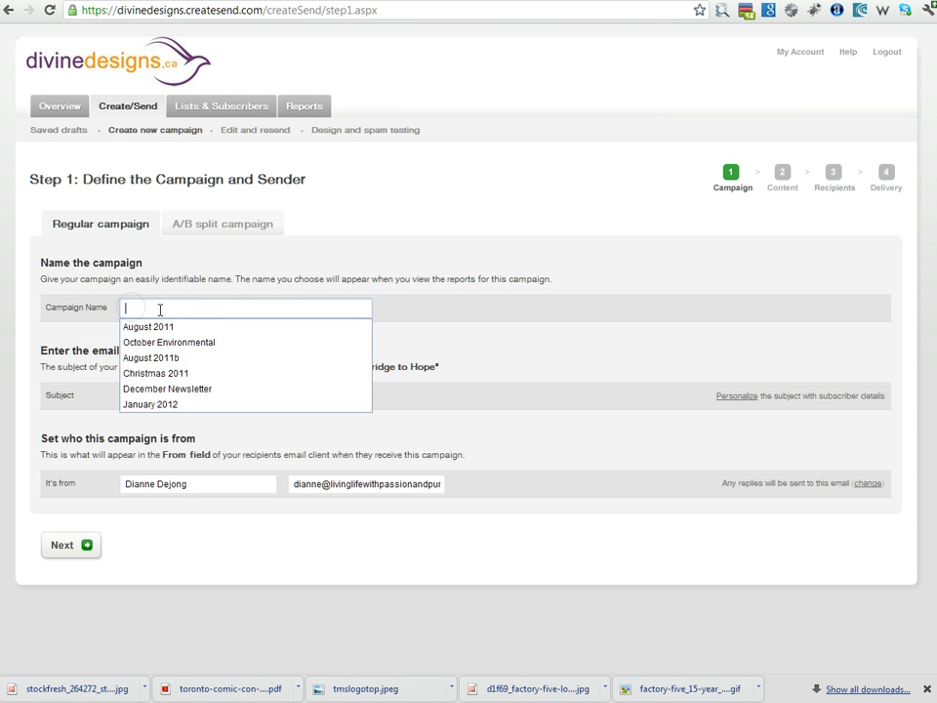
left_click(165, 309)
type("January 2012")
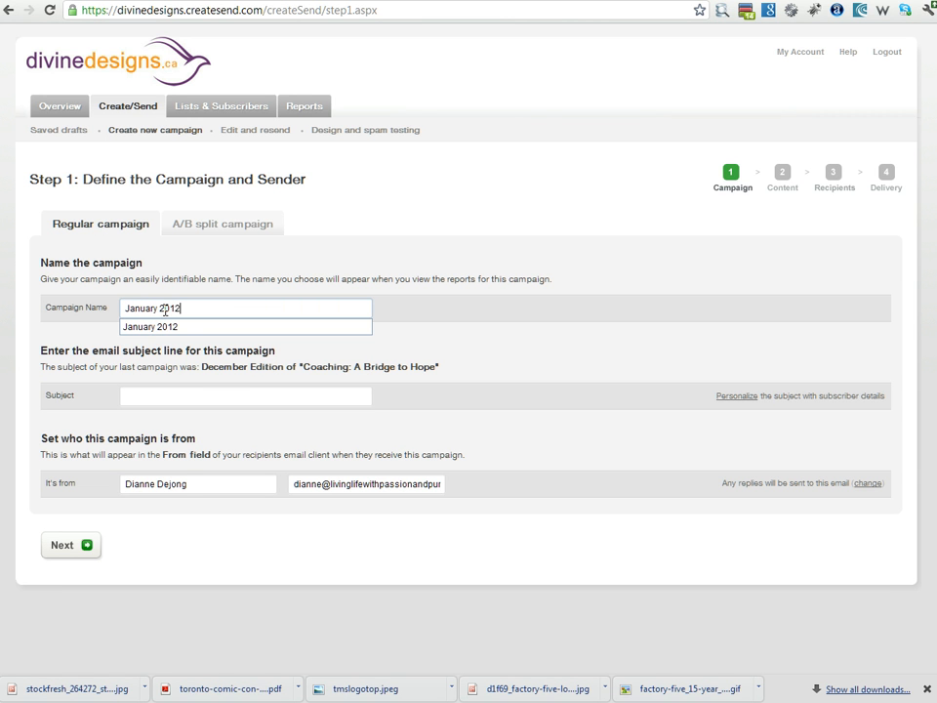
Set the email subject to "What are you going to REACH for this New Year 2012?" and proceed to the campaign format.
left_click(136, 398)
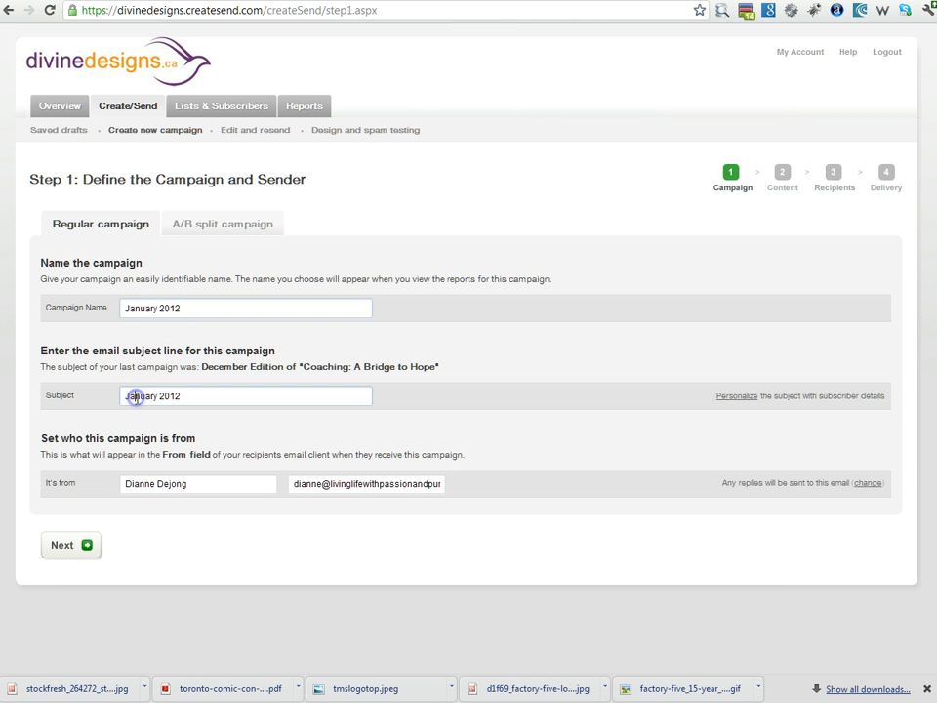
left_click(183, 395)
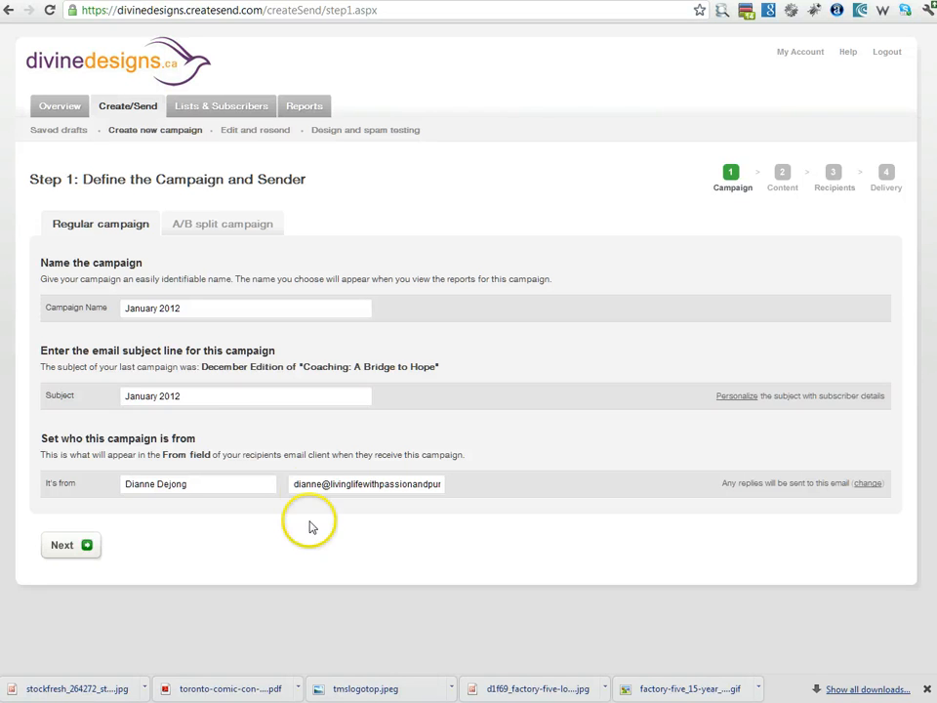
left_click(228, 396)
type("What are you going to REACH for this New Year 2012?")
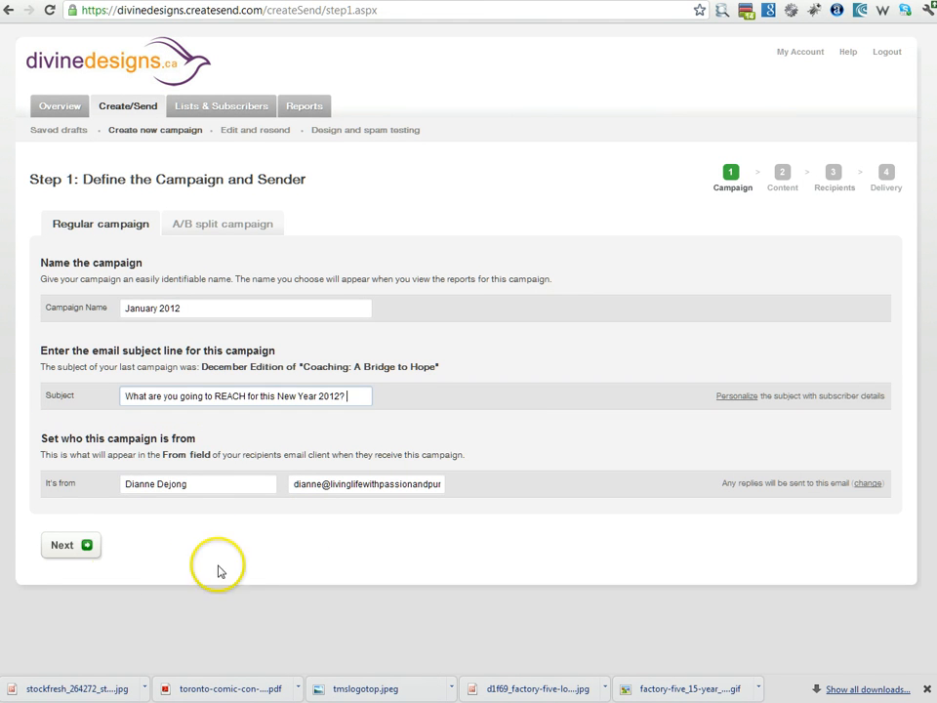
left_click(74, 559)
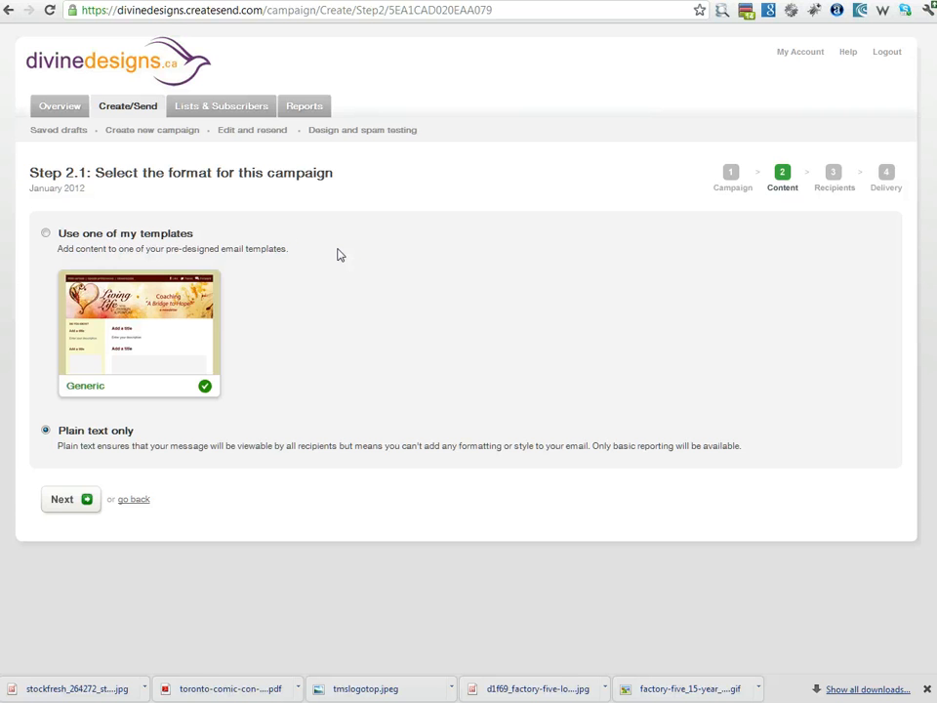
Choose the pre-designed Generic template as the campaign format and proceed to adding the email content.
left_click(46, 236)
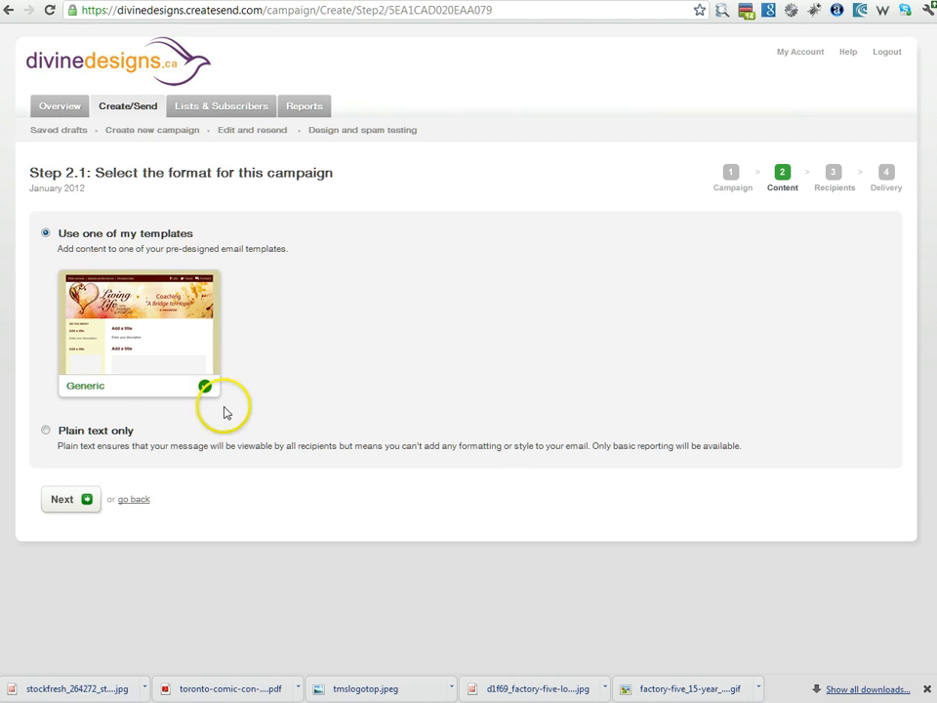
left_click(45, 431)
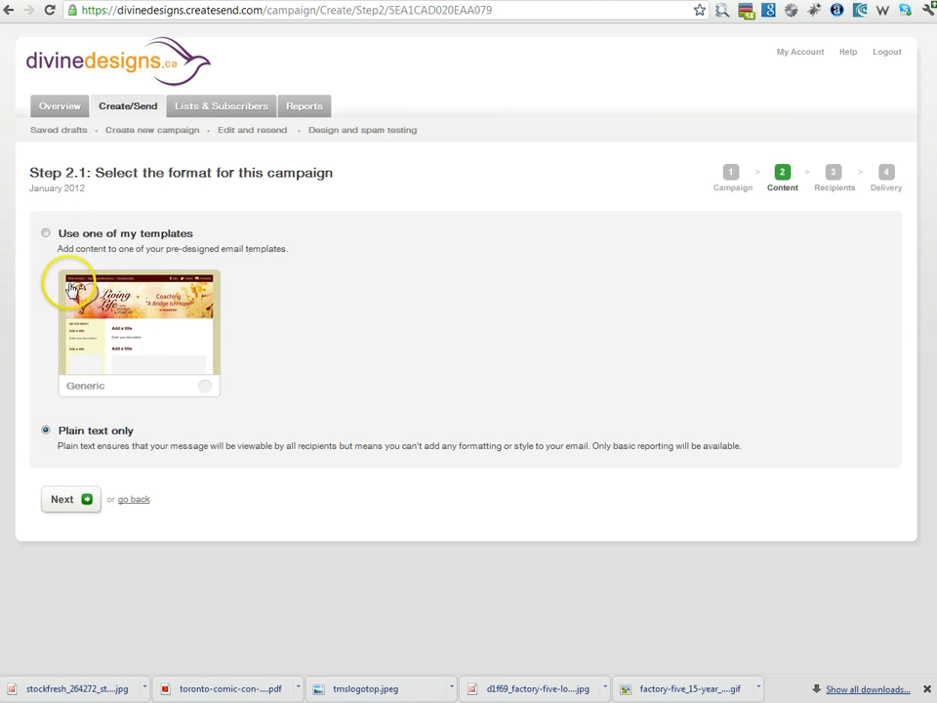
left_click(46, 233)
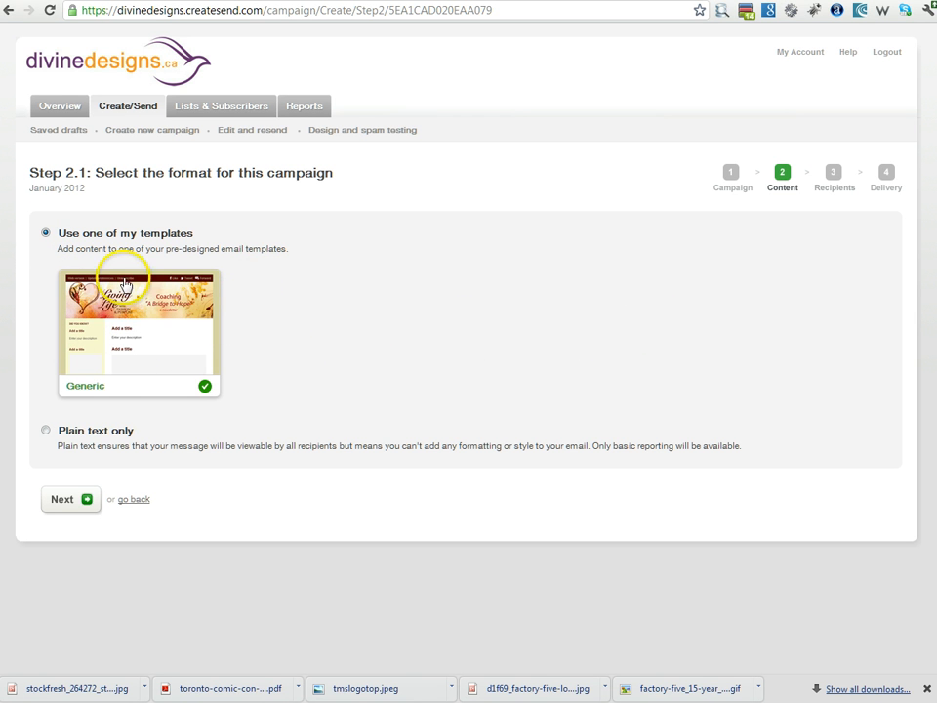
left_click(69, 509)
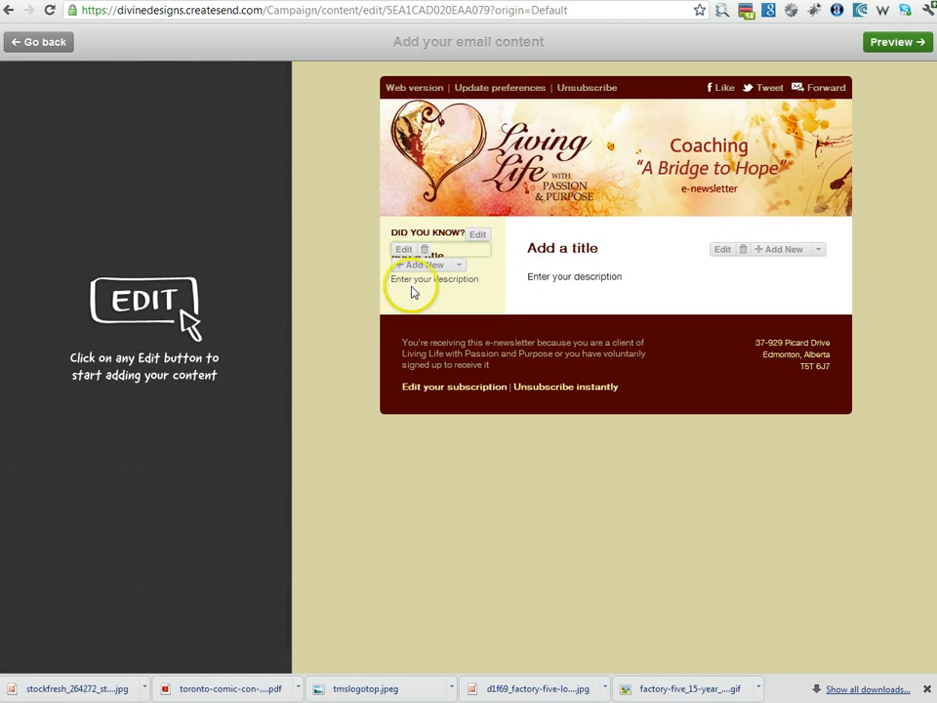
left_click(818, 252)
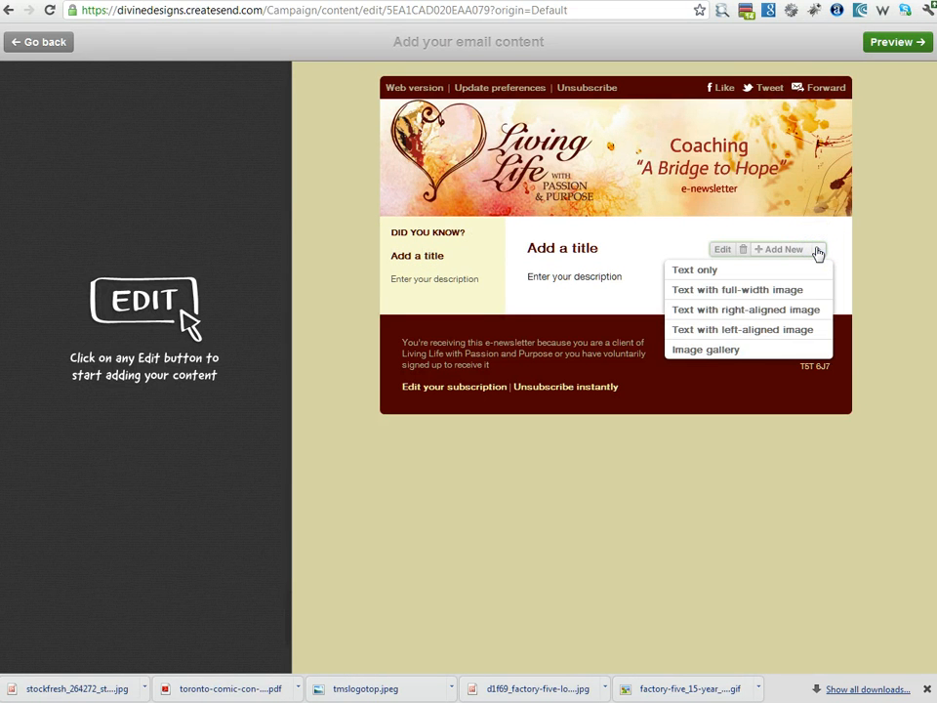
left_click(718, 293)
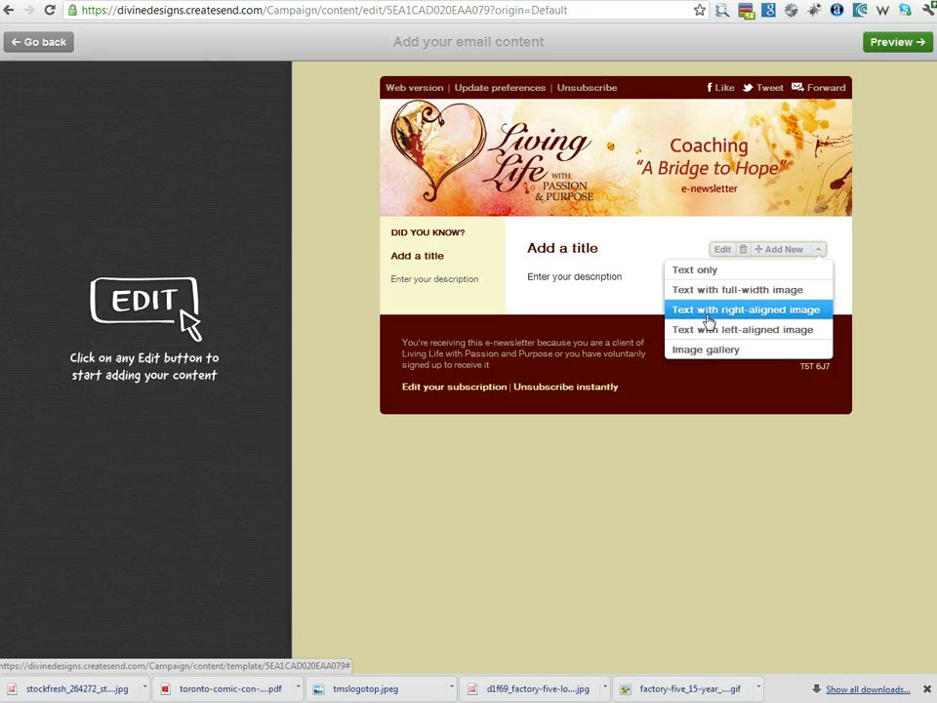
left_click(707, 333)
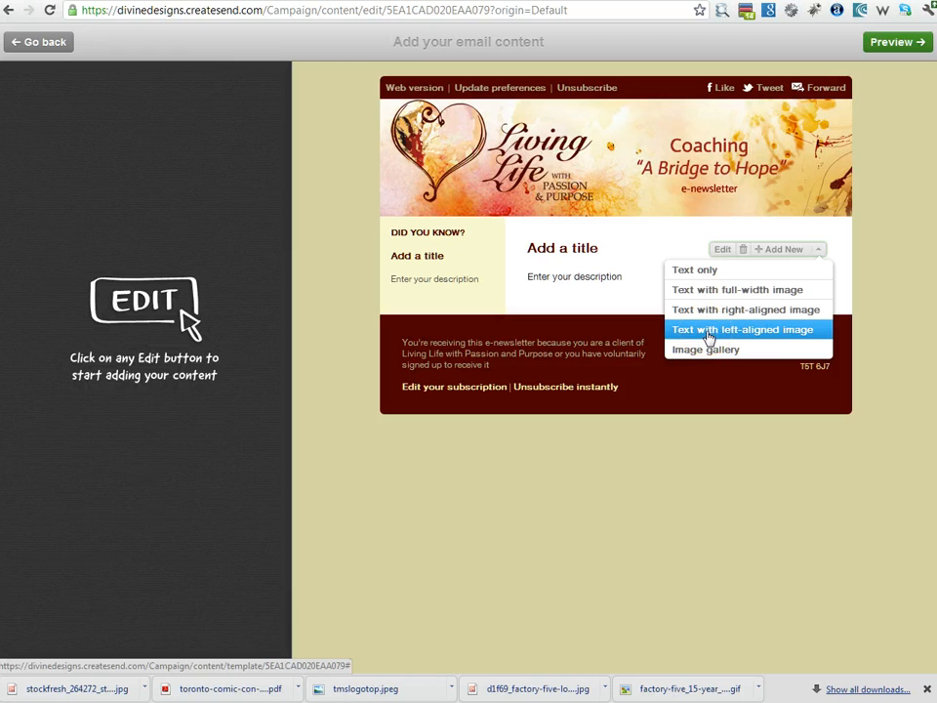
left_click(719, 357)
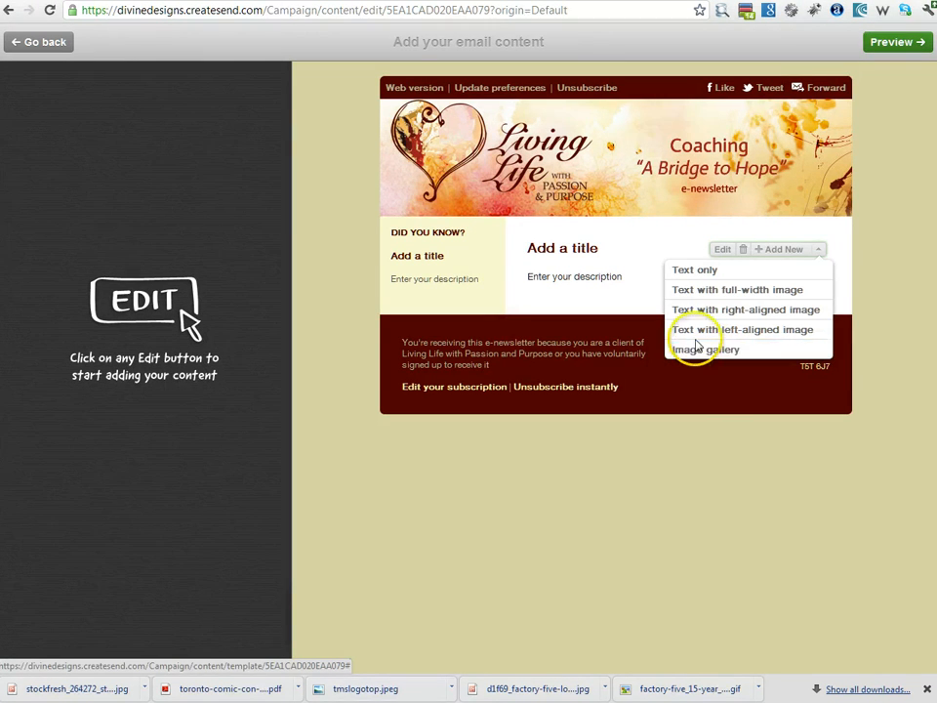
left_click(577, 272)
Replace the placeholder article in the newsletter's main column with a new "Text with right-aligned image" article.
left_click(755, 250)
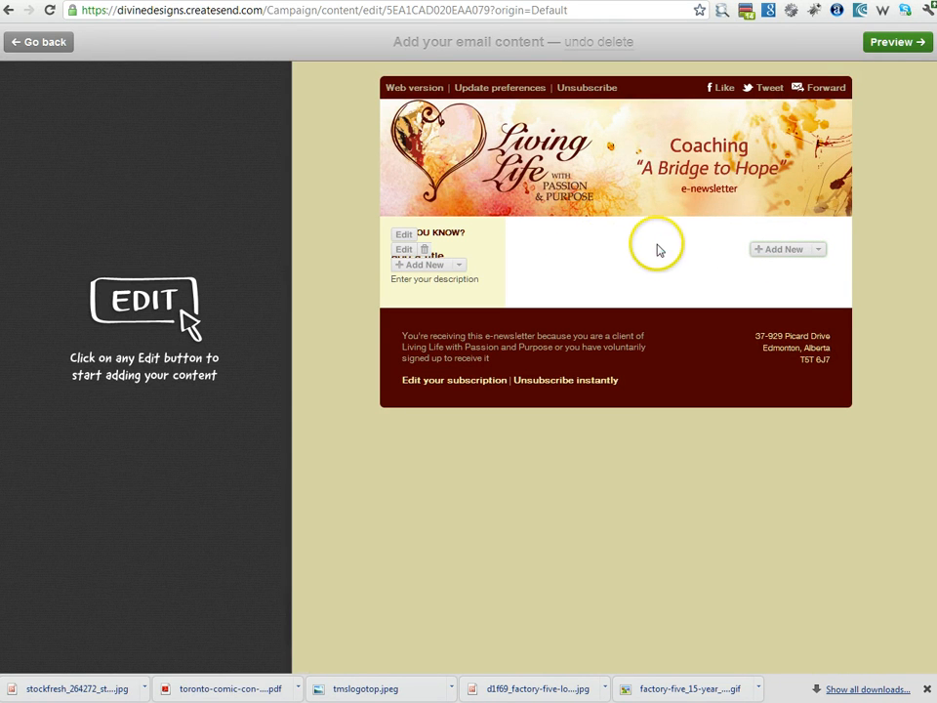
left_click(784, 252)
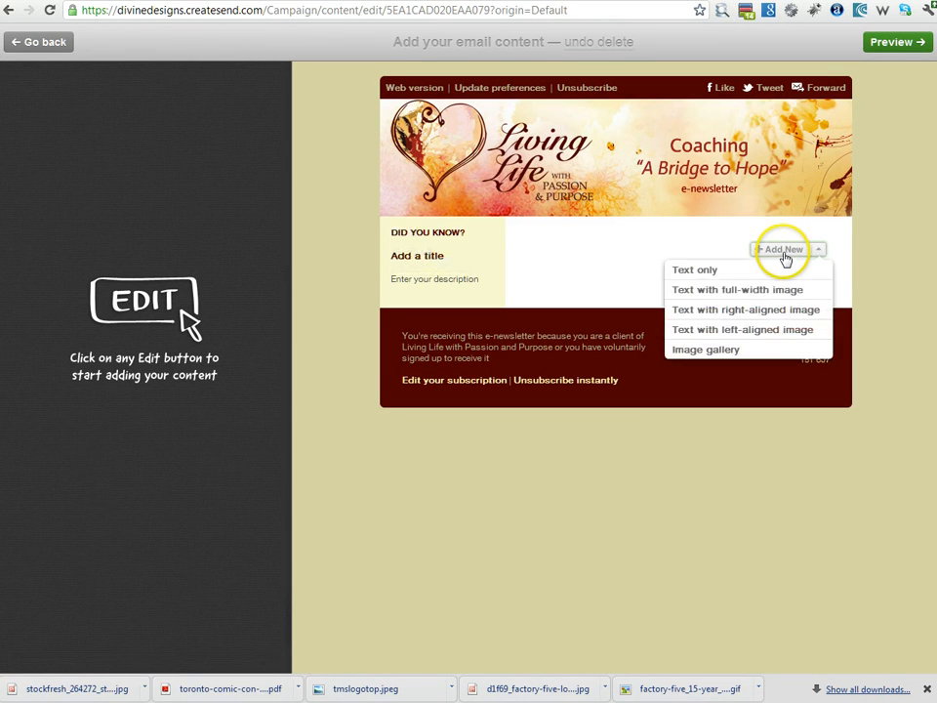
left_click(759, 310)
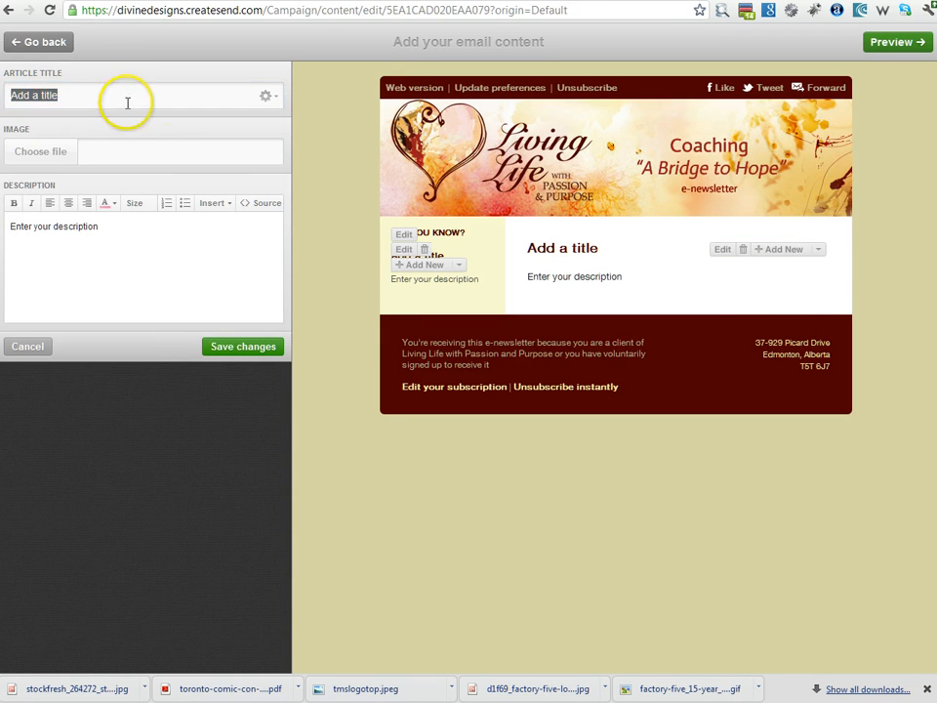
Title the article "WISHING YOU AND YOUR FAMILY A VERY HAPPY, HEALTHY, BLESSED, PROSPEROUS, PURPOSEFUL NEW YEAR 2012!" and insert the portrait image "unknown".
left_click_drag(128, 97, 1, 98)
key("ctrl+v")
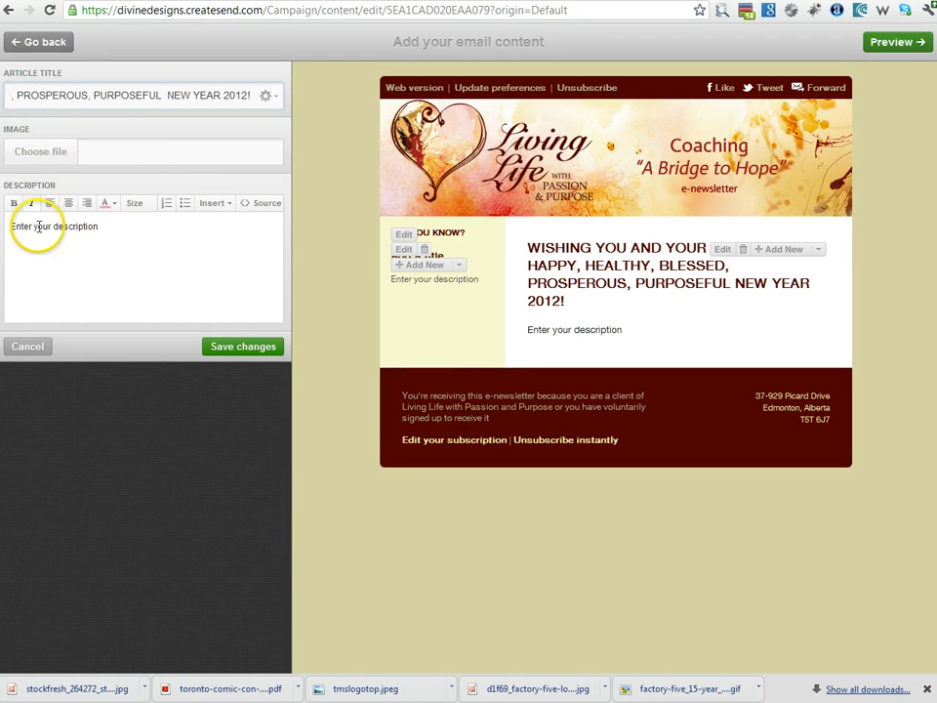
left_click(69, 158)
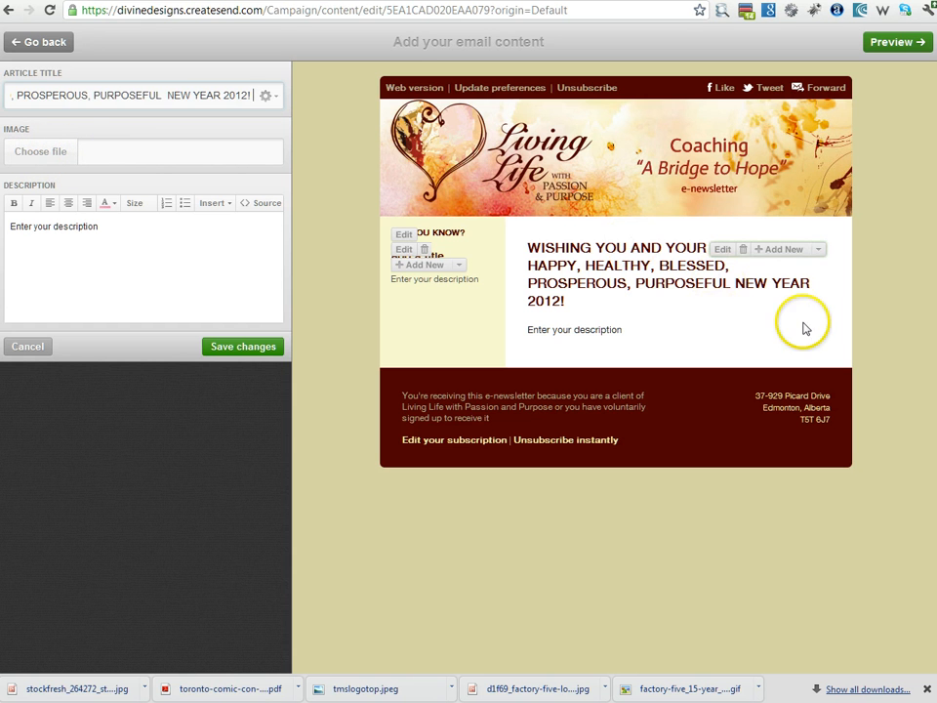
left_click(118, 154)
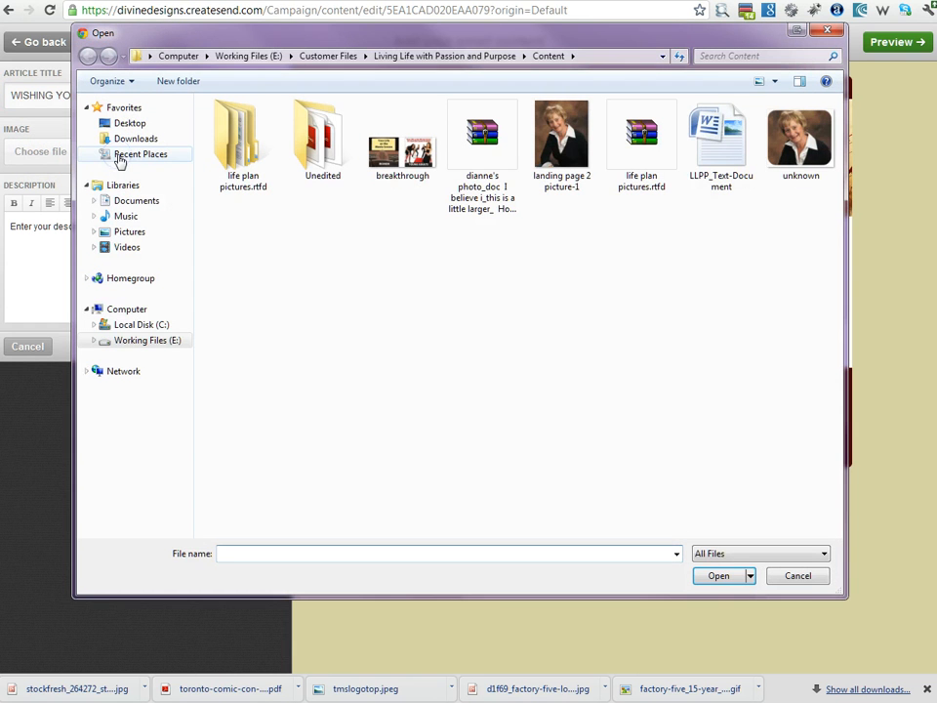
left_click(799, 151)
double_click(799, 154)
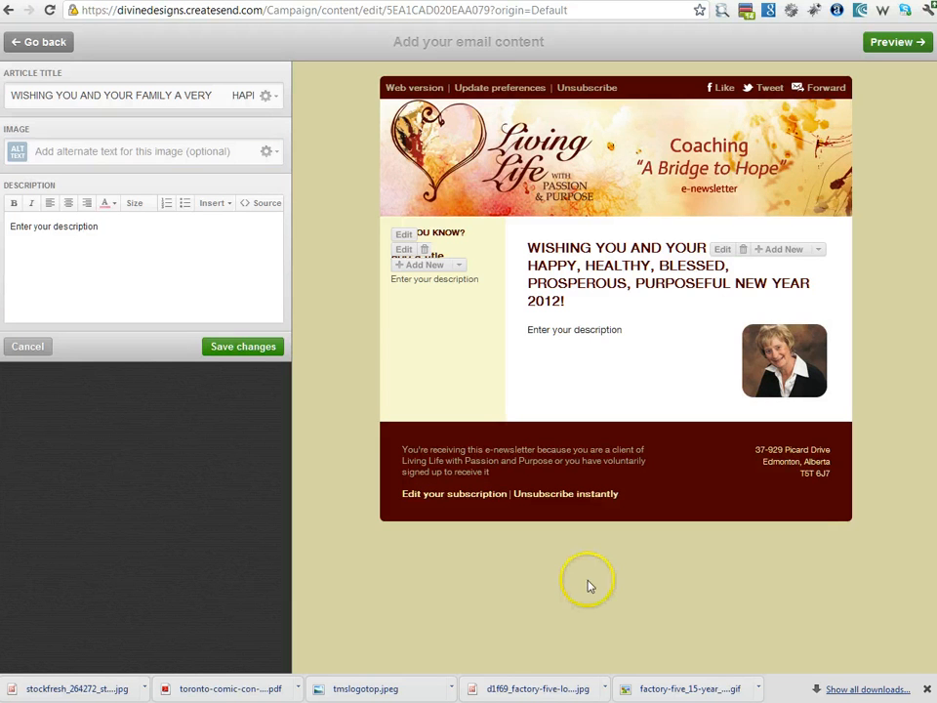
left_click(488, 701)
scroll(430, 351, "up", 20)
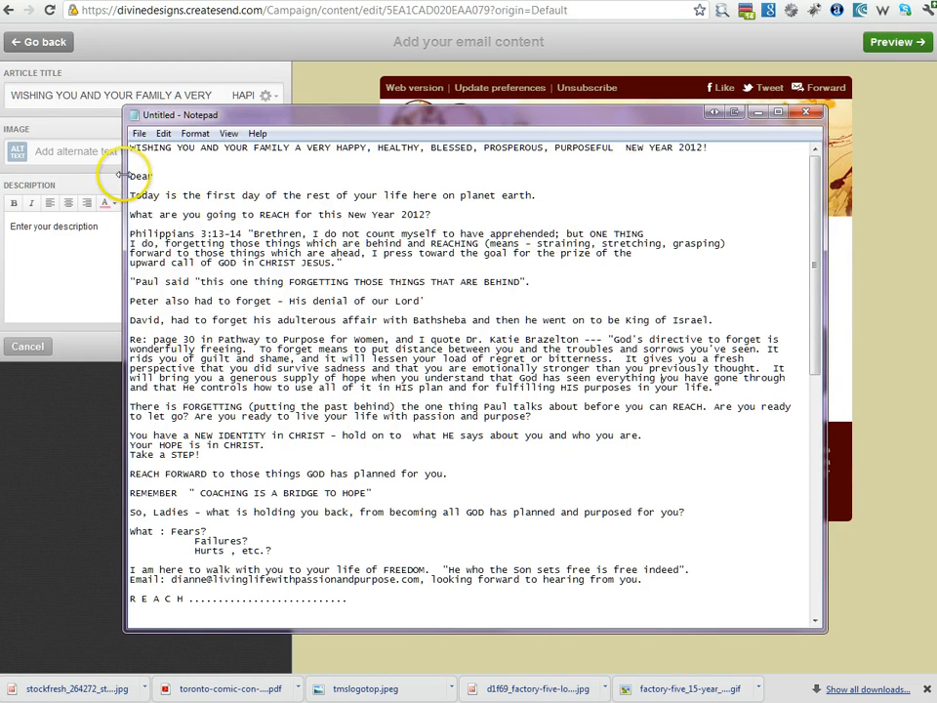
left_click_drag(128, 176, 355, 465)
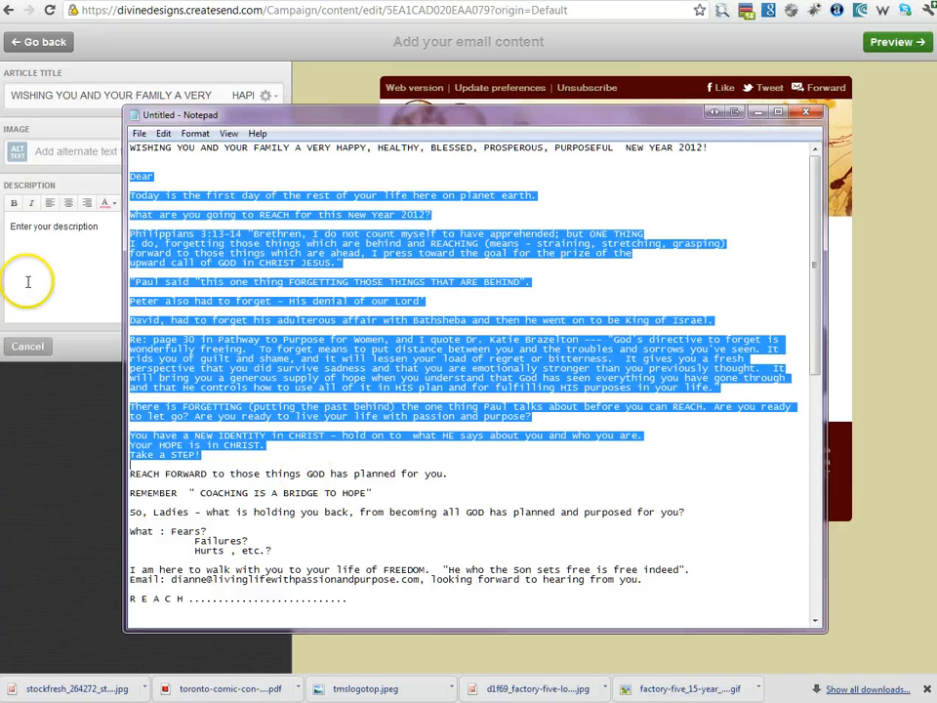
left_click(107, 203)
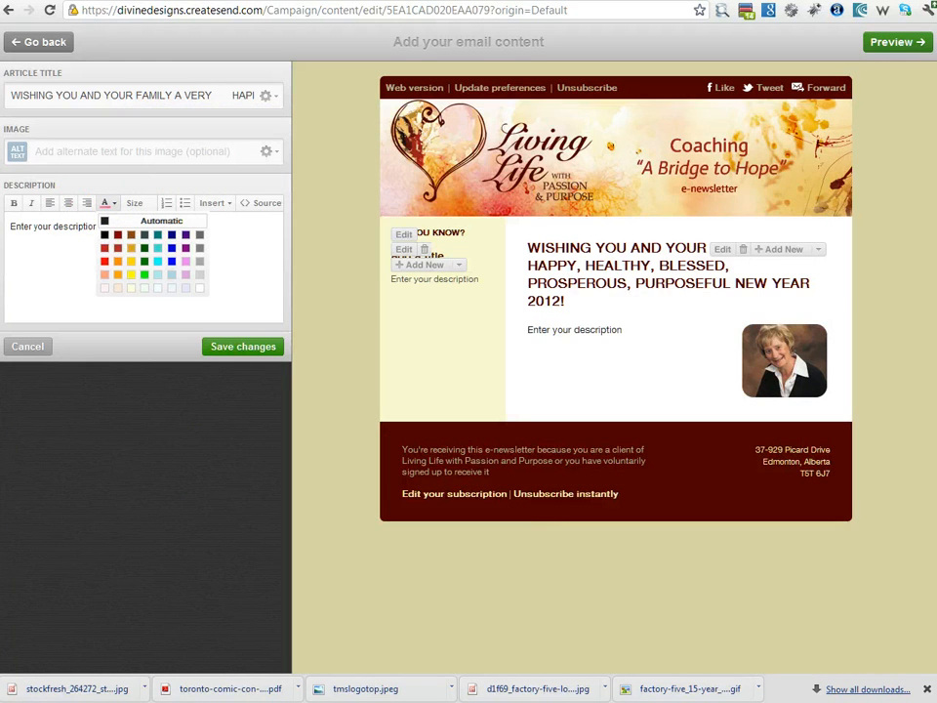
Copy the newsletter text in Notepad from "Dear" to the end and paste it over the article's placeholder description.
key("alt+Tab")
left_click(129, 177)
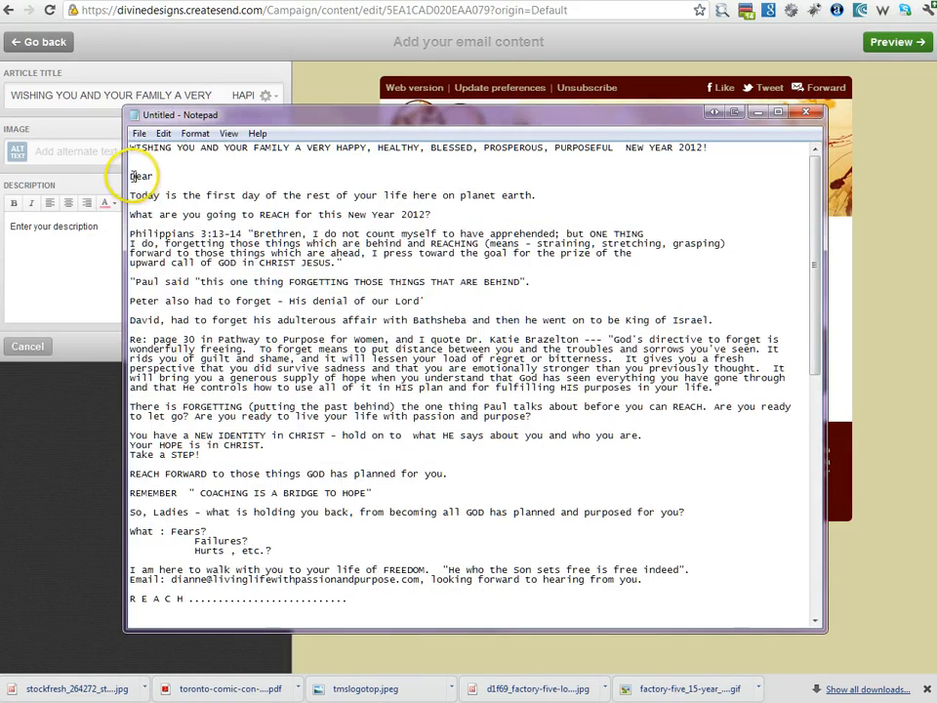
left_click_drag(130, 176, 576, 695)
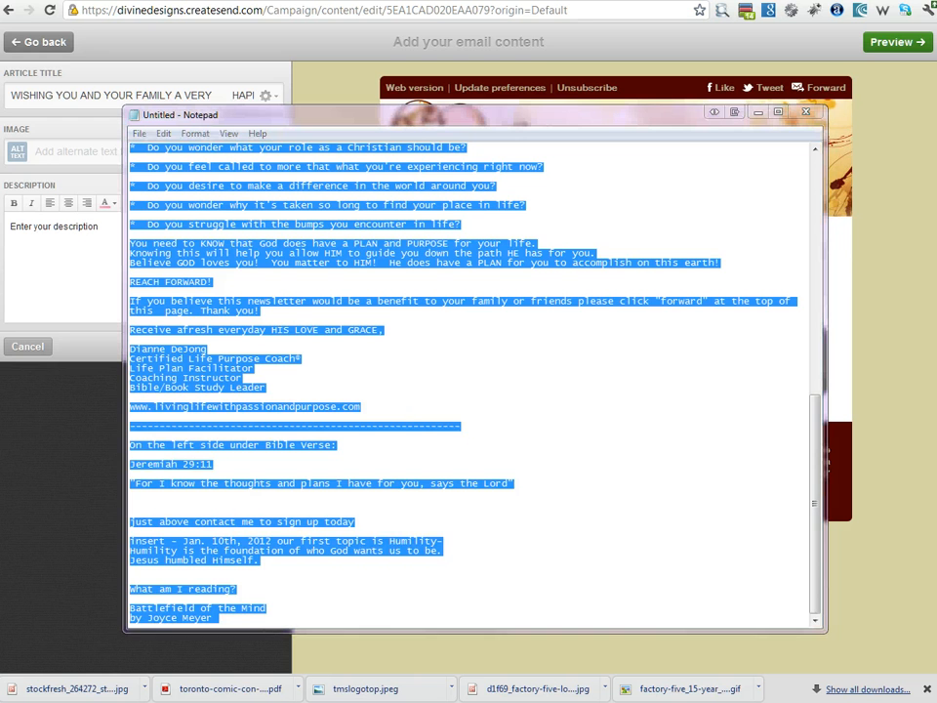
left_click(107, 266)
left_click_drag(117, 231, 9, 231)
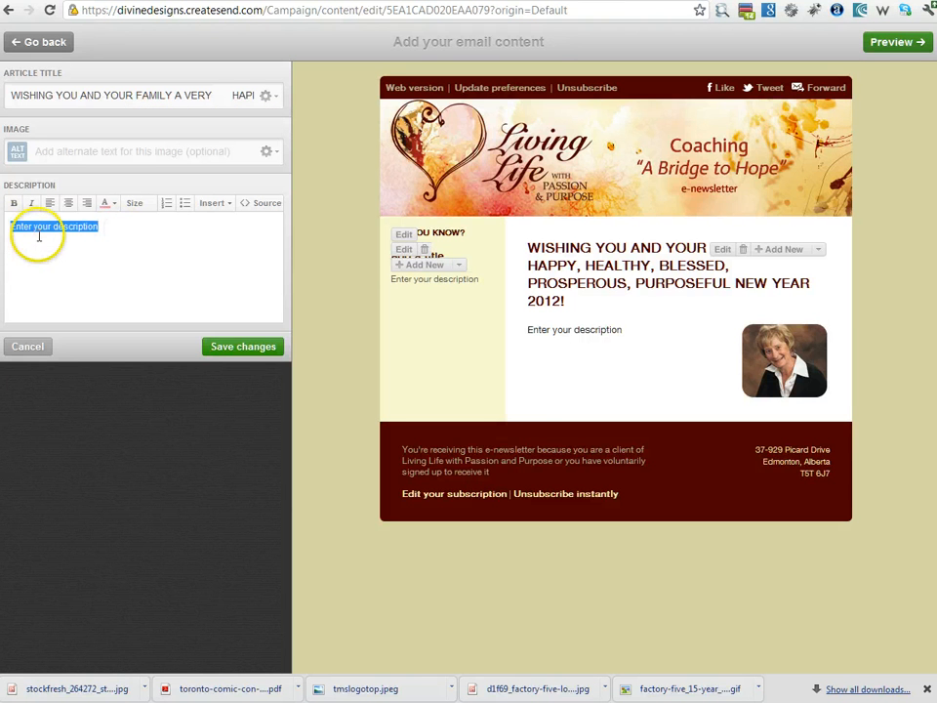
key("ctrl+v")
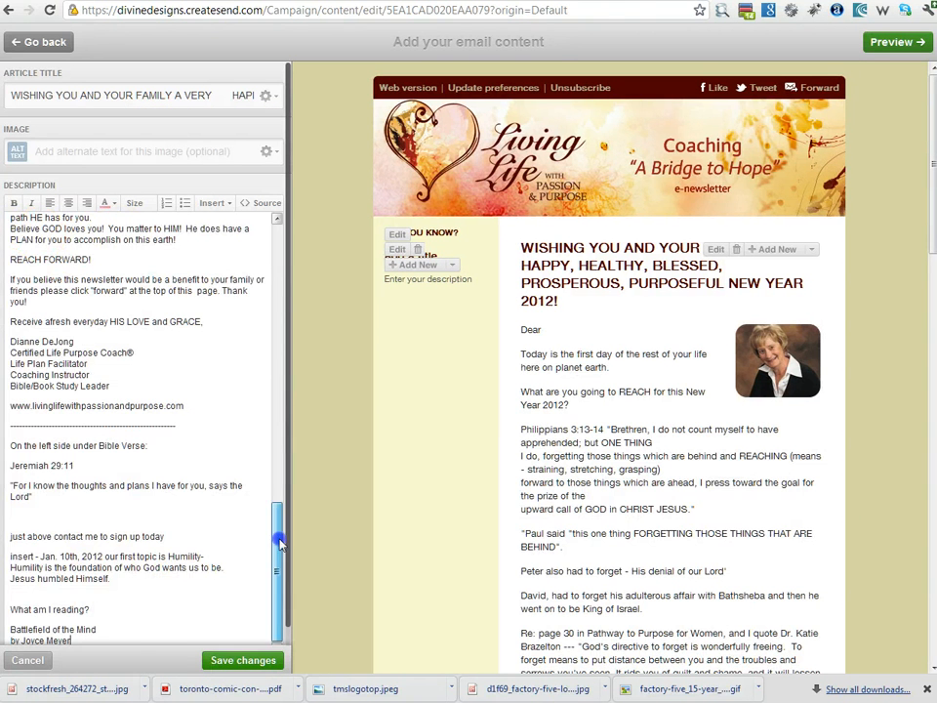
Insert the first name personalization tag after "Dear" in the article's greeting, with "Subscriber" as its fallback.
left_click_drag(278, 566, 280, 249)
left_click(63, 230)
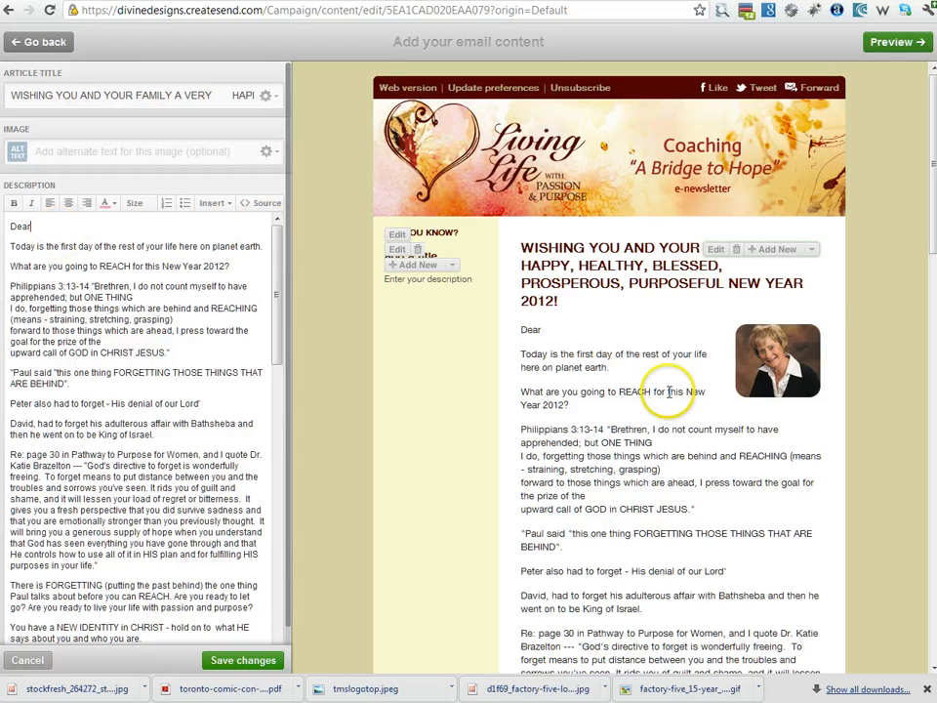
double_click(524, 332)
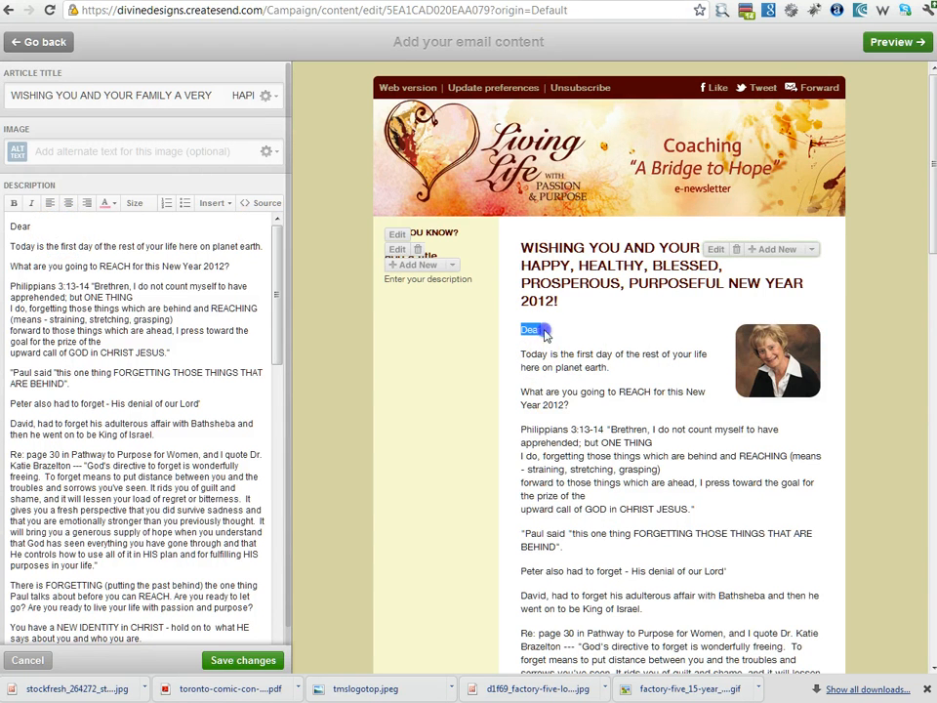
left_click(571, 327)
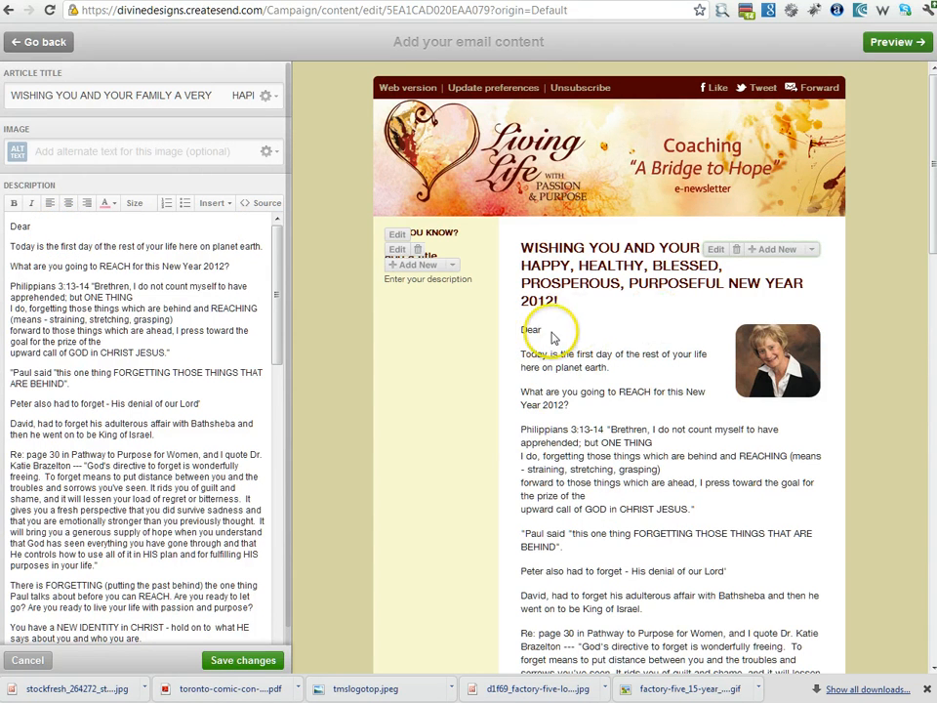
left_click(71, 225)
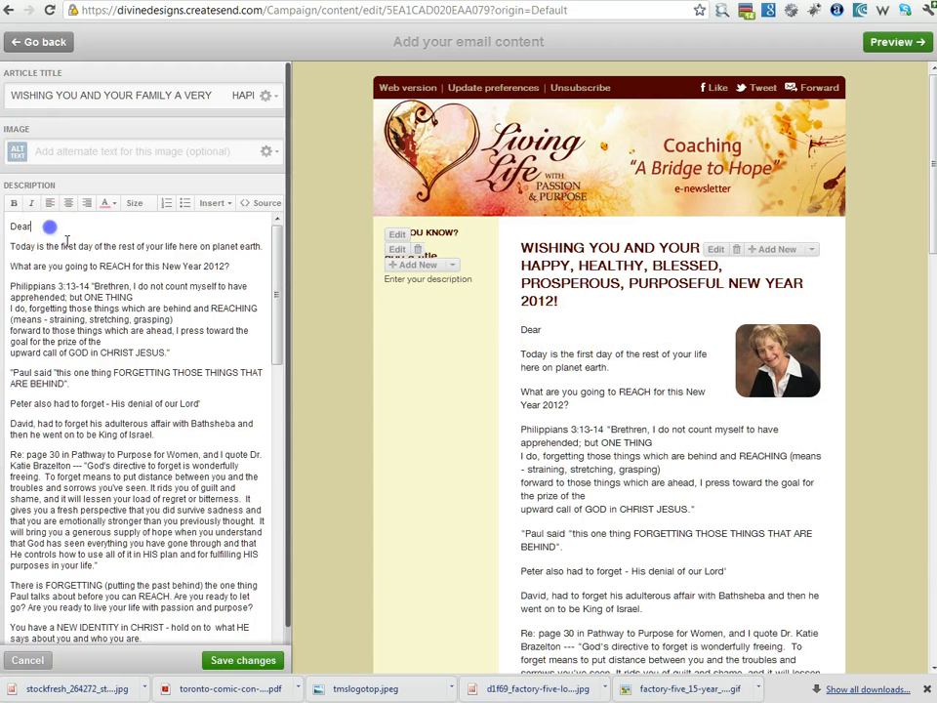
left_click(233, 215)
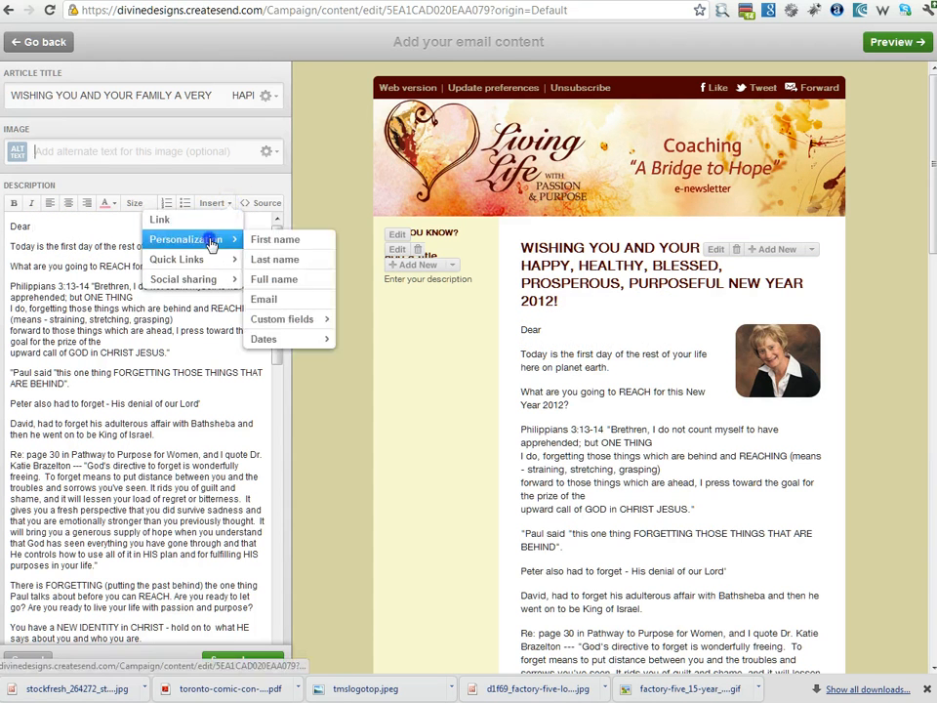
left_click(220, 204)
mouse_move(209, 237)
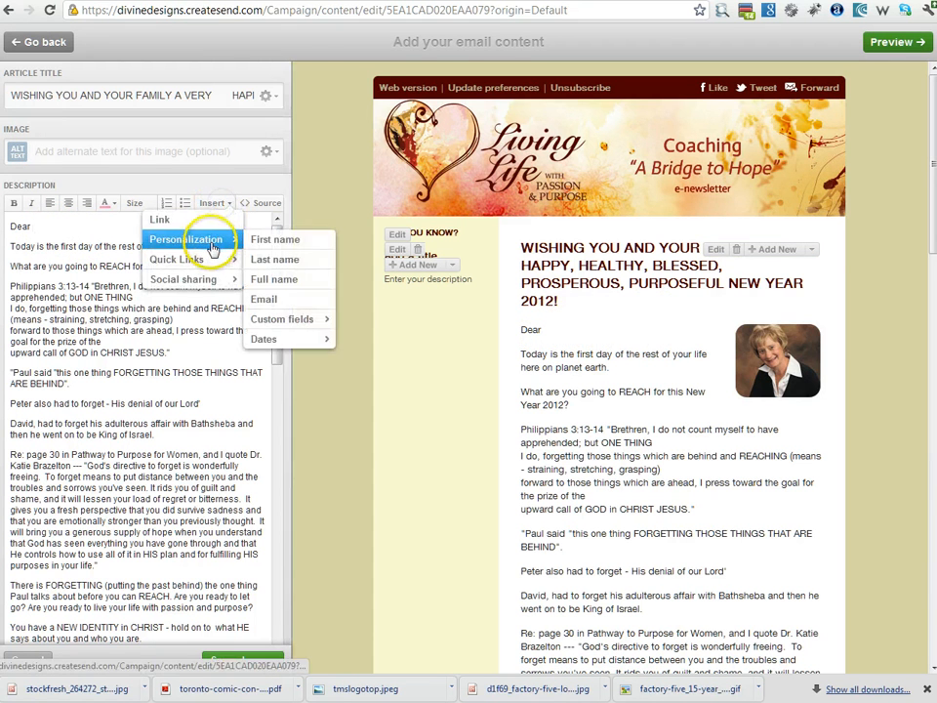
left_click(295, 249)
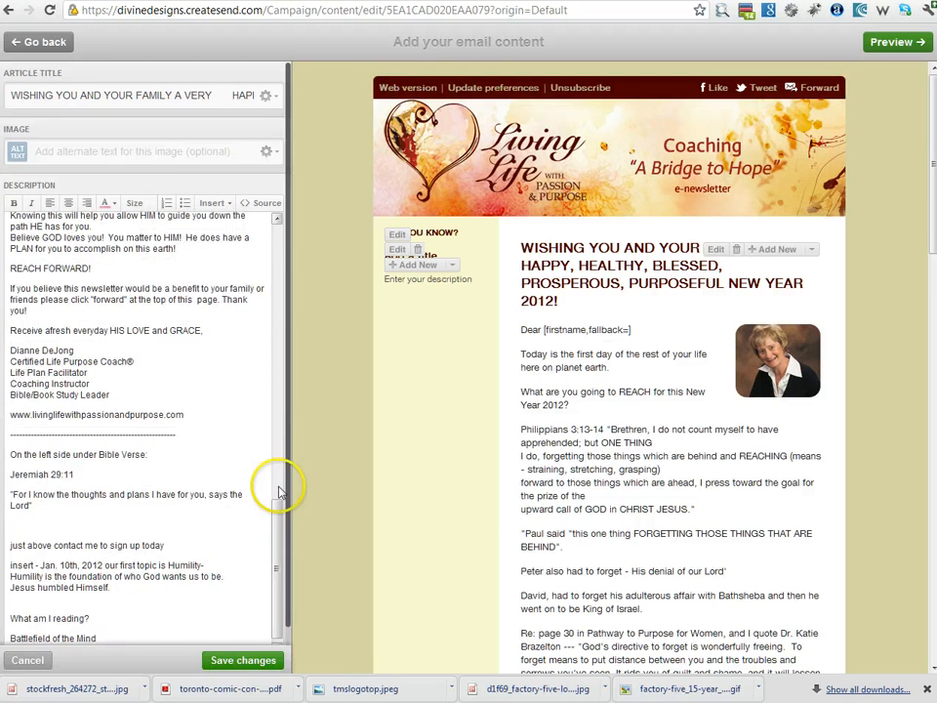
left_click_drag(276, 543, 278, 220)
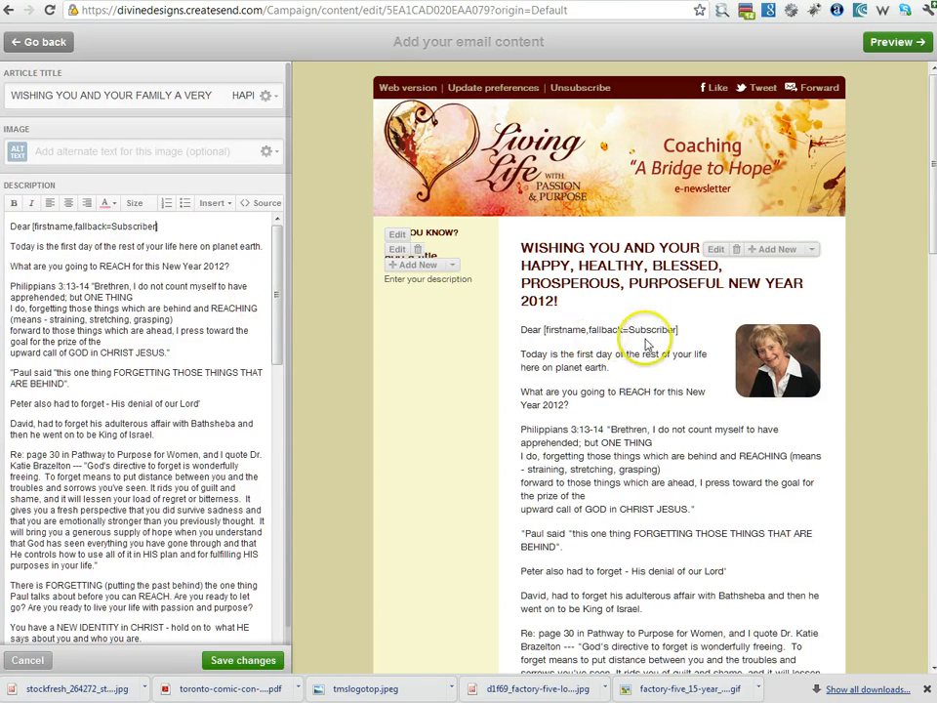
Make the line "What are you going to REACH for this New Year 2012?" bold in the article description.
left_click(110, 269)
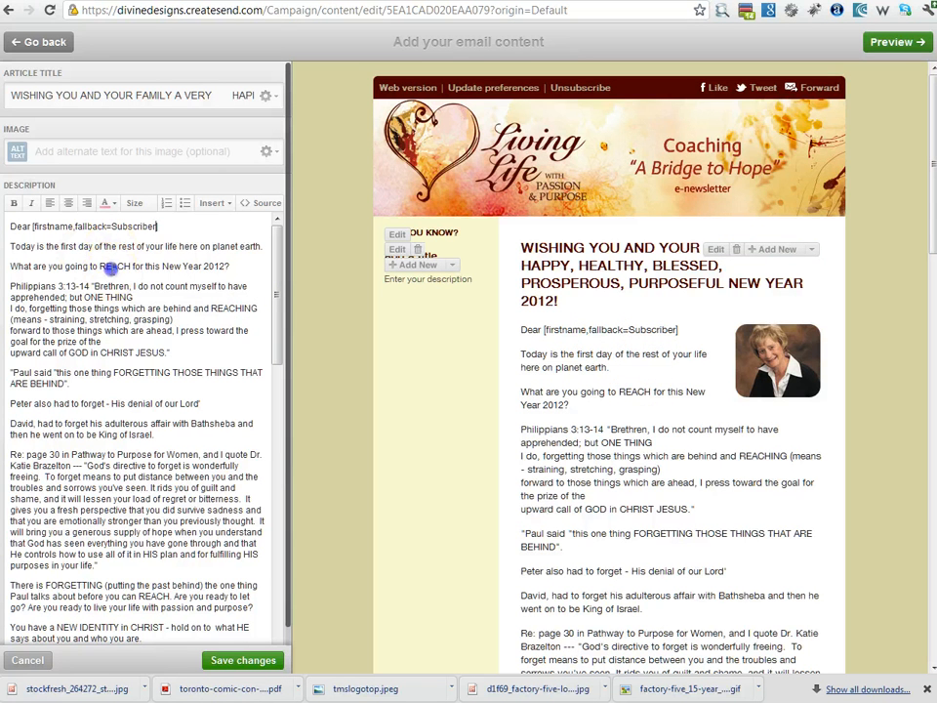
left_click(237, 267)
left_click_drag(237, 267, 12, 266)
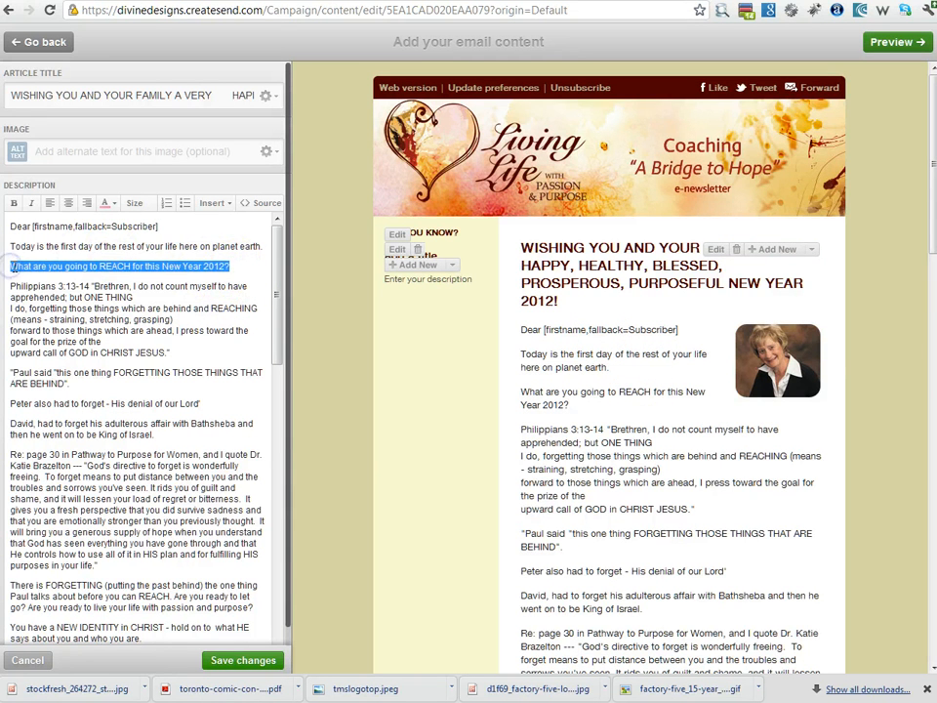
left_click(76, 267)
left_click_drag(243, 266, 15, 268)
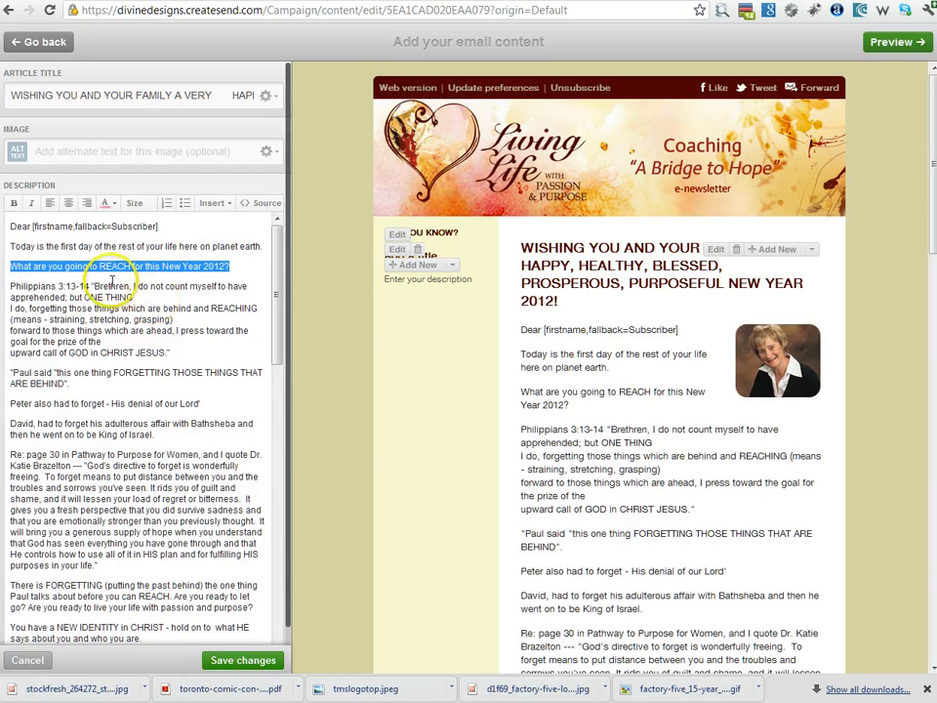
left_click(14, 203)
left_click(182, 372)
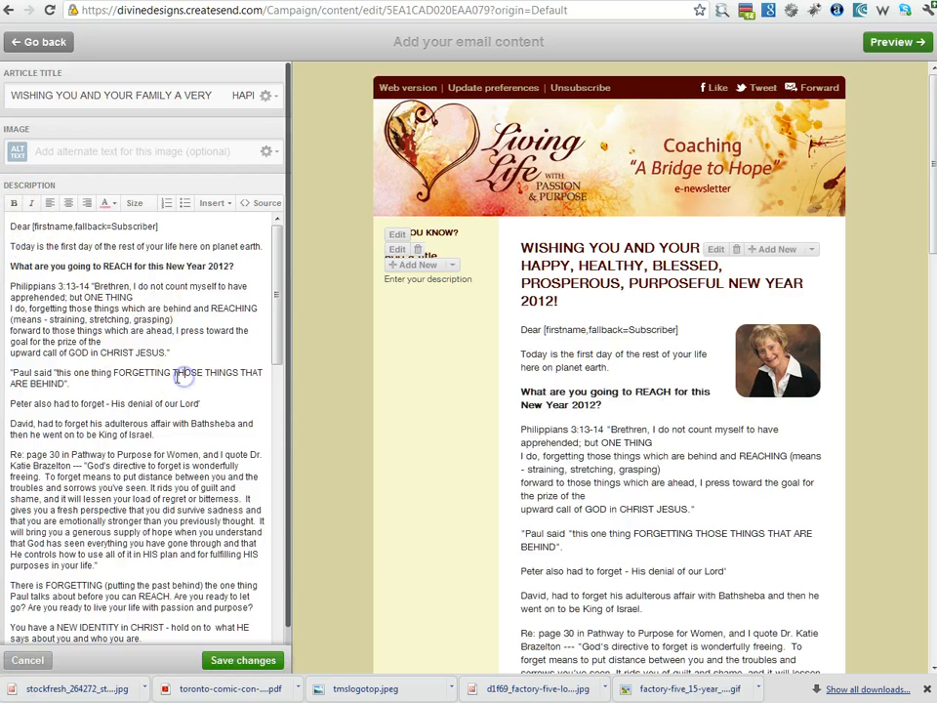
Remove the stray line breaks inside the Philippians 3:13-14 quotation so it runs as one continuous paragraph.
left_click(168, 293)
key("Delete")
left_click(108, 318)
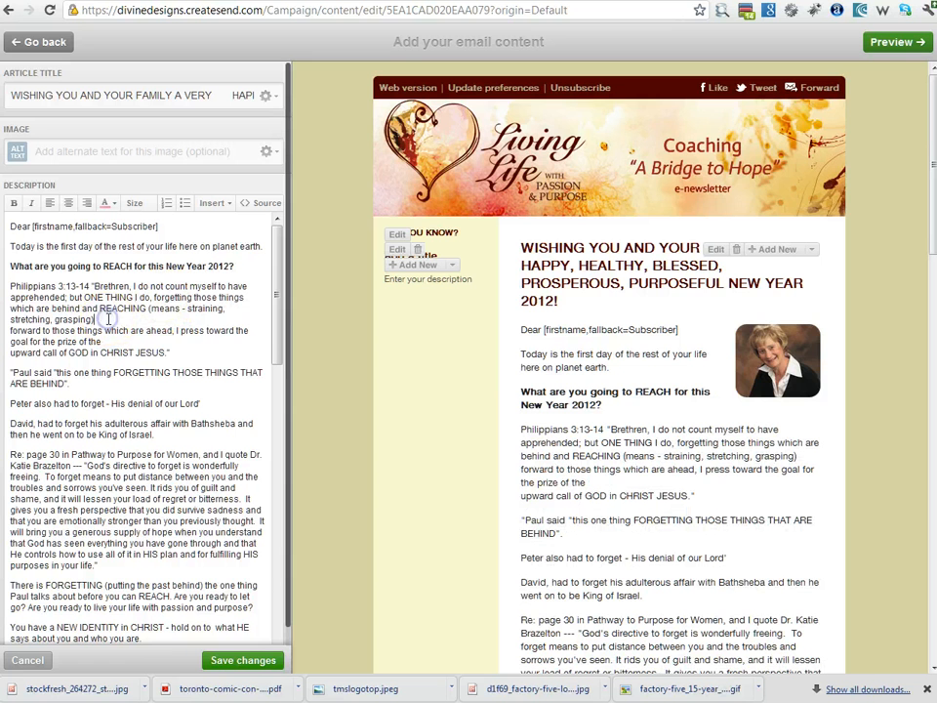
key("Delete")
left_click(191, 329)
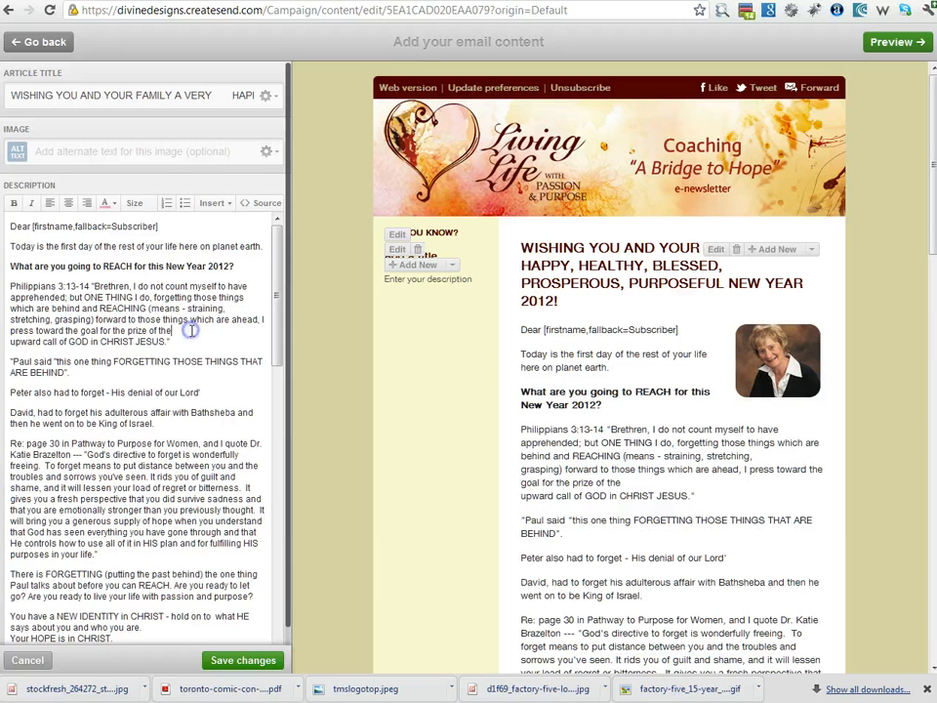
key("Delete")
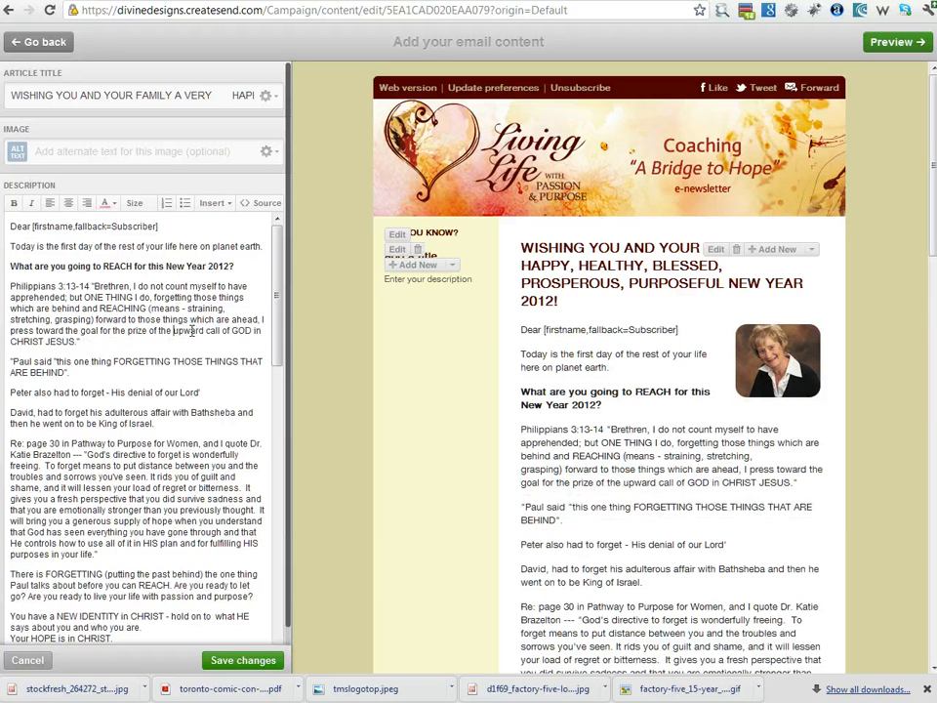
Italicize the Philippians quotation from "Brethren" through "CHRIST JESUS.".
left_click_drag(82, 343, 96, 286)
left_click(31, 202)
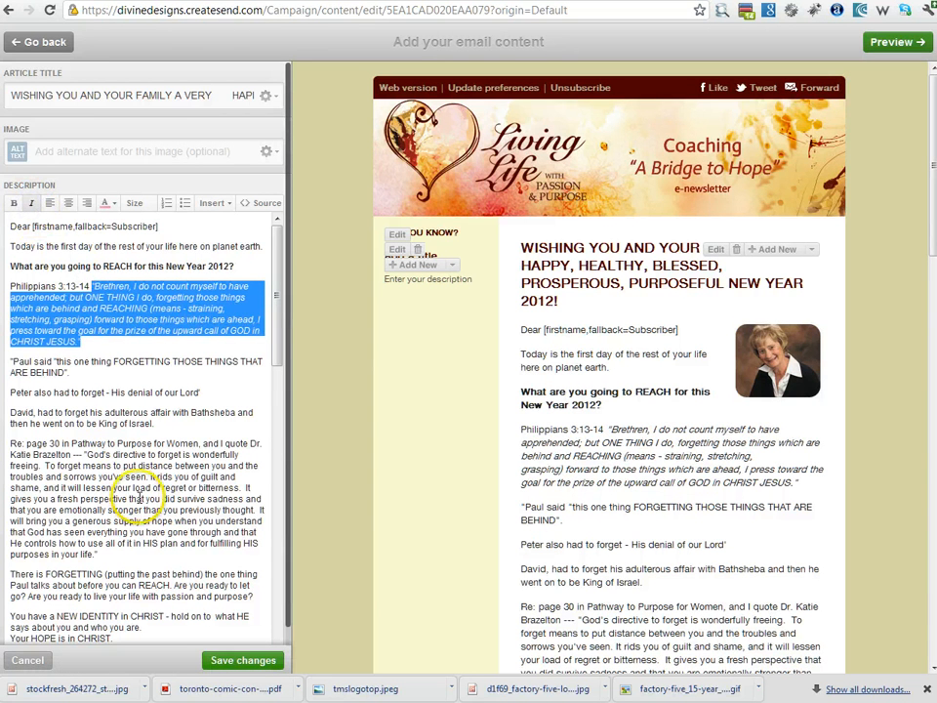
left_click(100, 367)
Remove the extra blank line below "R E A C H" and add blank lines above it and above the "Email:" line.
scroll(143, 522, "down", 4)
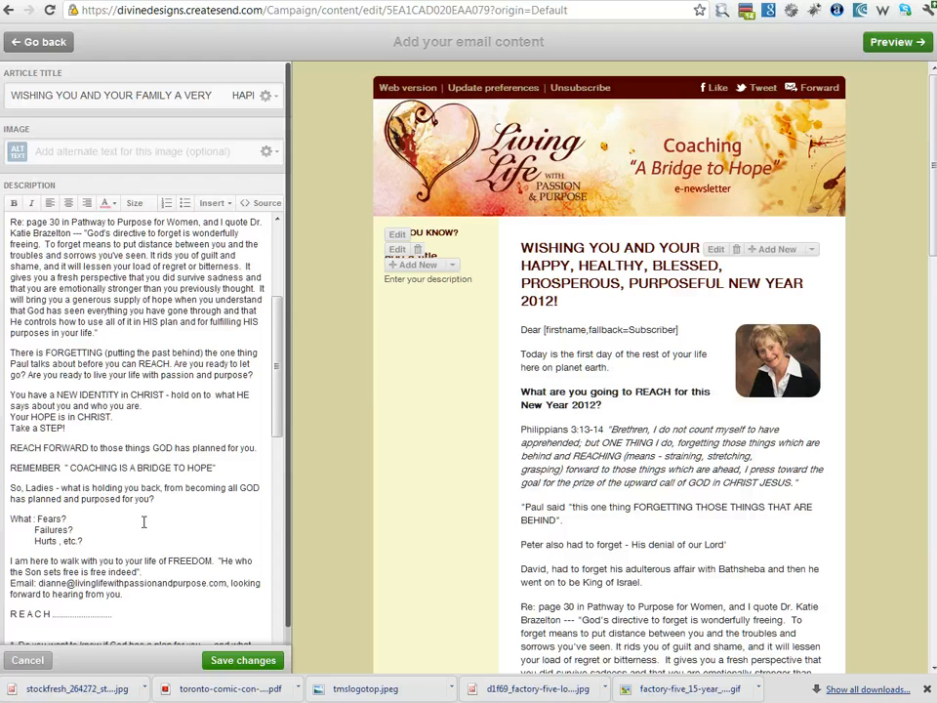
scroll(144, 522, "down", 1)
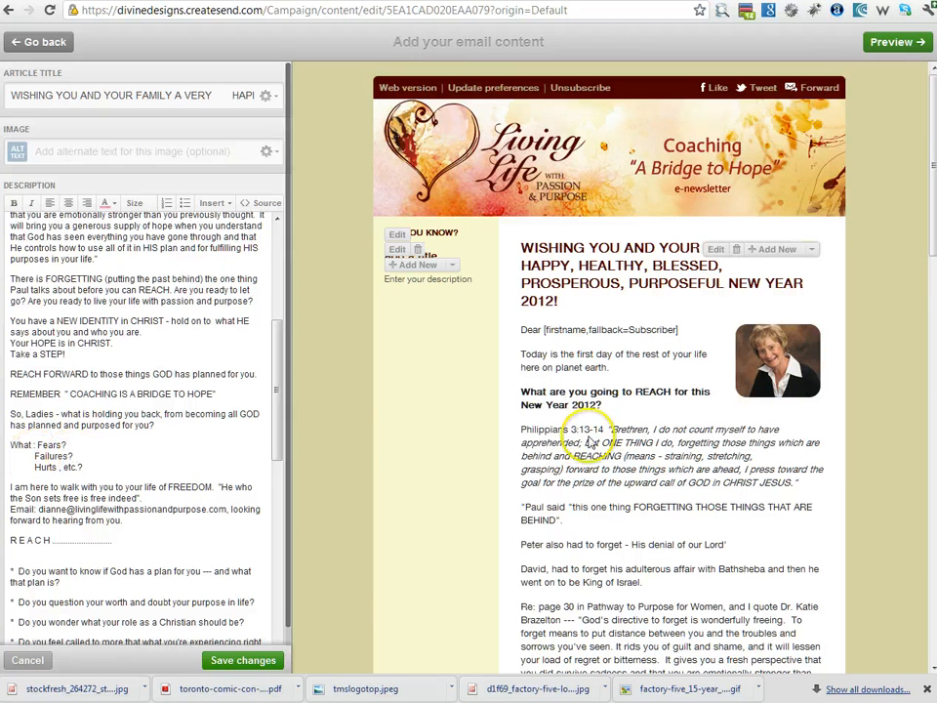
scroll(605, 493, "down", 6)
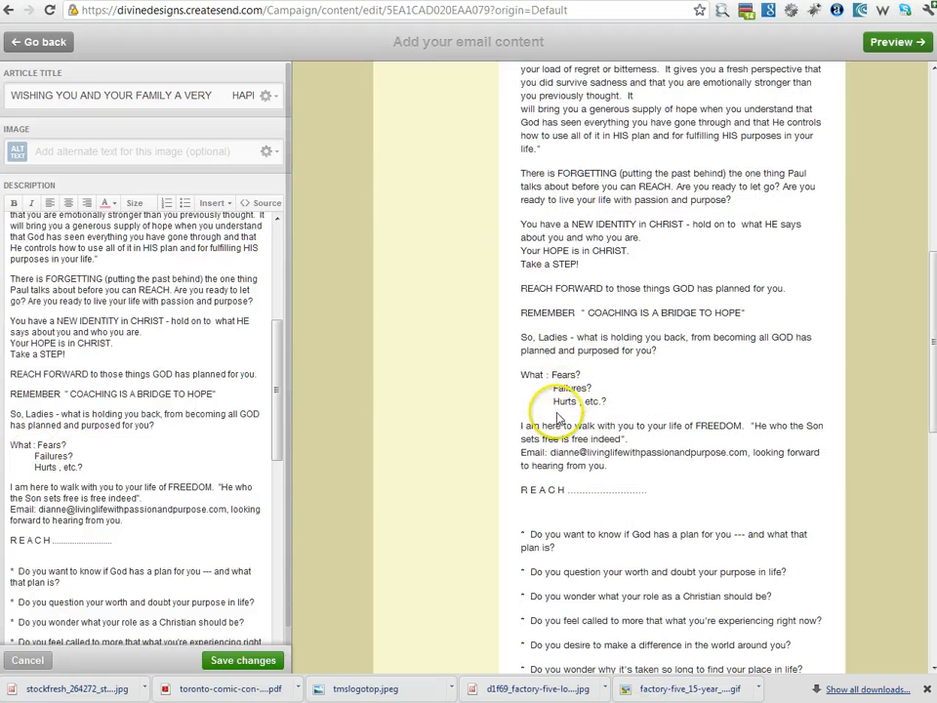
scroll(664, 612, "down", 2)
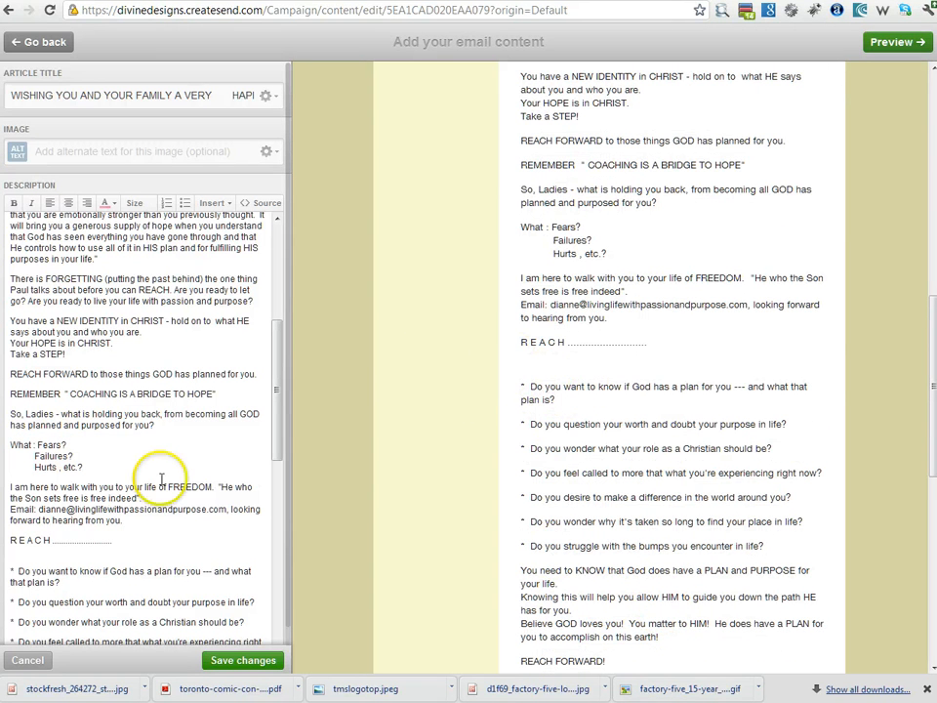
left_click(37, 564)
key("Delete")
key("Return")
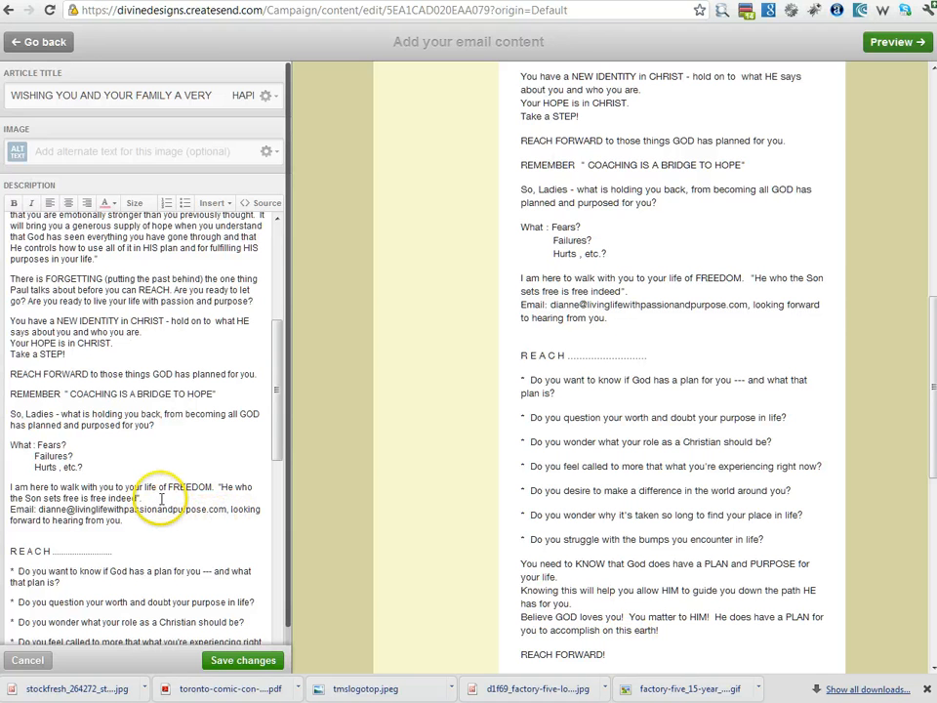
key("Return")
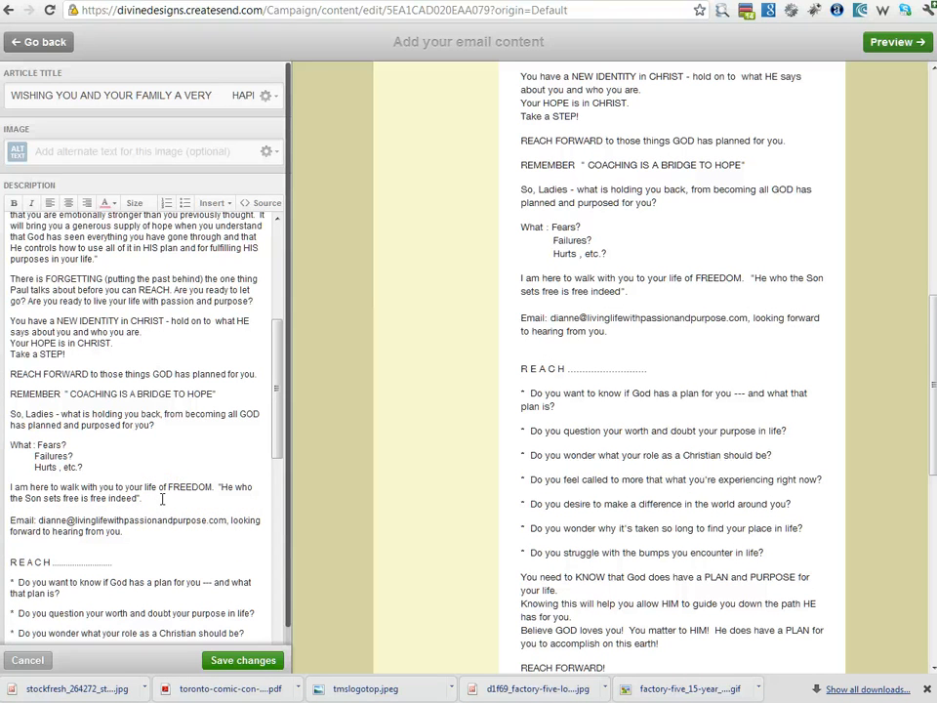
Delete the sidebar notes from "On the left side under Bible Verse:" to the end of the description and save the article.
scroll(162, 503, "down", 3)
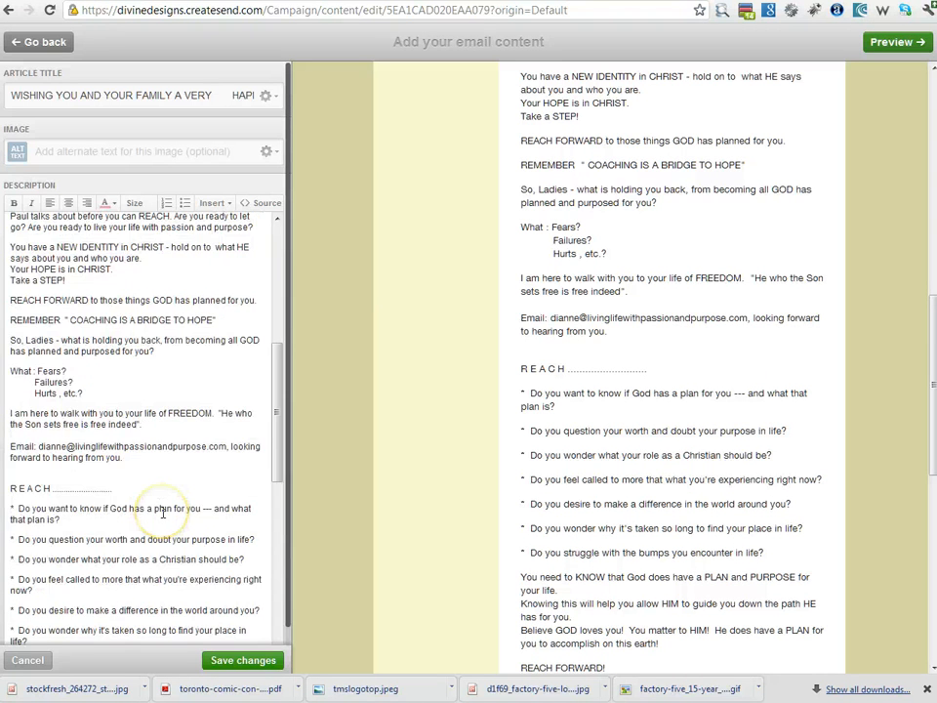
scroll(162, 512, "down", 3)
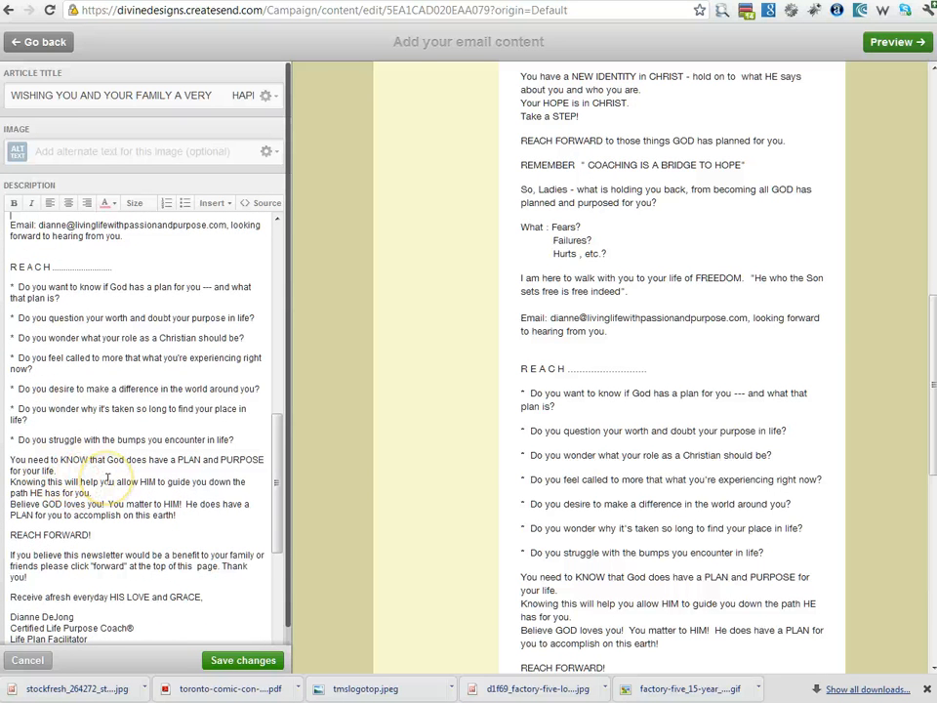
scroll(107, 477, "down", 2)
scroll(108, 477, "down", 2)
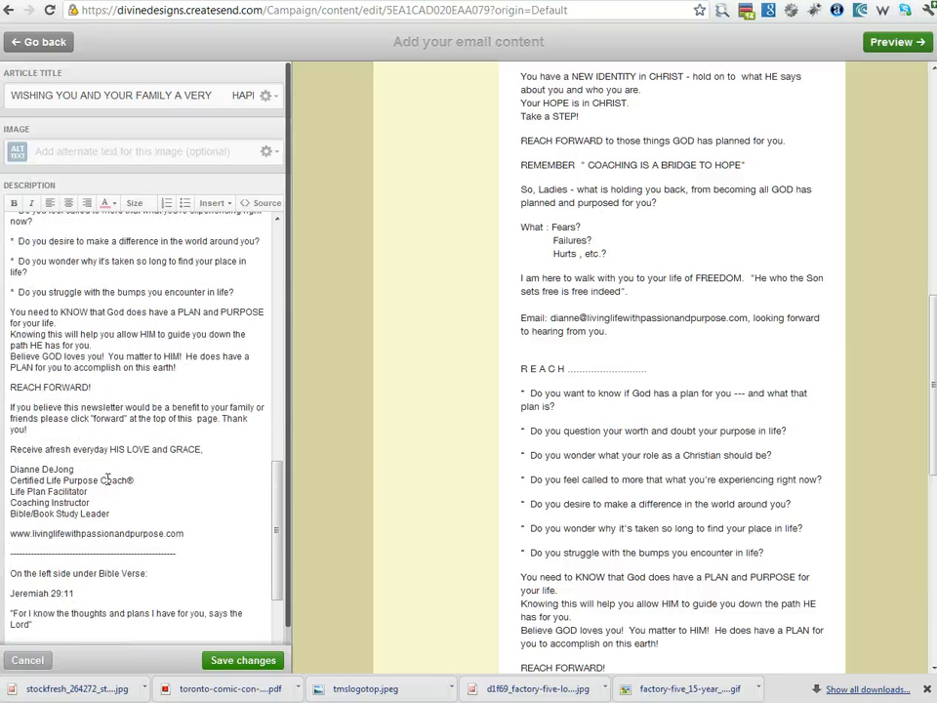
scroll(107, 477, "down", 2)
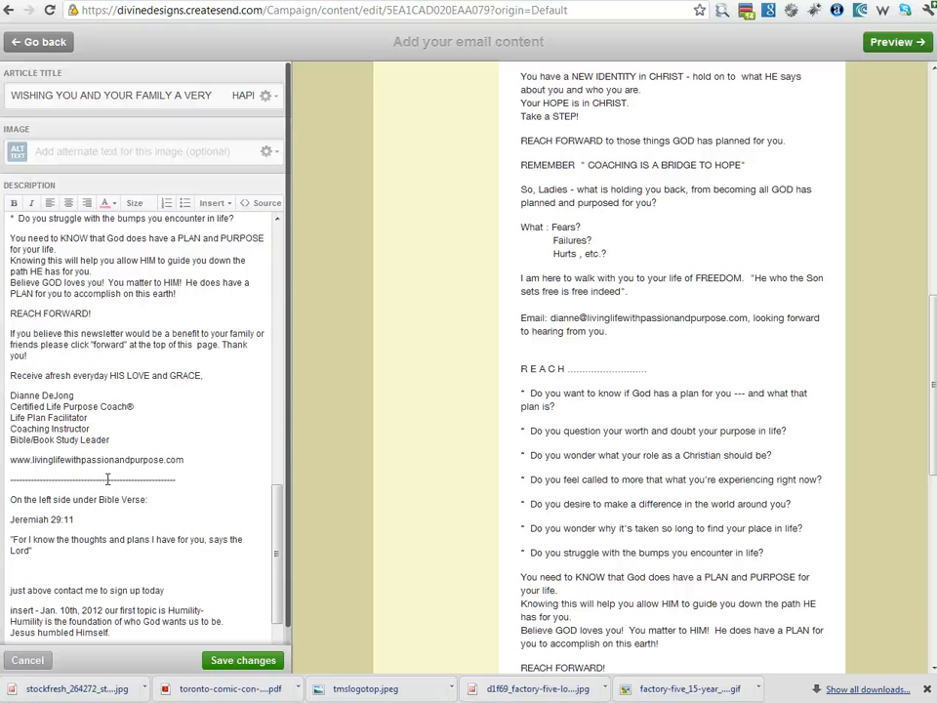
scroll(107, 479, "down", 2)
scroll(107, 477, "down", 1)
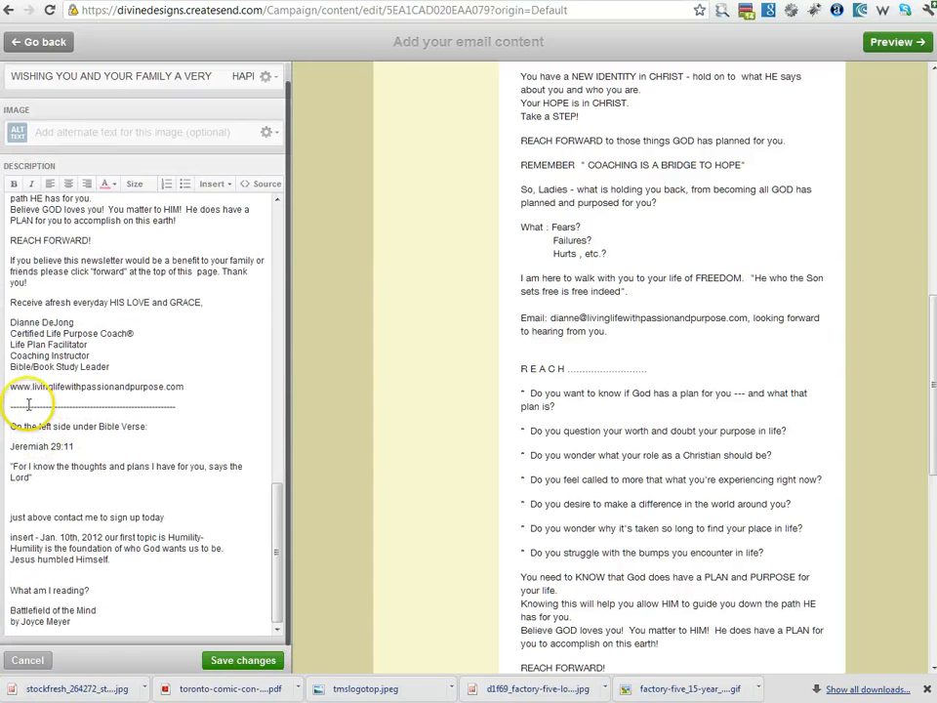
left_click_drag(97, 627, 9, 427)
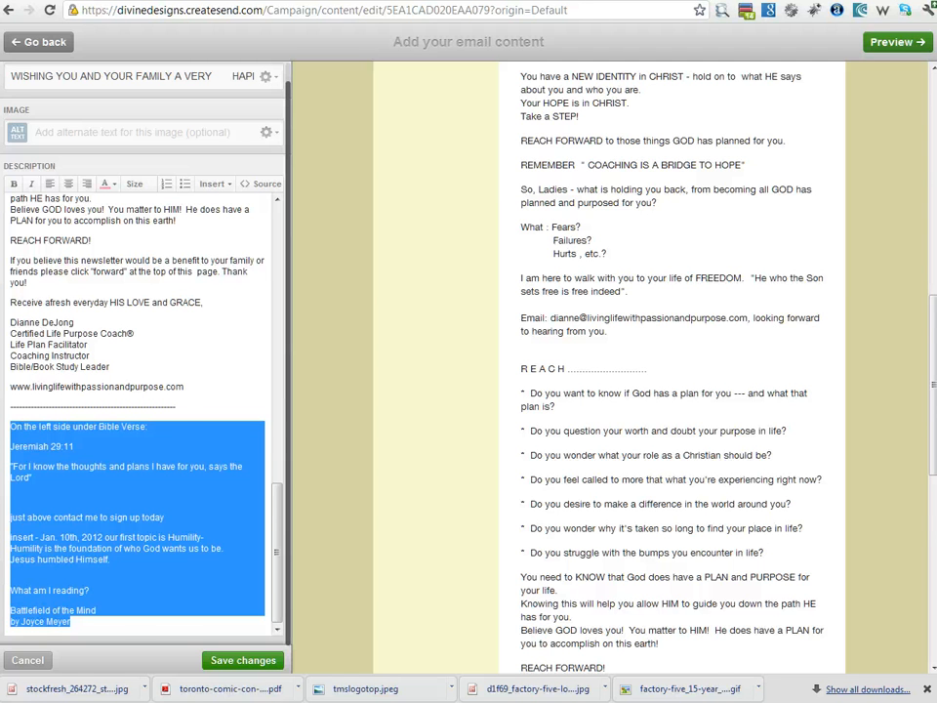
key("Delete")
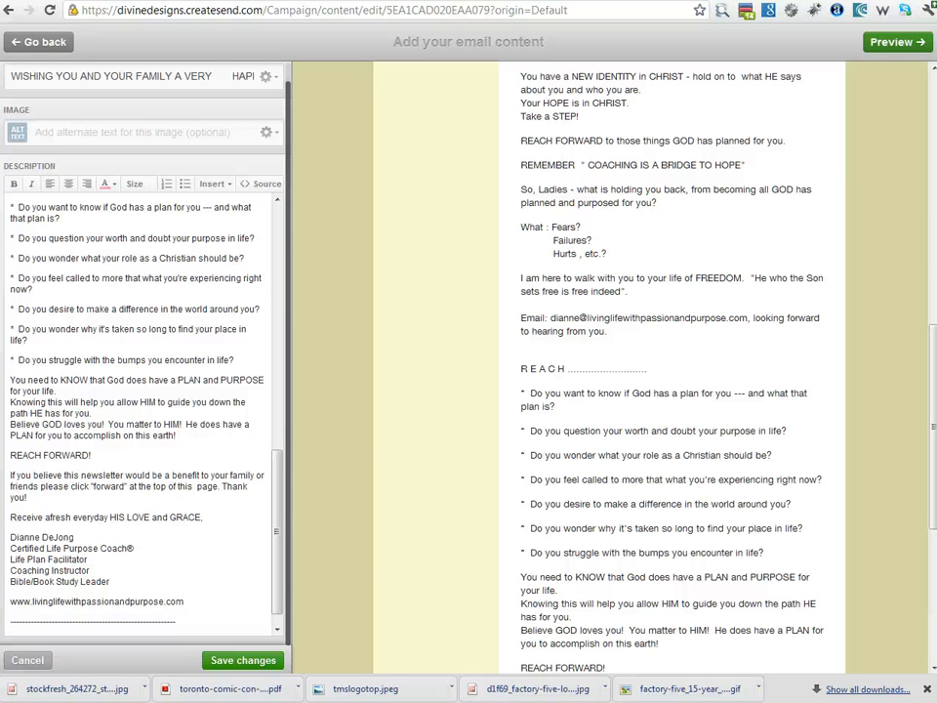
left_click(245, 661)
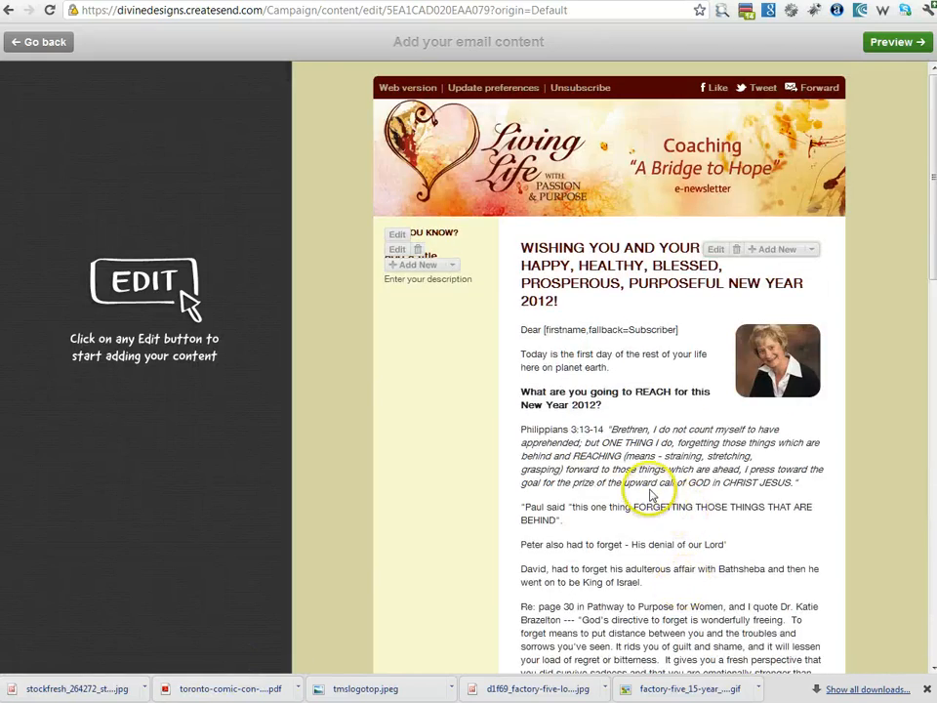
Review the saved article in the newsletter layout, checking its text, spacing and closing signature down to the footer.
scroll(651, 496, "down", 12)
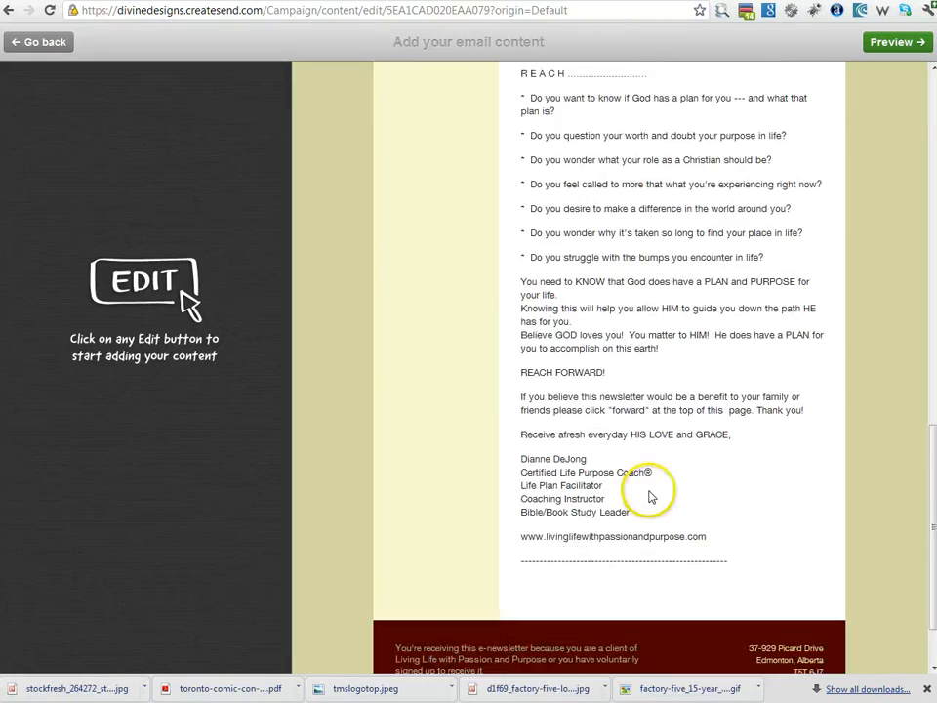
scroll(651, 496, "down", 2)
scroll(651, 495, "up", 14)
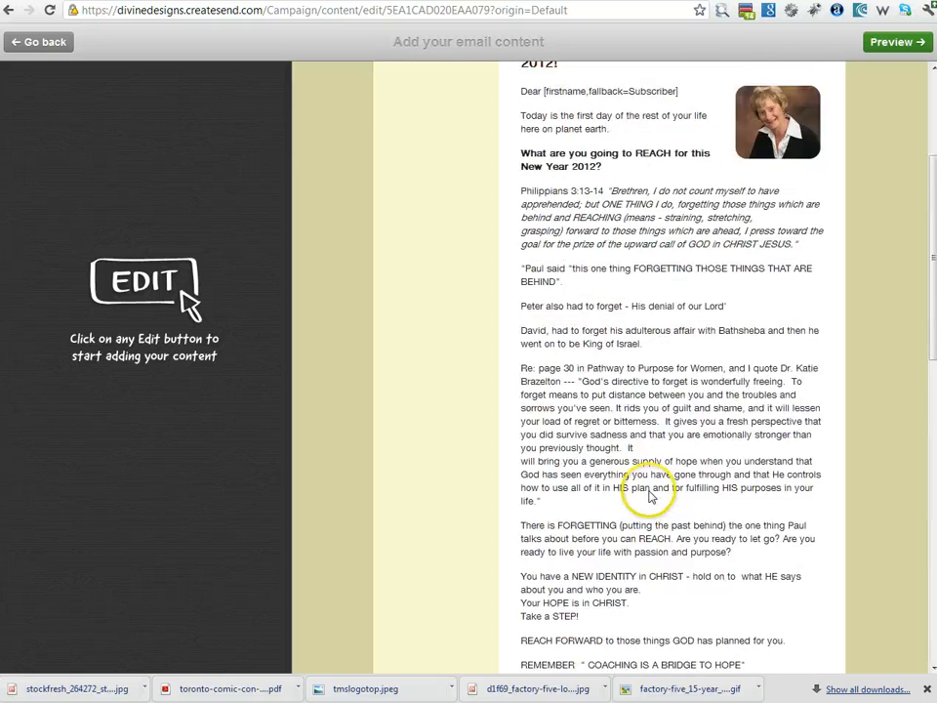
scroll(647, 547, "down", 14)
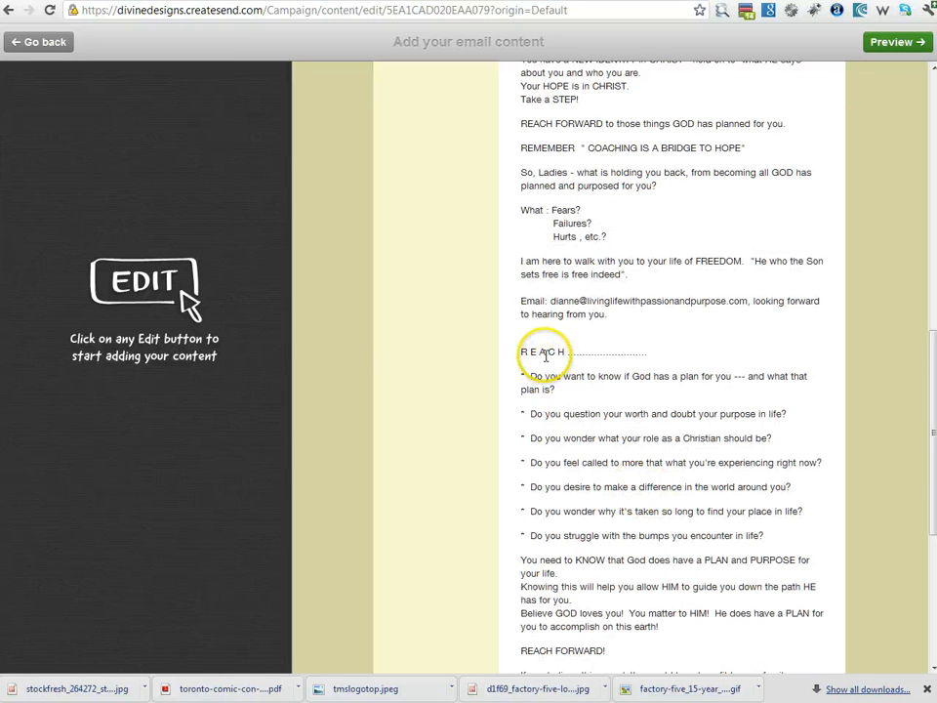
scroll(544, 356, "down", 5)
scroll(586, 460, "up", 1)
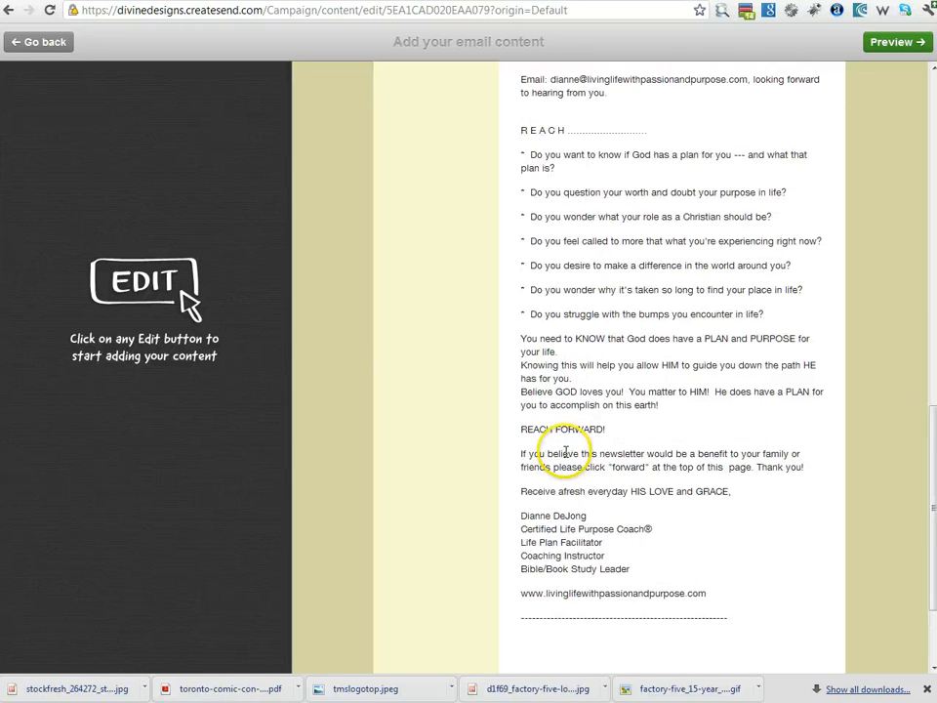
scroll(571, 464, "up", 1)
scroll(575, 536, "down", 1)
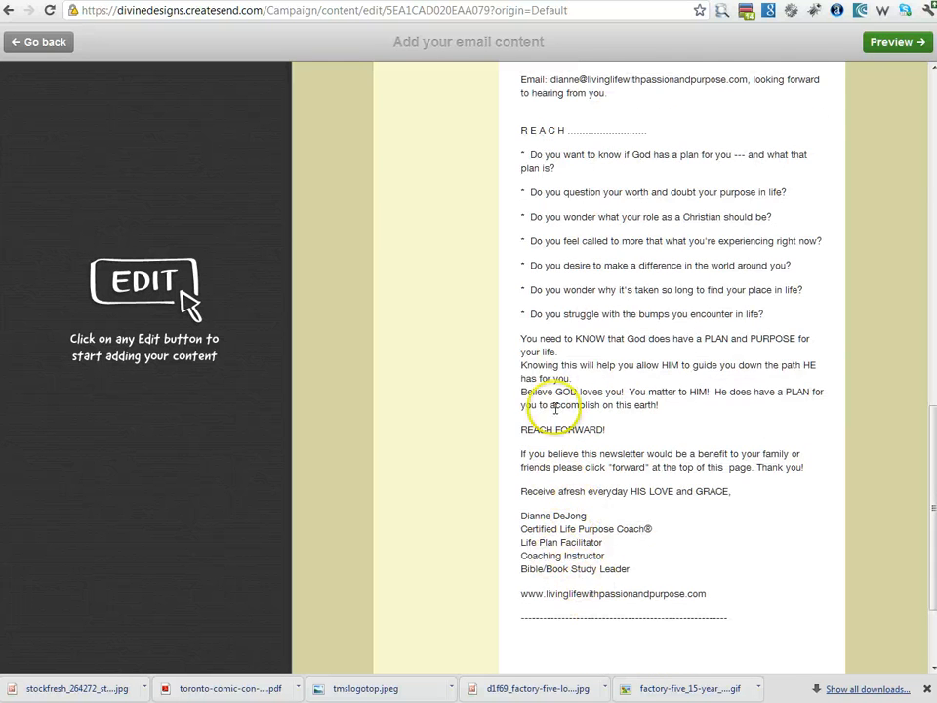
Cut the section from the "R E A C H" line through "Thank you!" out of the main article's description.
scroll(559, 414, "up", 9)
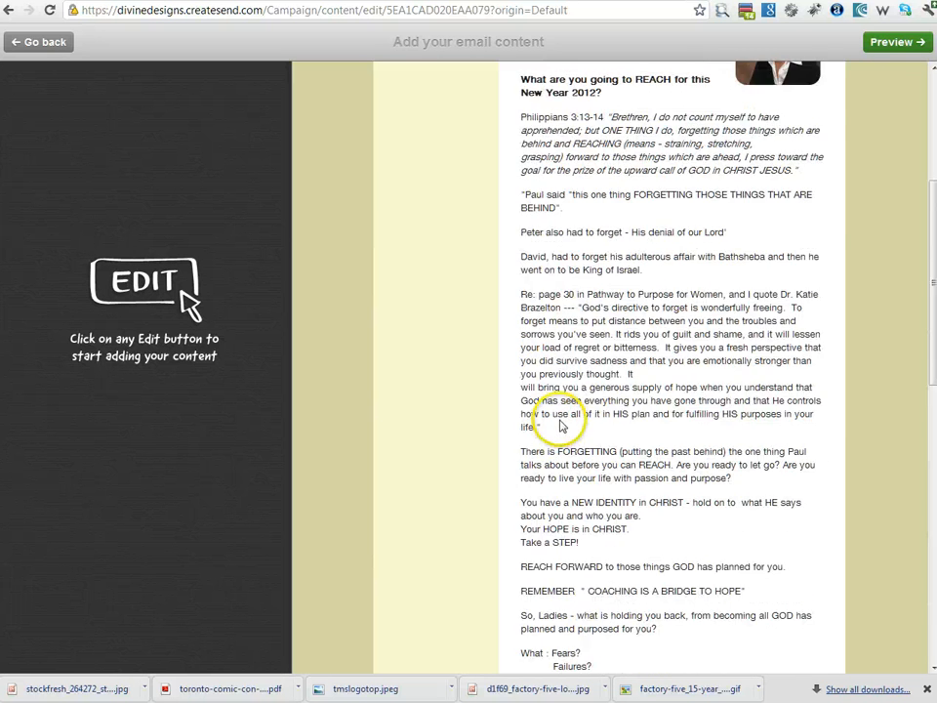
scroll(551, 422, "down", 7)
scroll(561, 429, "down", 5)
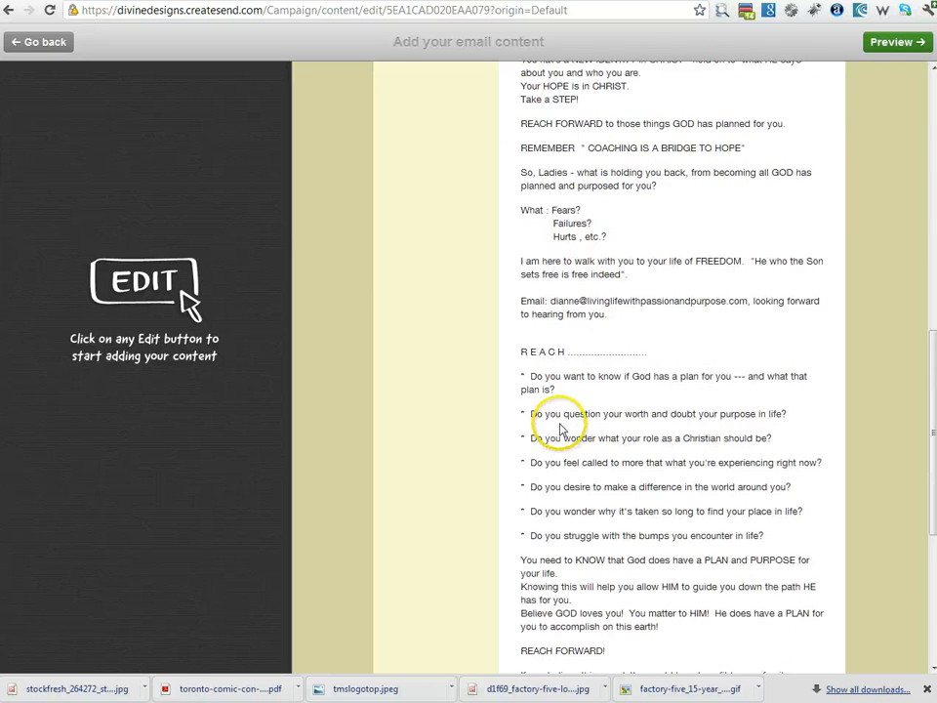
left_click_drag(522, 281, 806, 351)
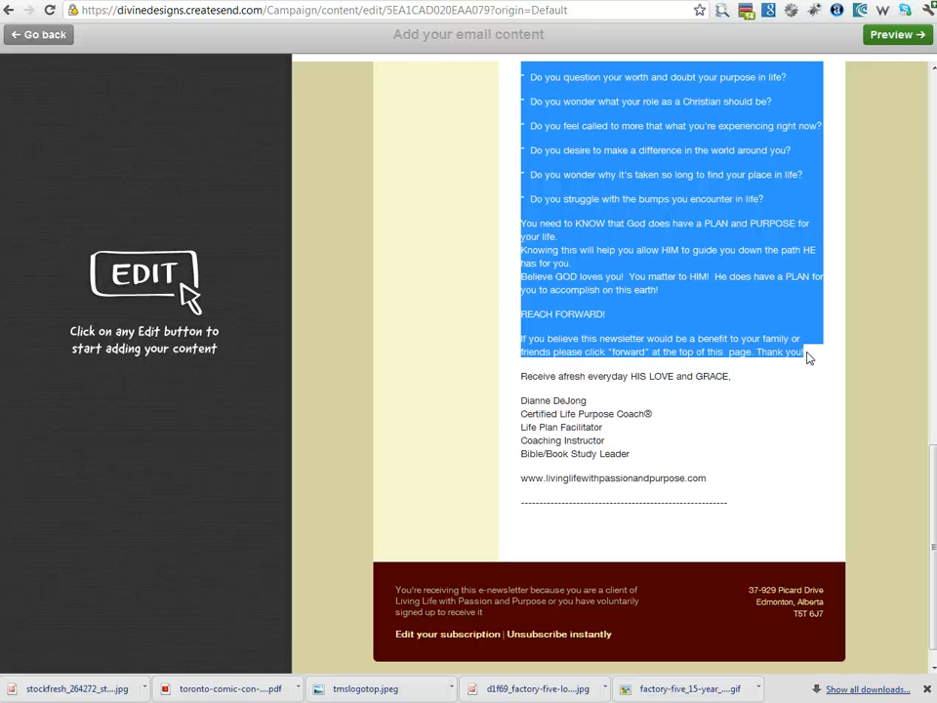
scroll(758, 355, "up", 15)
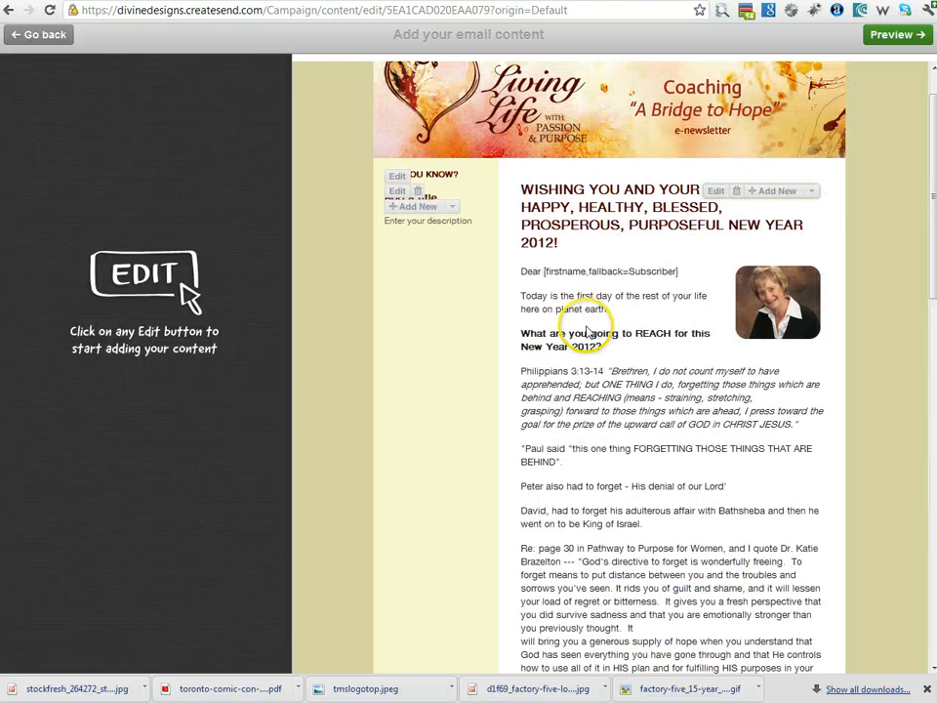
left_click(716, 249)
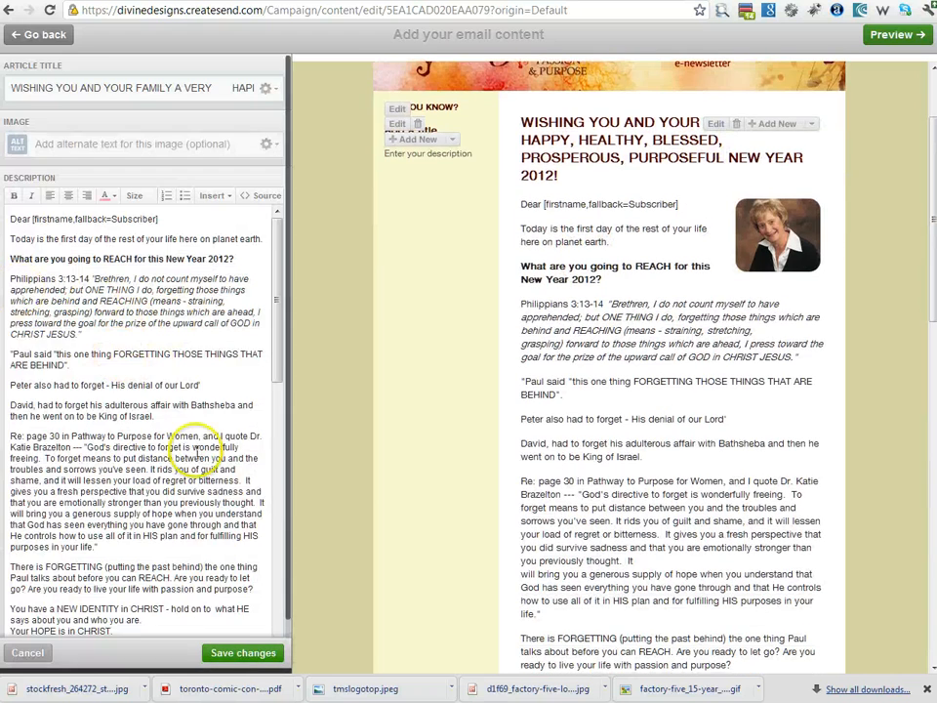
left_click_drag(276, 249, 276, 496)
left_click_drag(12, 327, 234, 471)
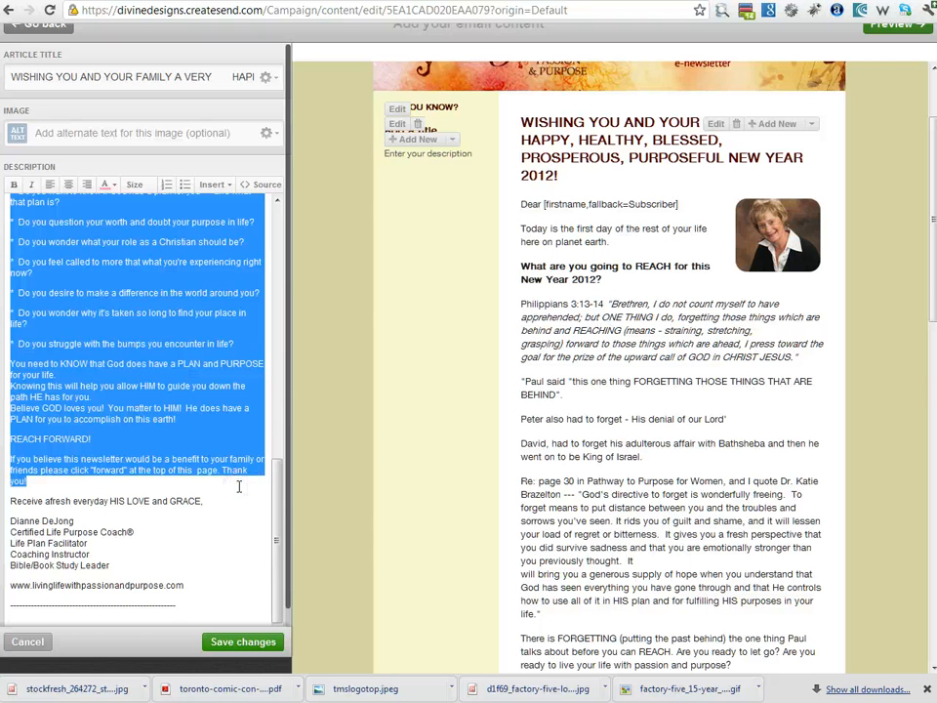
key("BackSpace")
Delete the remaining closing and signature text after the "Email:" paragraph and save the main article.
left_click_drag(10, 480, 263, 679)
key("BackSpace")
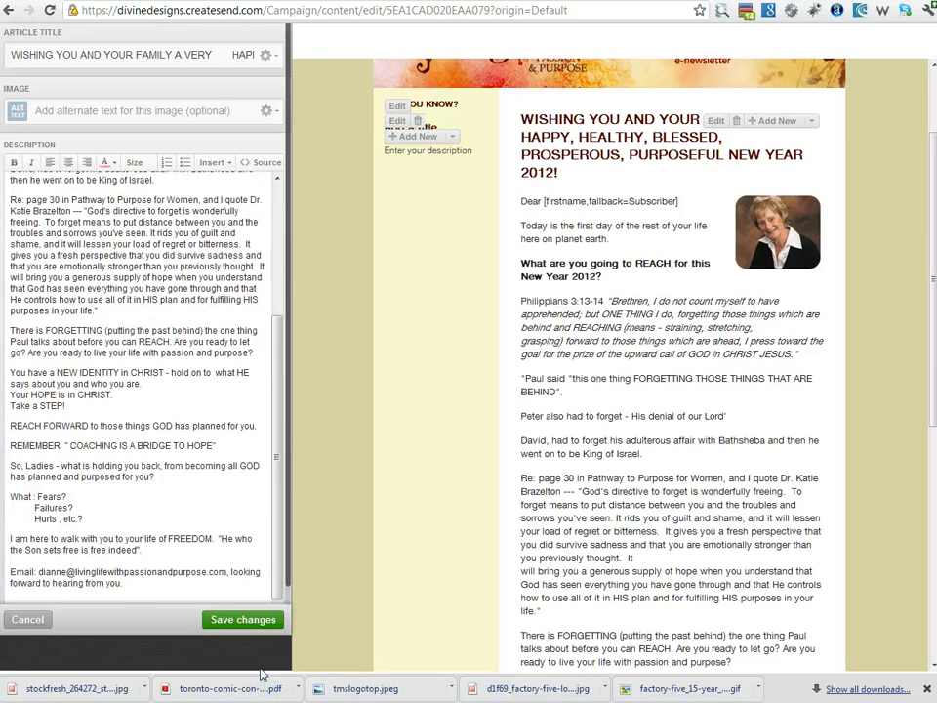
key("BackSpace")
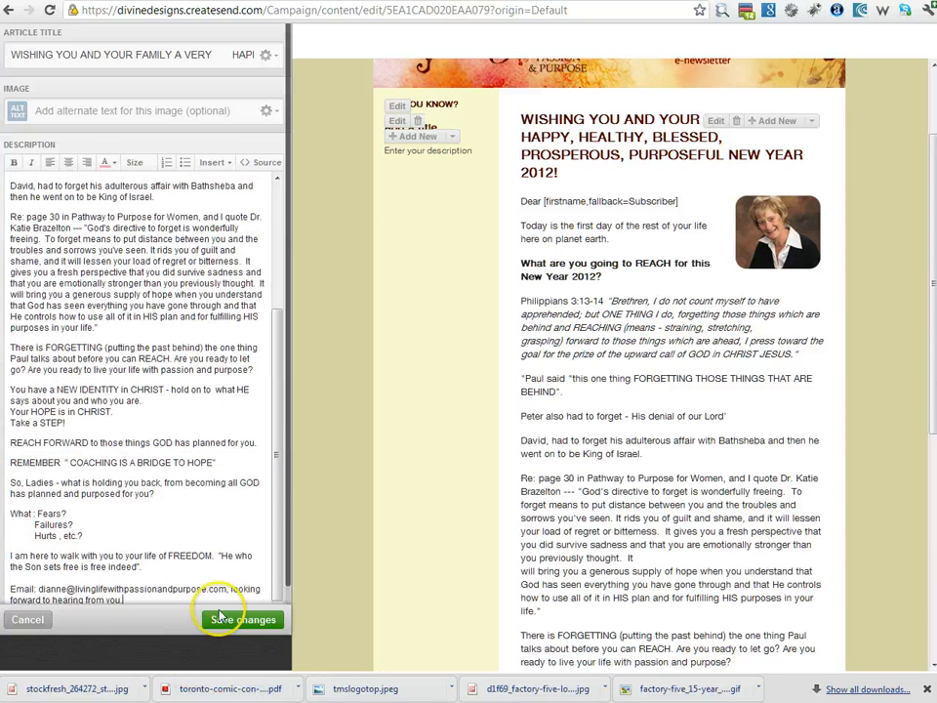
left_click(235, 558)
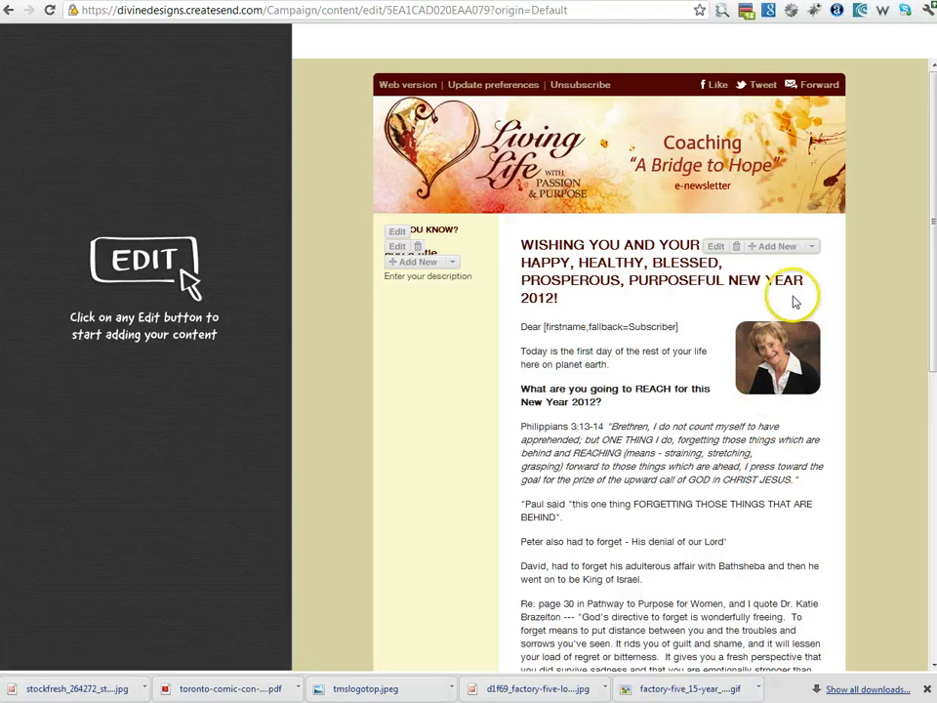
Add a new text article with a right-aligned image and replace its placeholder description with the cut REACH section.
left_click(791, 248)
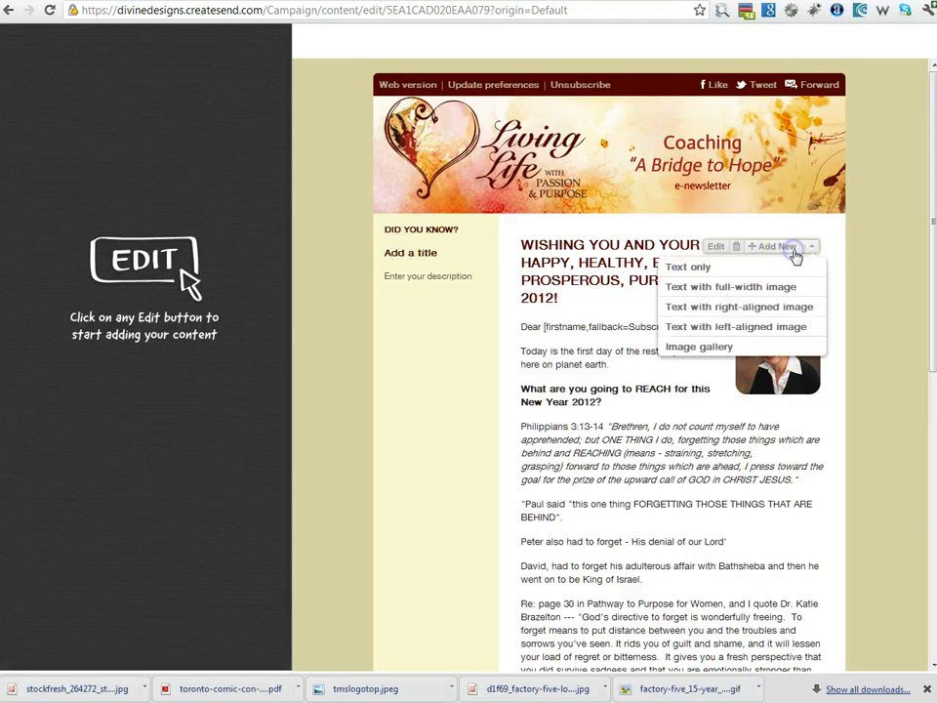
left_click(725, 308)
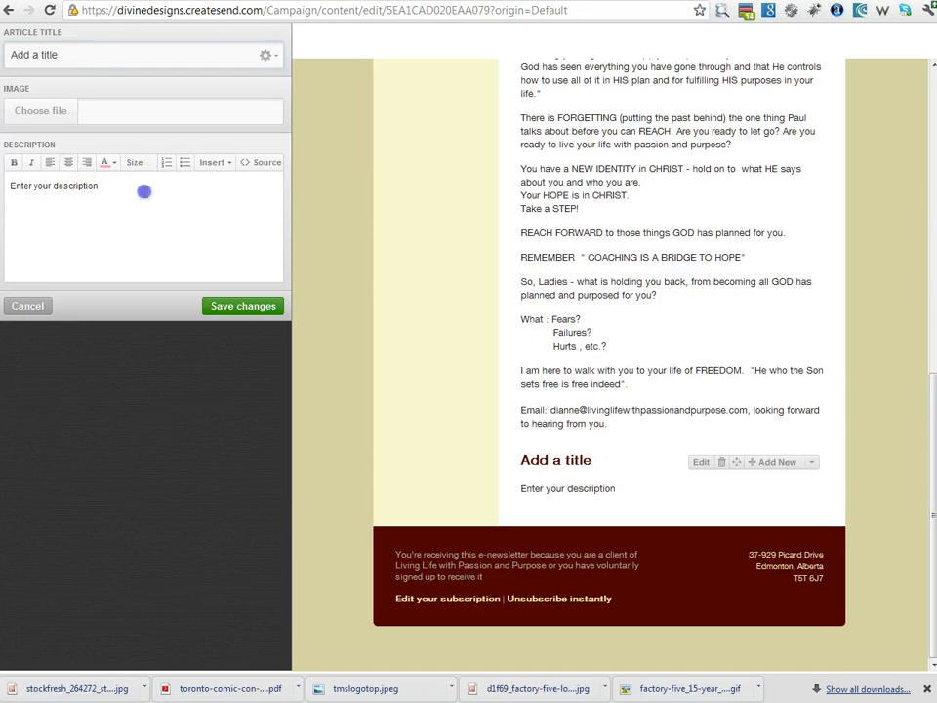
key("ctrl+v")
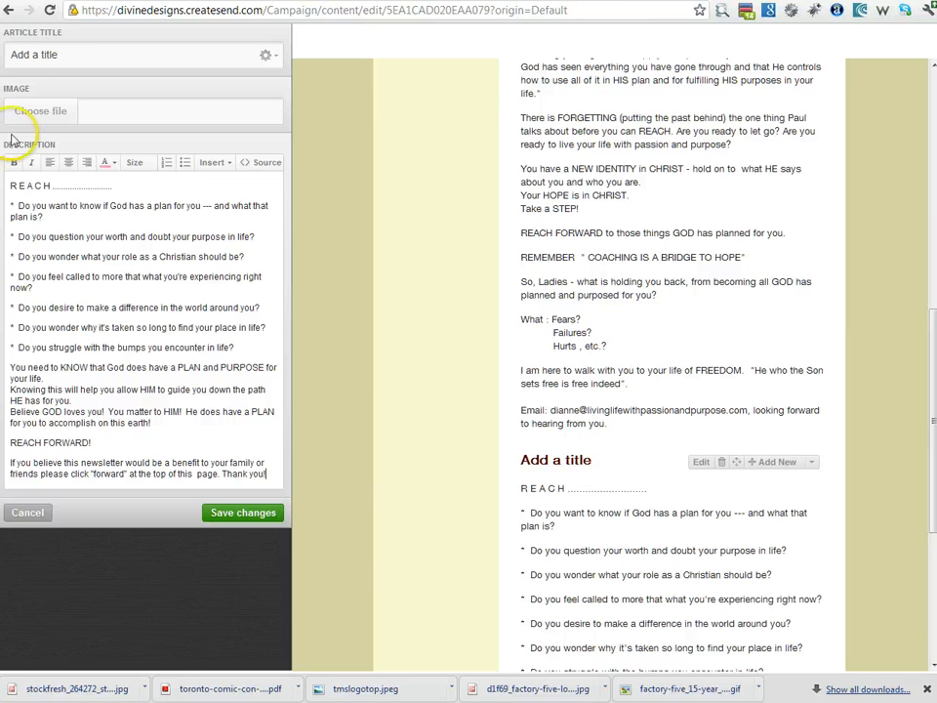
Move the dotted "R E A C H" line from the new article's description into its title, replacing the placeholder.
left_click_drag(133, 189, 2, 186)
key("ctrl+c")
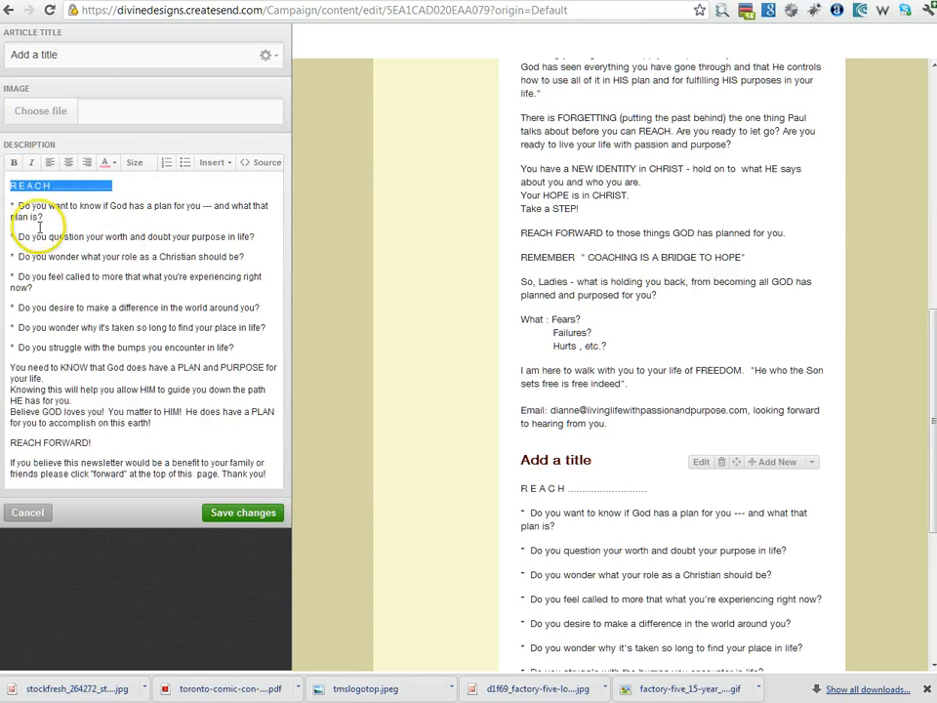
key("Delete")
key("Delete")
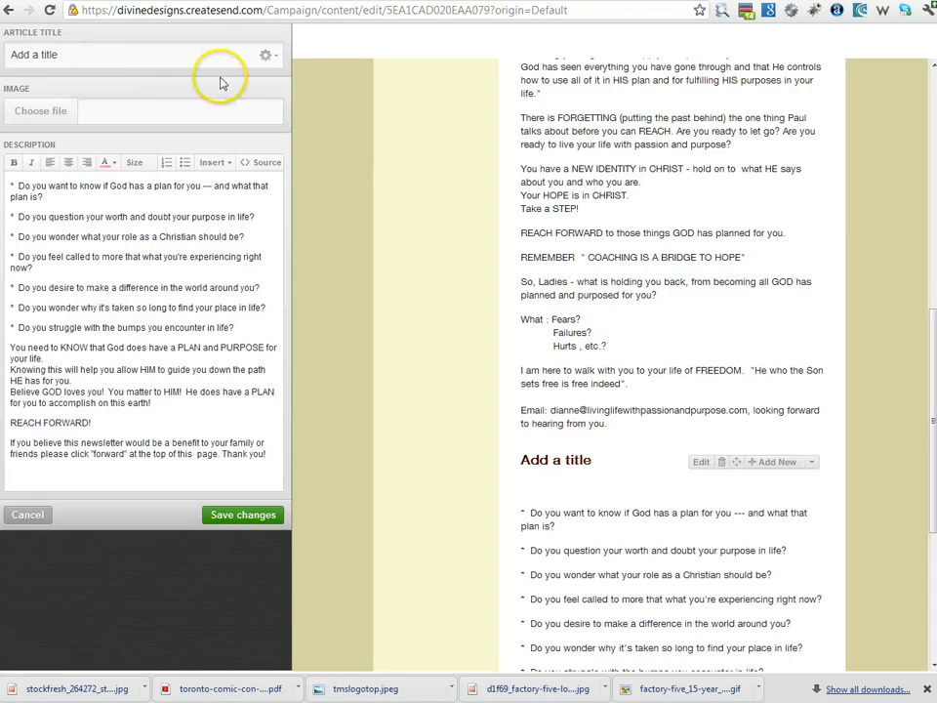
left_click(141, 57)
key("ctrl+v")
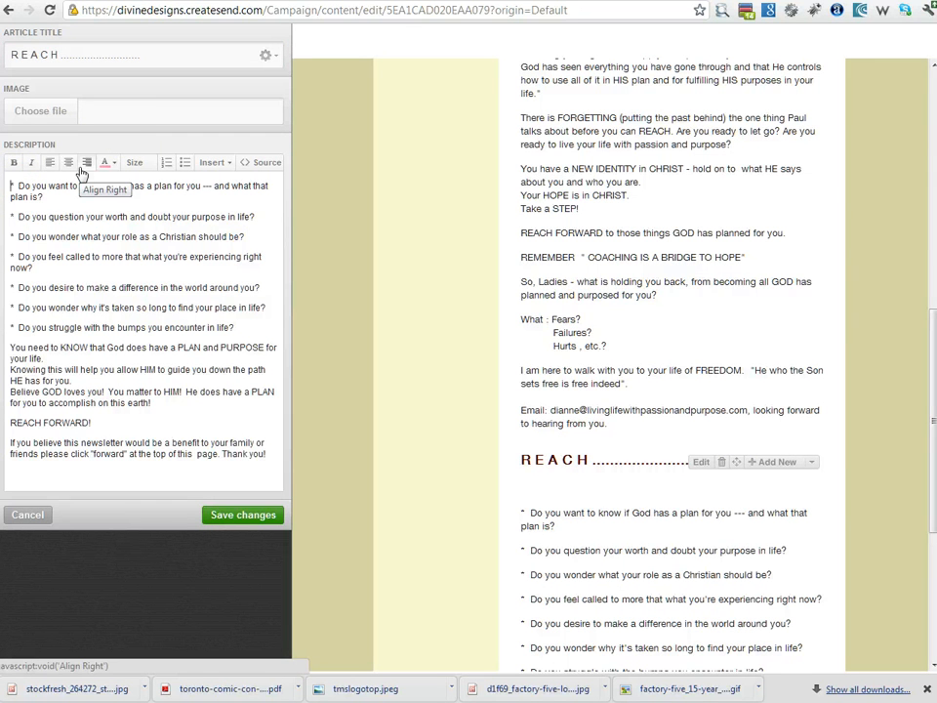
Insert the giraffe picture from the customer's E-Newsletter folder as the REACH article's image and save the article.
left_click(97, 115)
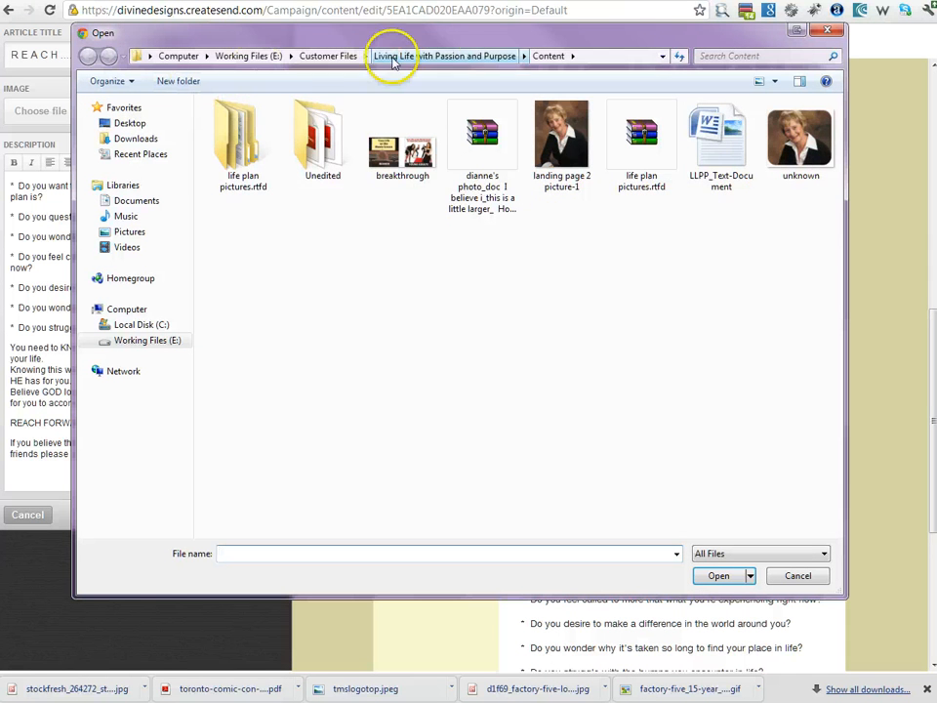
left_click(395, 56)
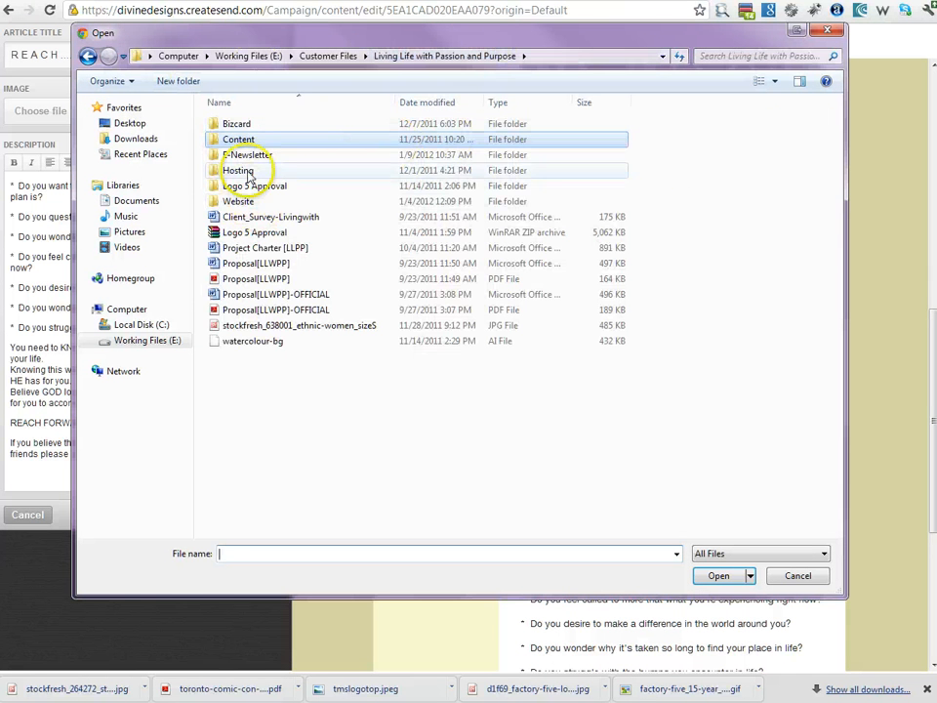
double_click(247, 154)
double_click(565, 192)
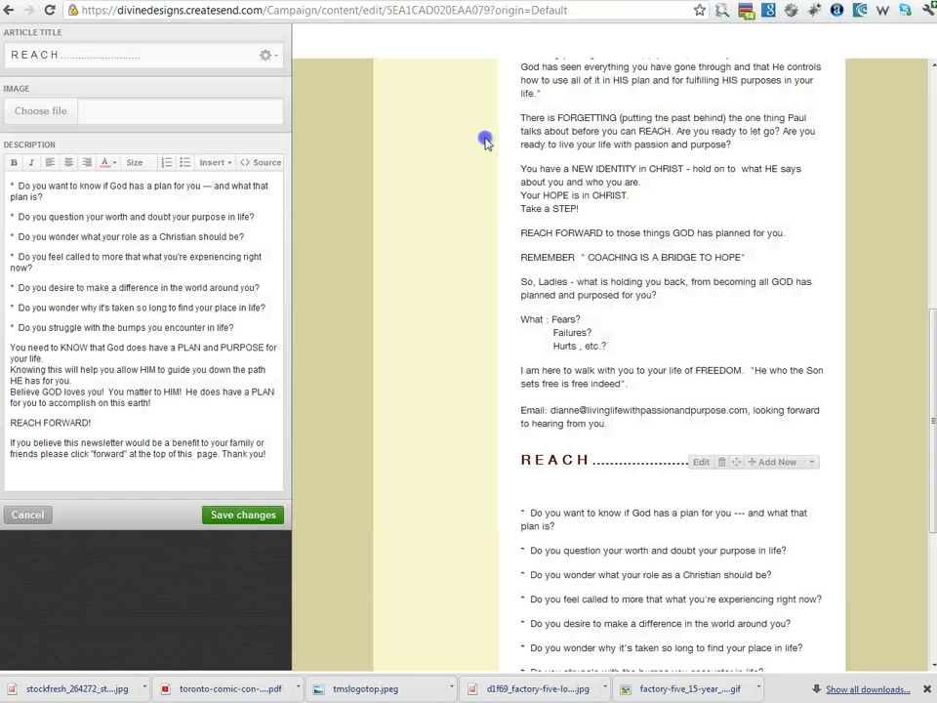
scroll(624, 488, "down", 5)
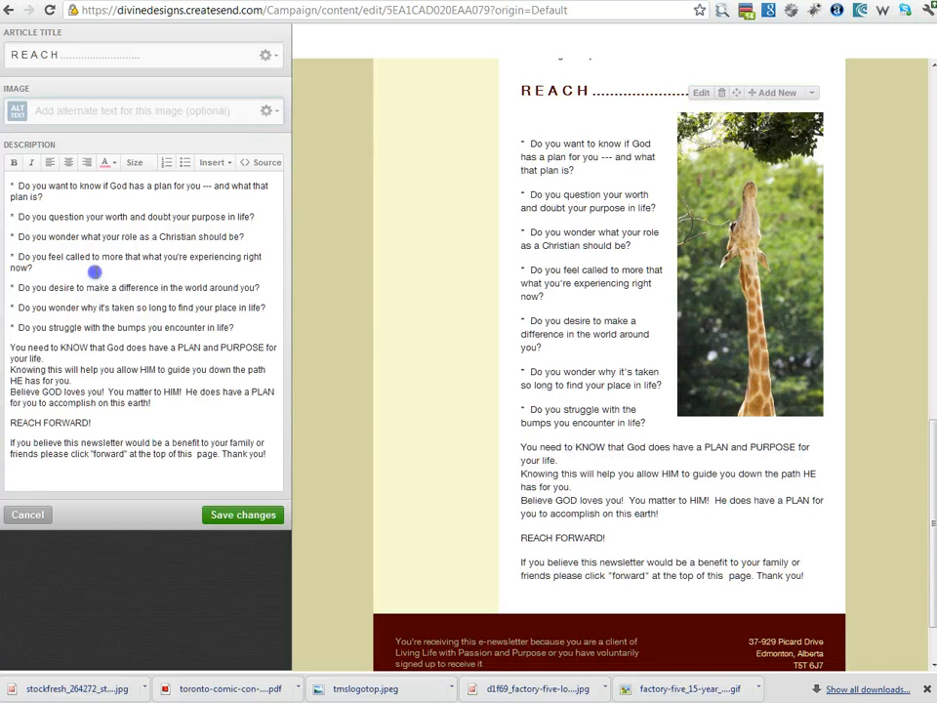
left_click(241, 515)
Remove the blank line above the first question in the REACH article's description and save the article.
scroll(547, 459, "up", 5)
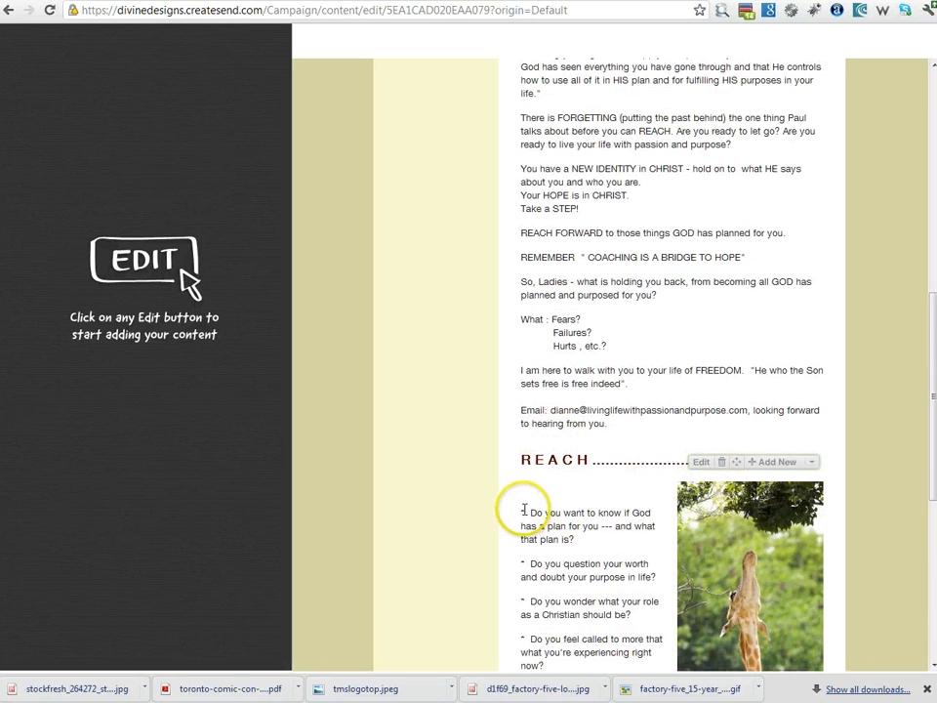
left_click_drag(544, 549, 562, 565)
left_click(702, 462)
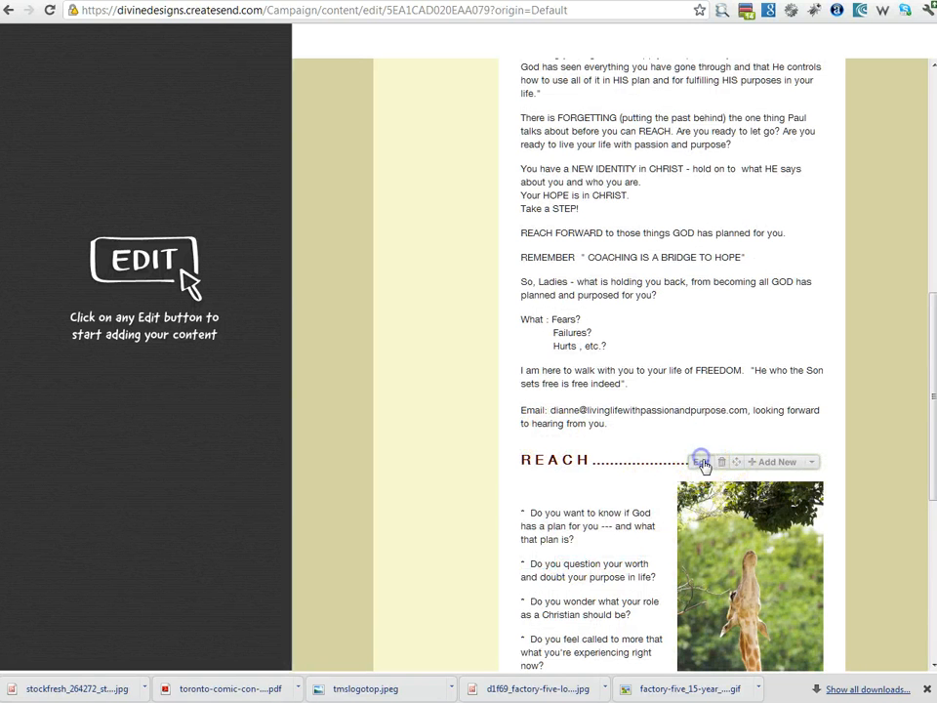
key("Delete")
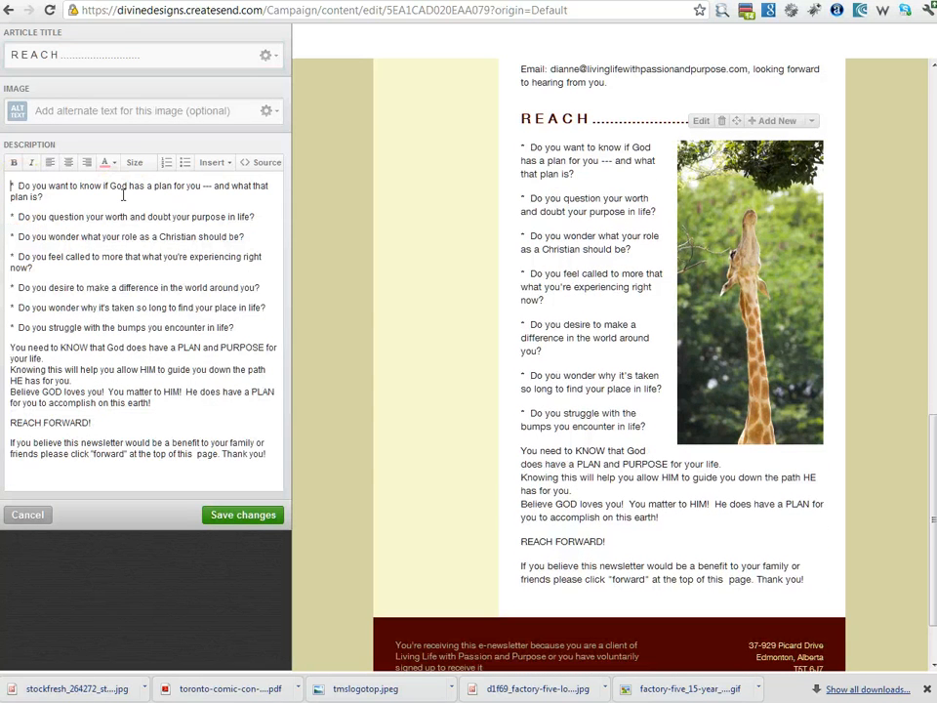
left_click(240, 513)
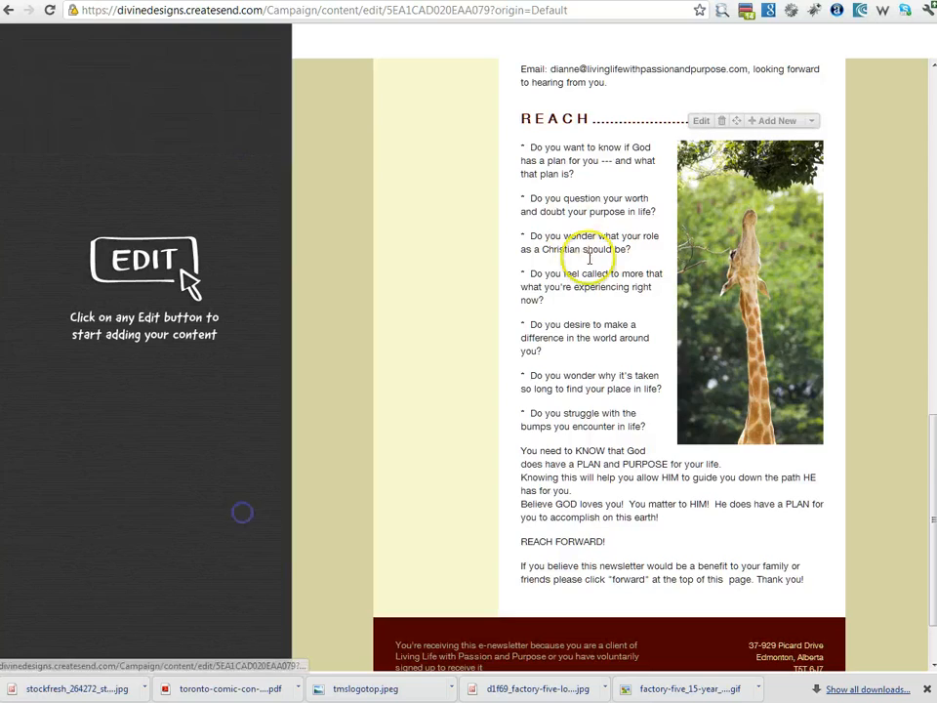
Review the newsletter from the greeting to the footer, checking how the REACH article and its picture fit the layout.
scroll(589, 335, "up", 3)
scroll(686, 345, "up", 8)
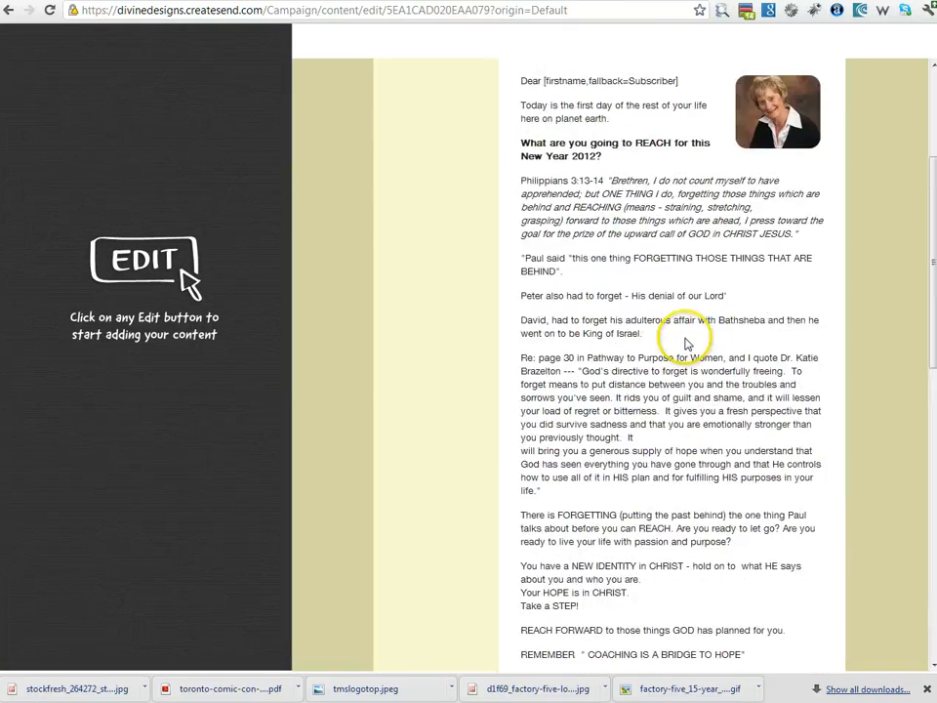
scroll(688, 343, "down", 2)
scroll(688, 344, "down", 8)
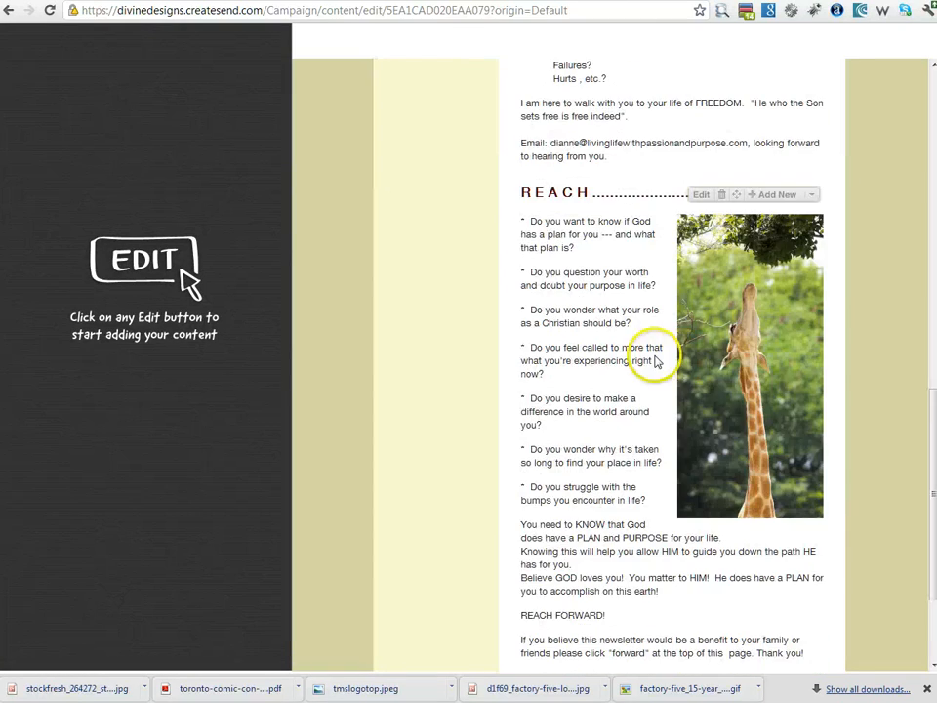
scroll(723, 556, "down", 2)
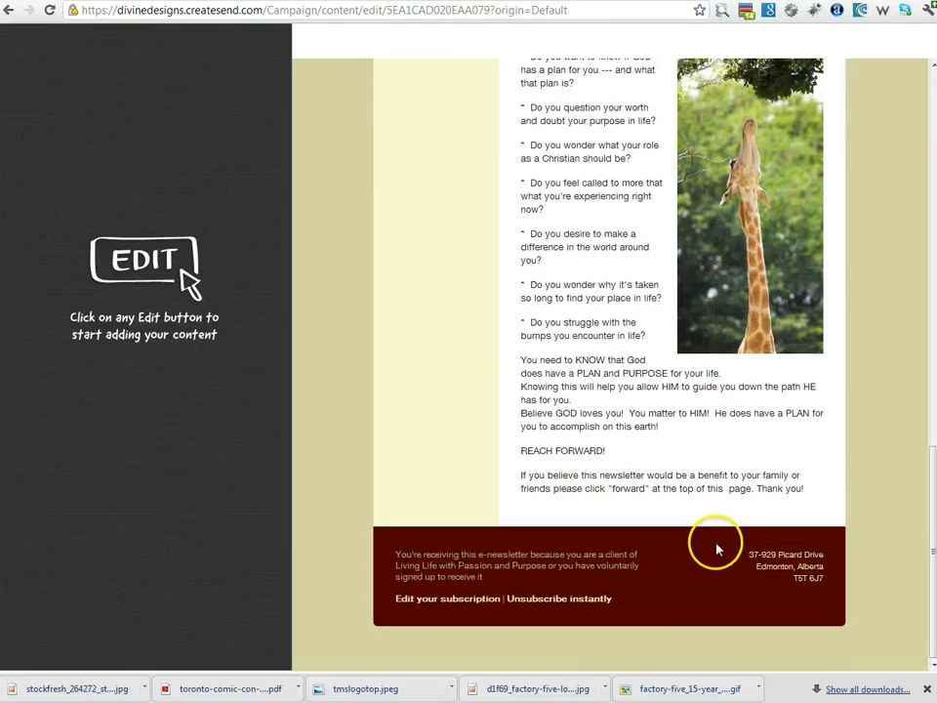
scroll(712, 542, "up", 7)
scroll(673, 535, "up", 4)
scroll(707, 533, "down", 10)
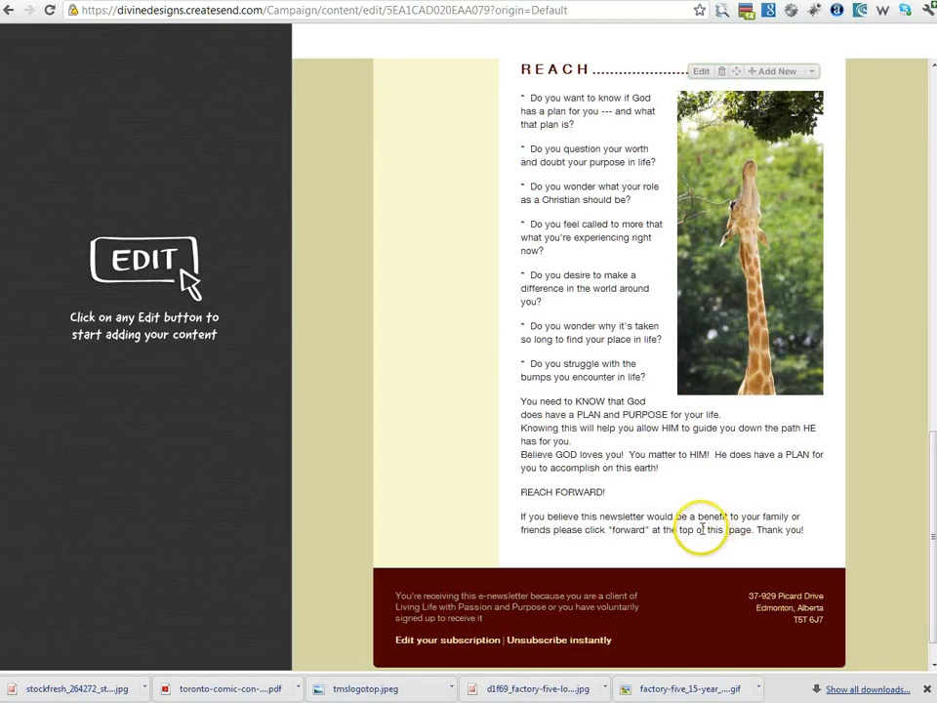
scroll(701, 435, "down", 1)
Add a new text-only article below the REACH article.
scroll(696, 445, "up", 3)
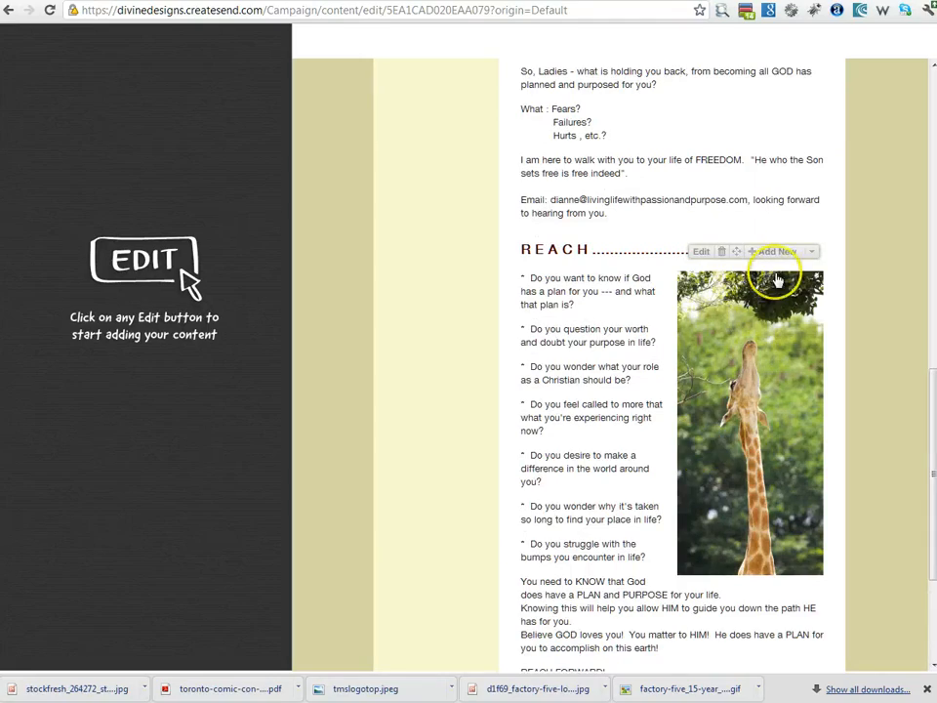
left_click(787, 256)
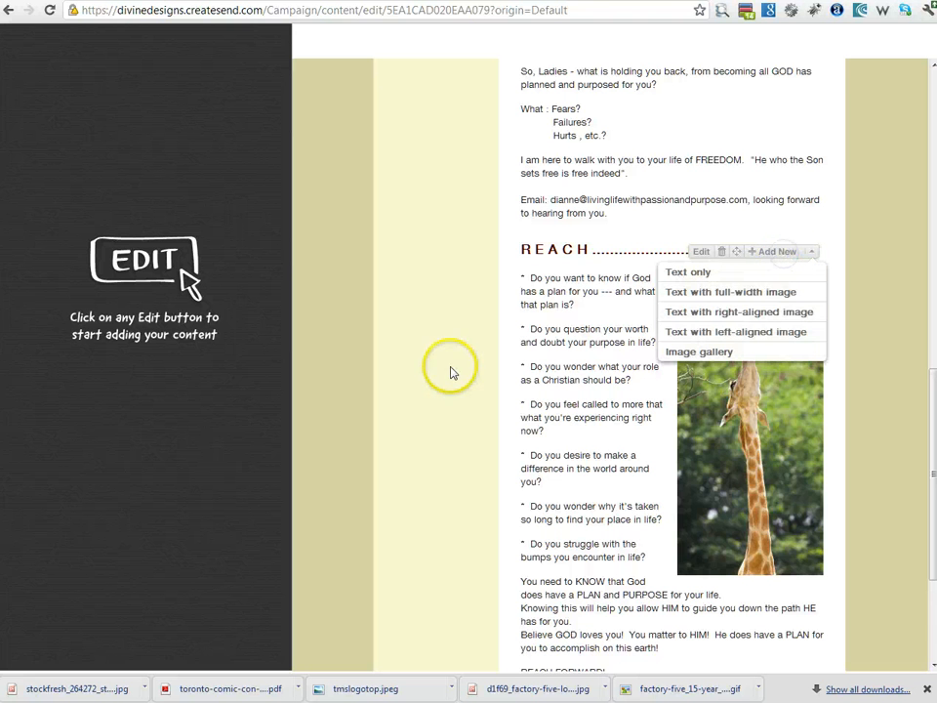
left_click(739, 273)
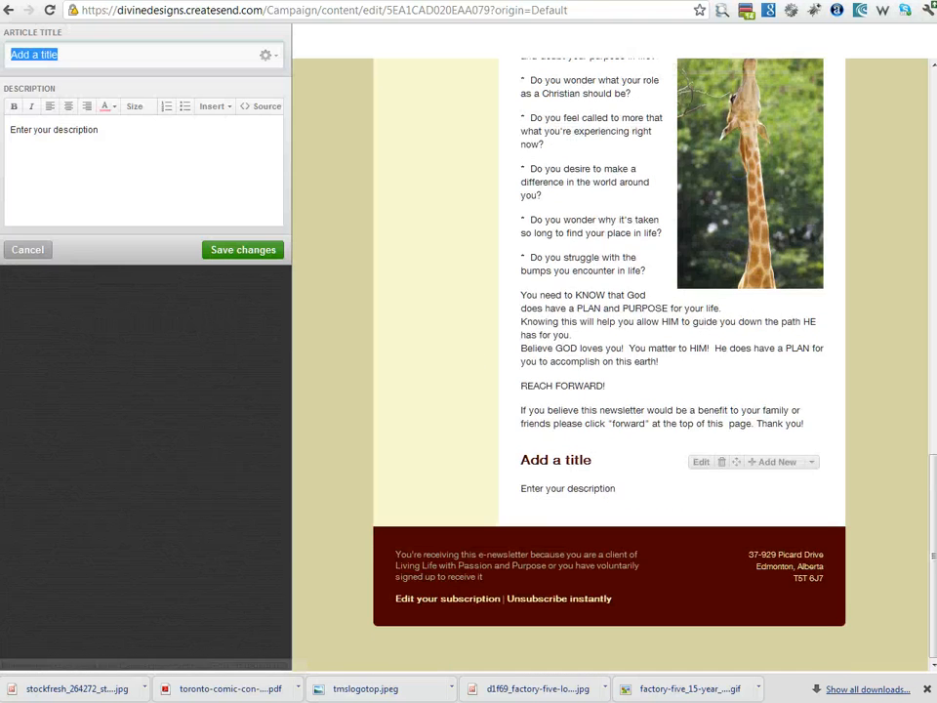
Switch to Notepad and copy the closing from "Receive afresh everyday HIS LOVE and GRACE," through the website address.
key("alt+Tab")
left_click(236, 451)
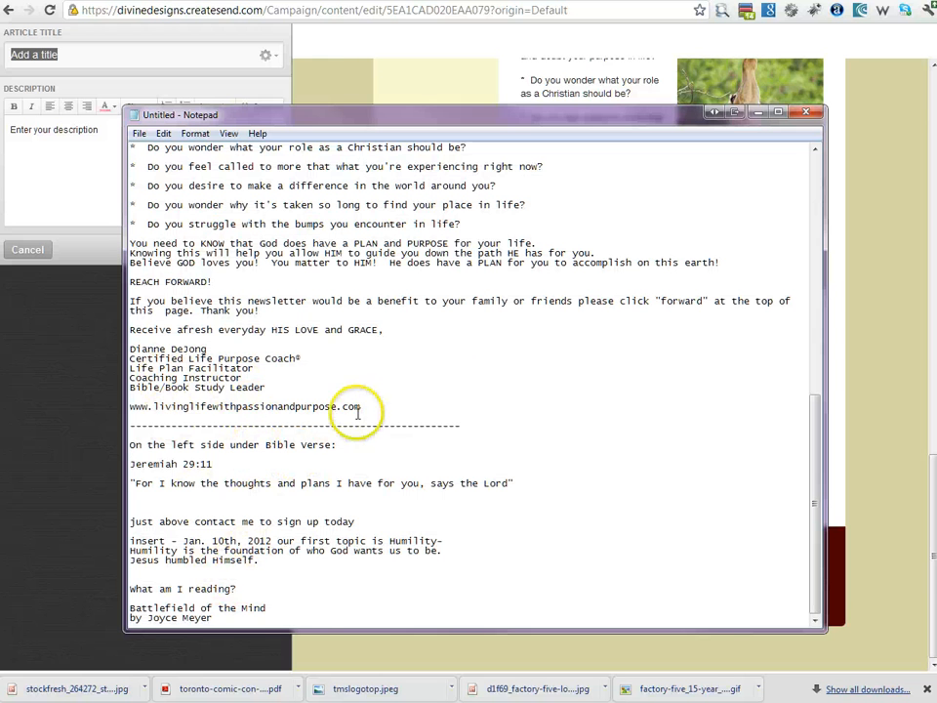
left_click_drag(360, 406, 86, 325)
key("ctrl+c")
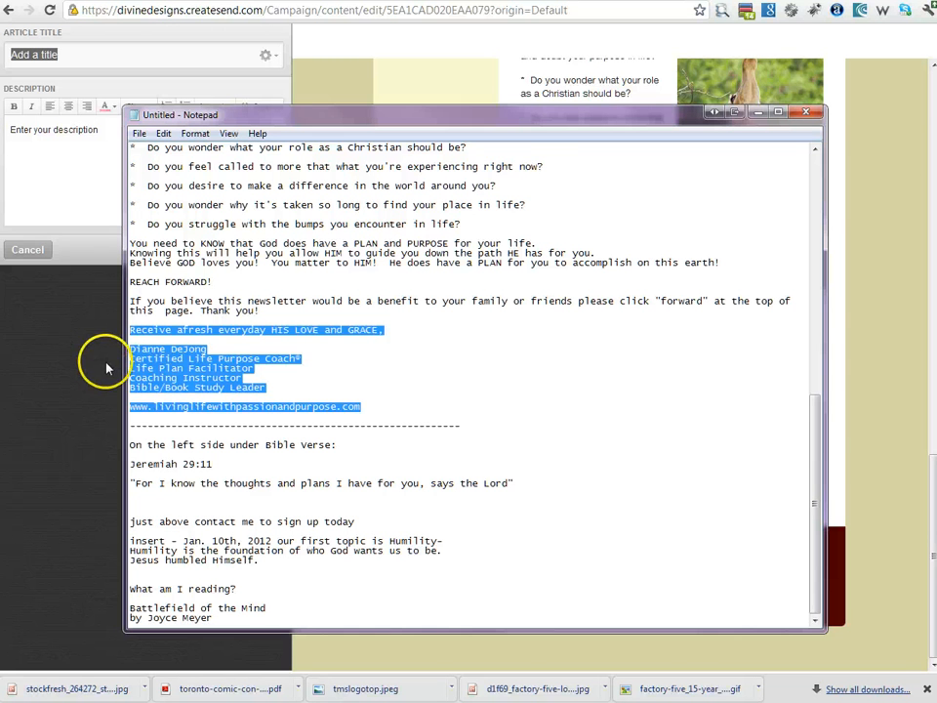
Switch back to the email editor, replace the new article's placeholder description with the copied closing and signature, and save the article.
left_click(70, 132)
key("ctrl+a")
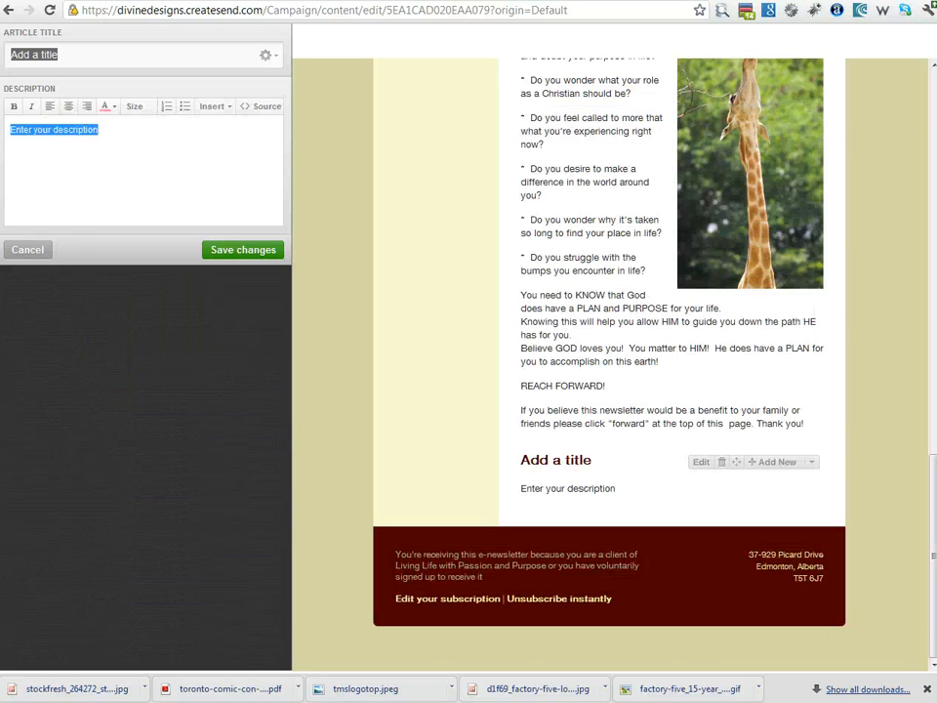
key("ctrl+v")
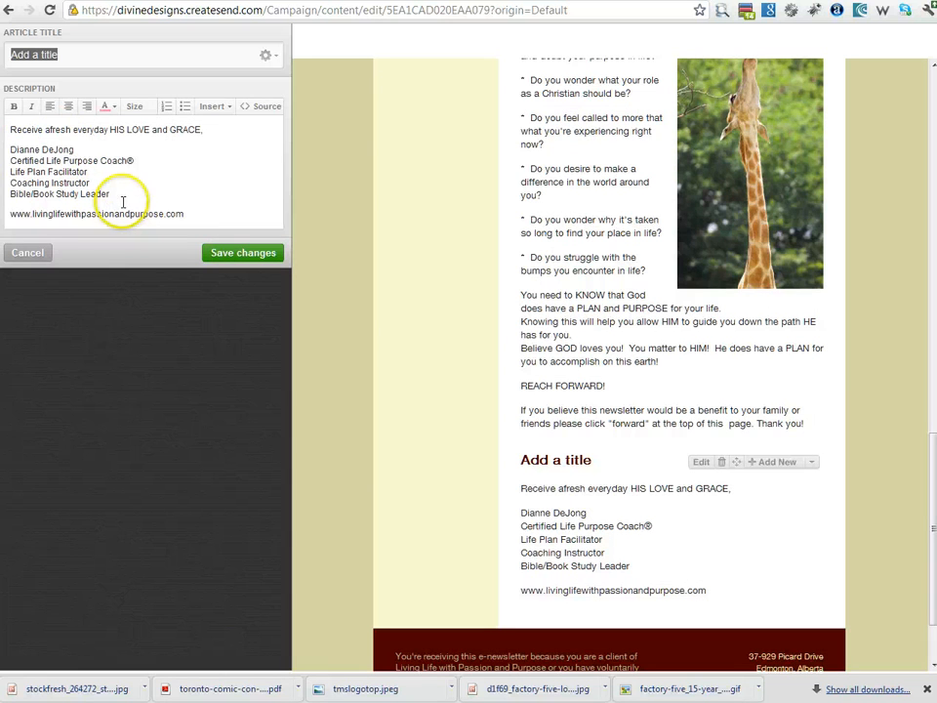
left_click(225, 253)
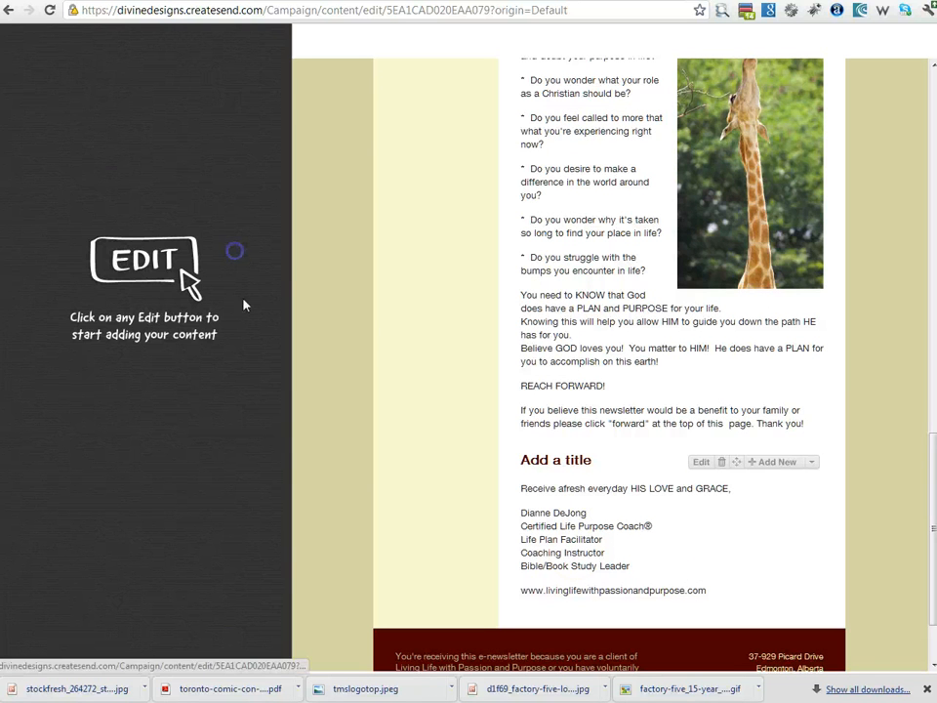
Title the closing signature article "Get in Touch" and save it.
left_click(644, 578)
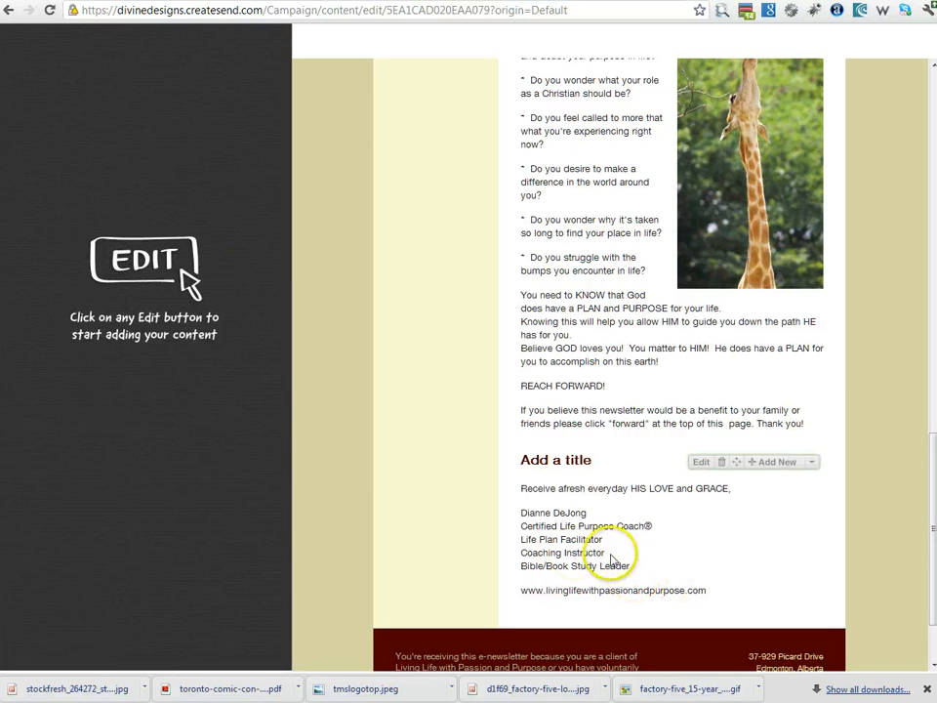
left_click(701, 461)
scroll(589, 469, "down", 1)
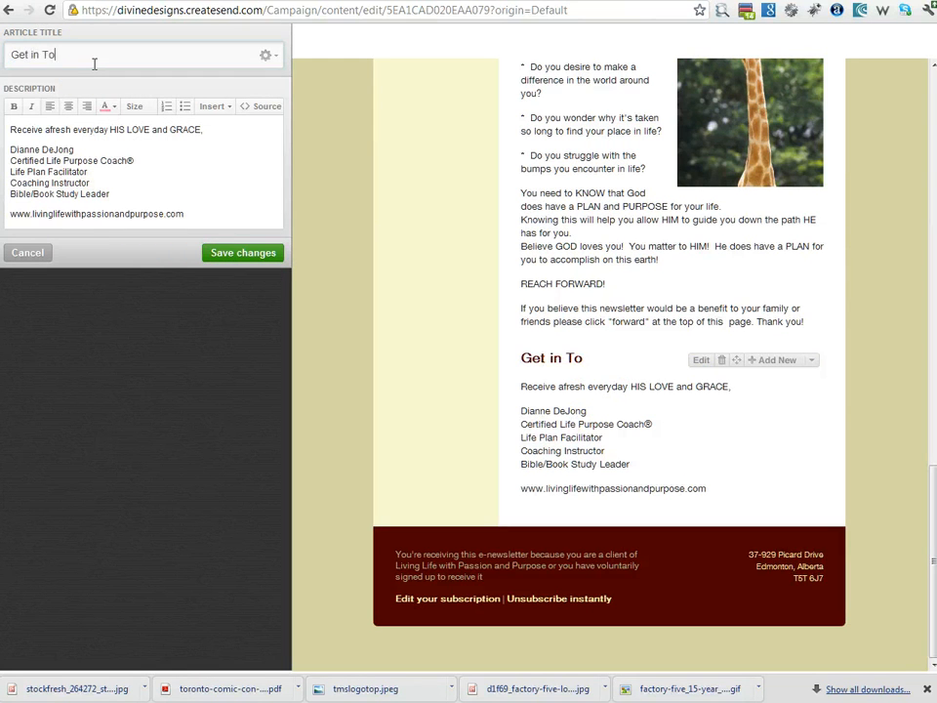
left_click(243, 252)
Make the "REACH FORWARD!" line in the REACH article's description bold and save the article.
scroll(602, 465, "up", 12)
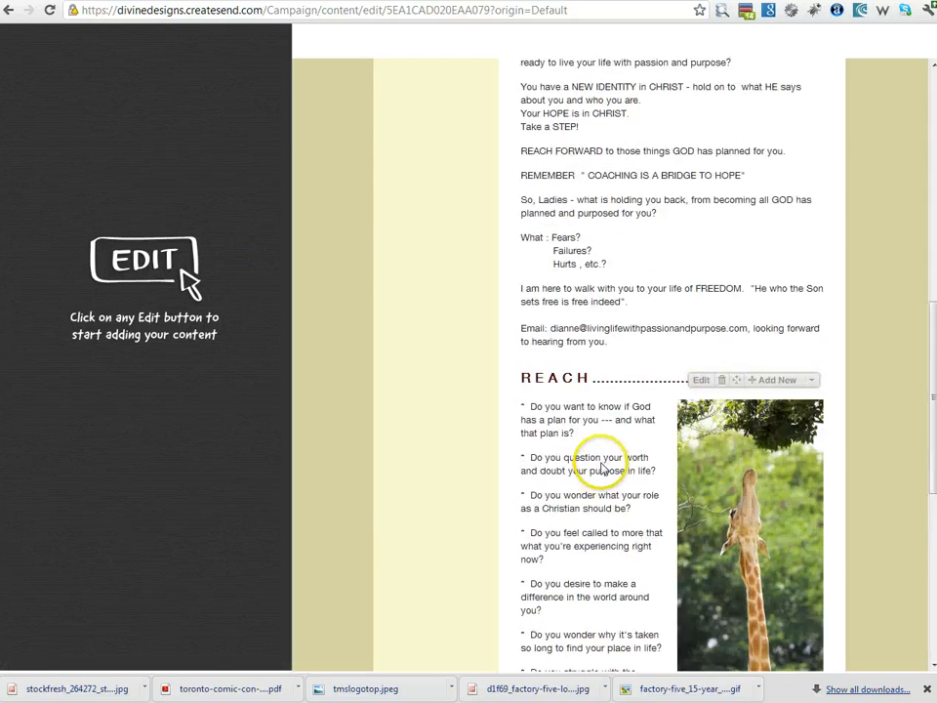
scroll(602, 478, "down", 3)
scroll(605, 468, "down", 6)
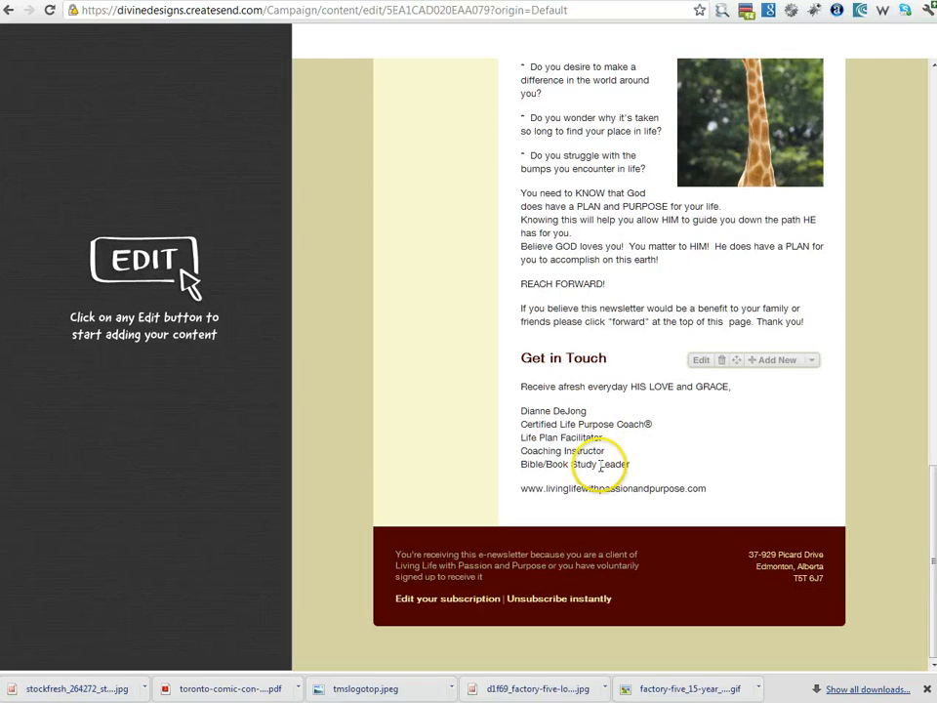
scroll(599, 466, "up", 3)
scroll(599, 468, "up", 8)
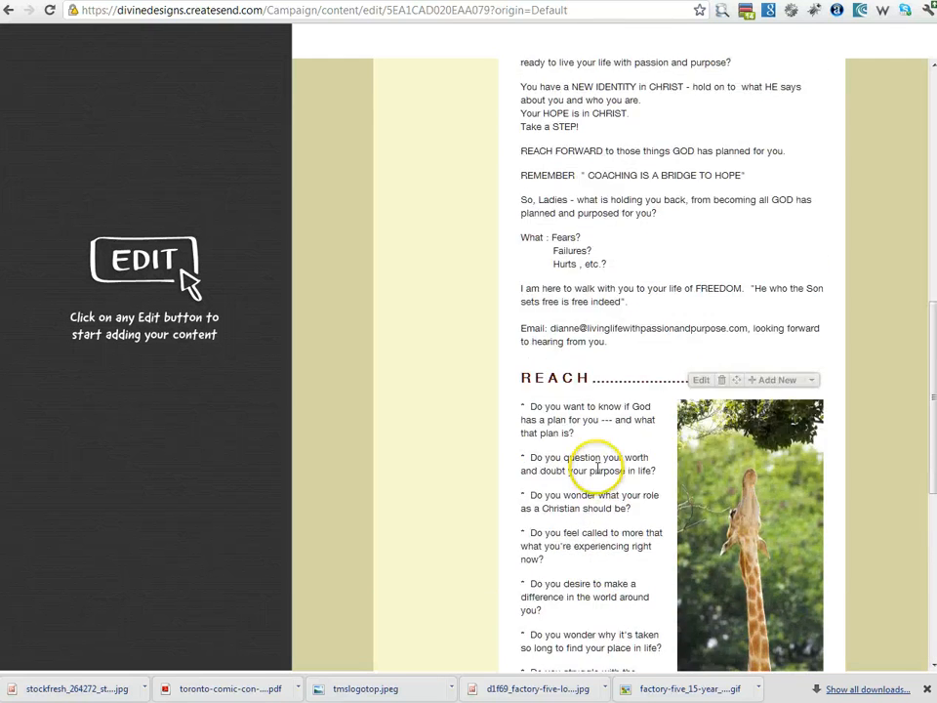
scroll(599, 476, "down", 10)
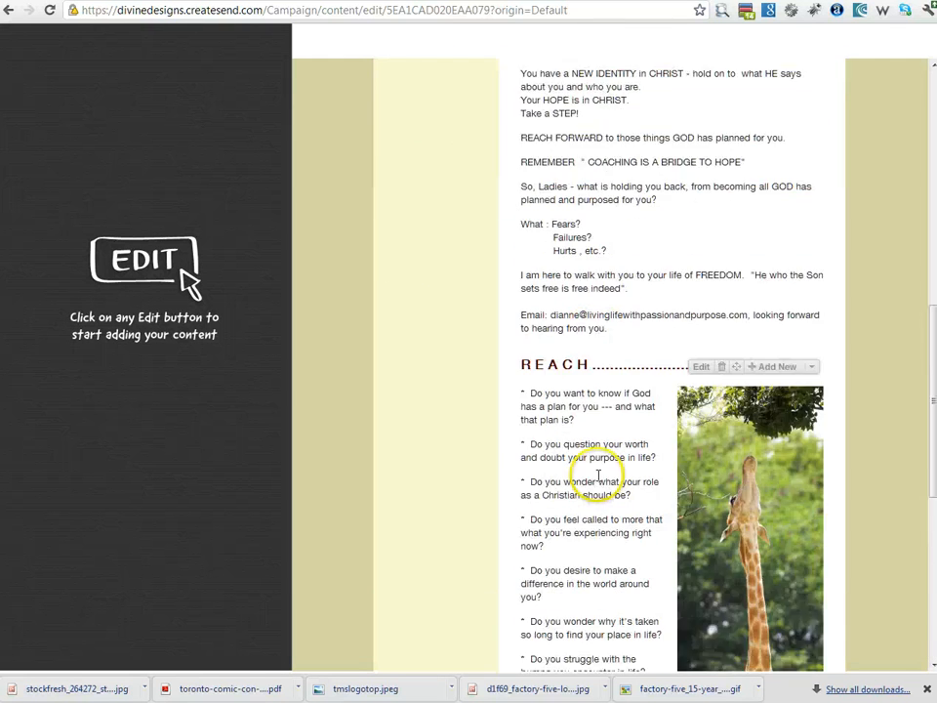
scroll(599, 507, "up", 4)
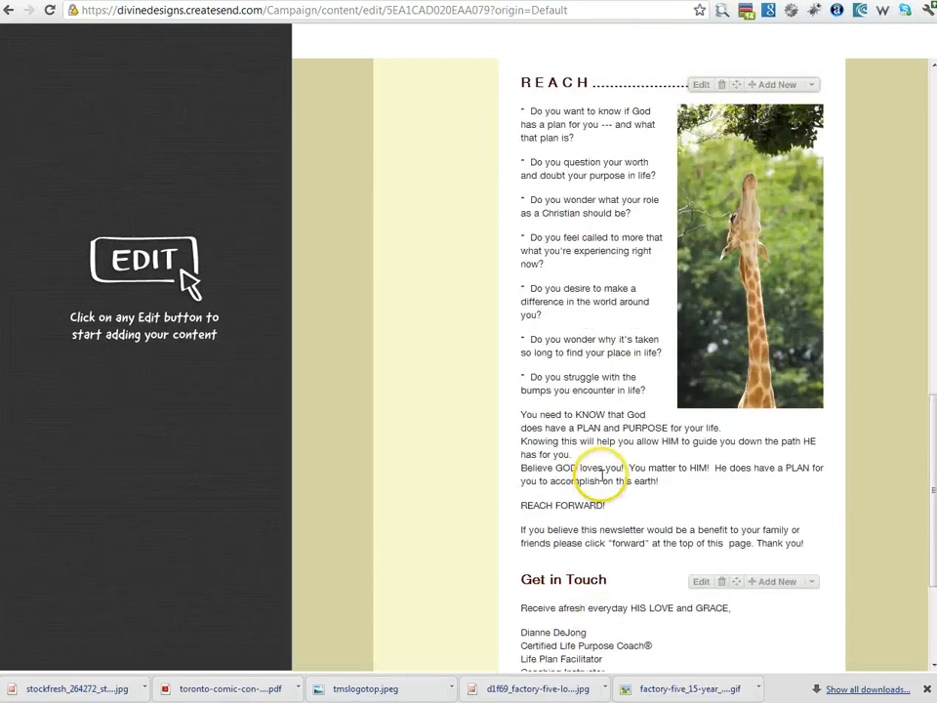
left_click(700, 84)
left_click_drag(98, 424, 10, 423)
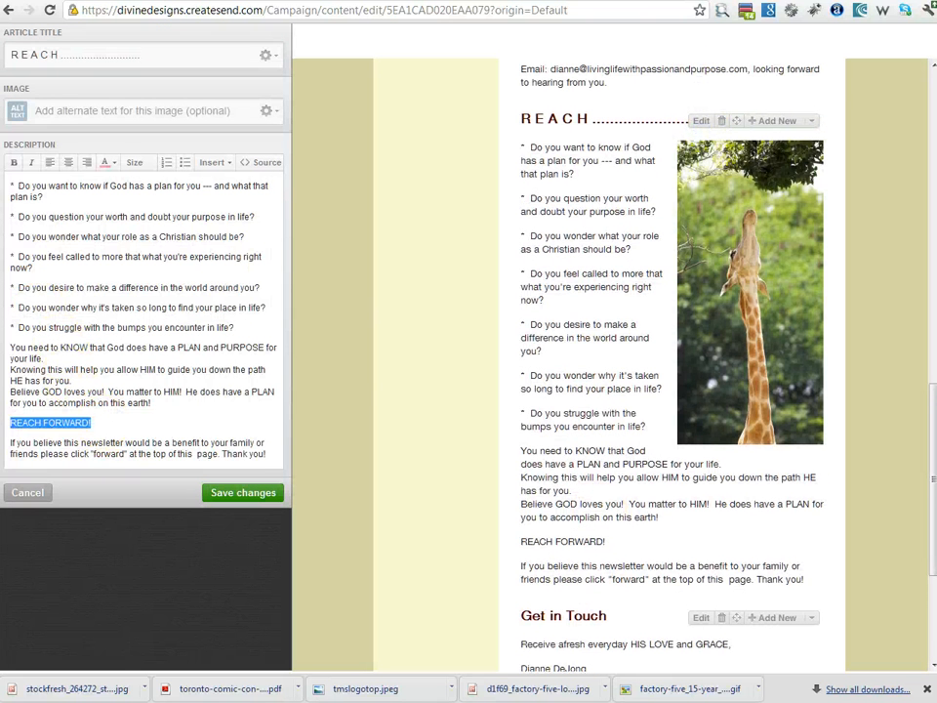
left_click(14, 162)
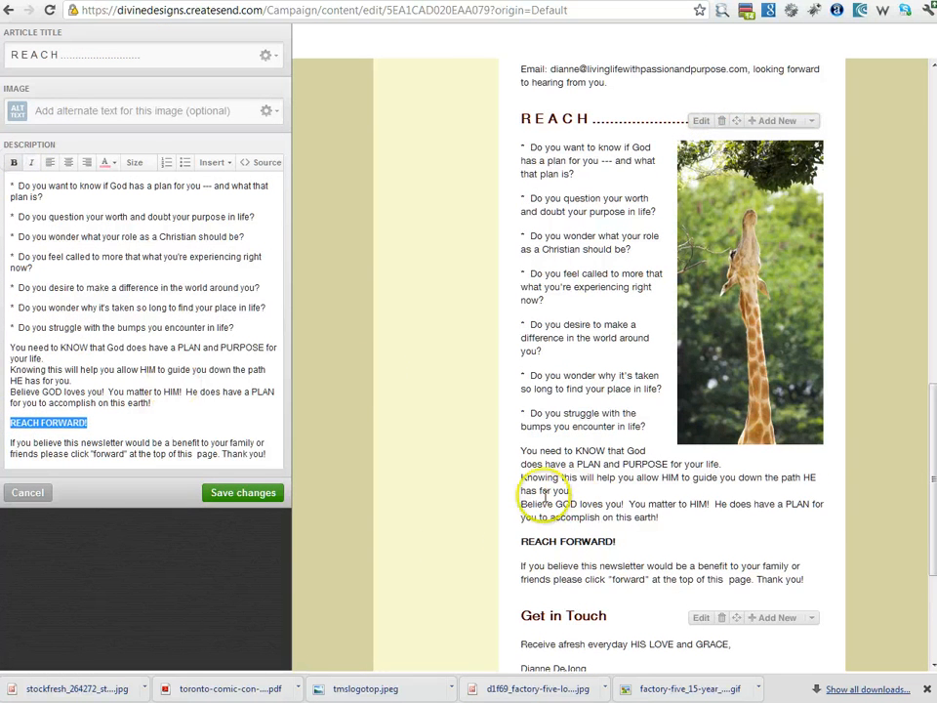
left_click(243, 491)
Switch to Notepad and copy the Bible verse from "Jeremiah 29:11" through its quotation.
scroll(672, 520, "up", 1)
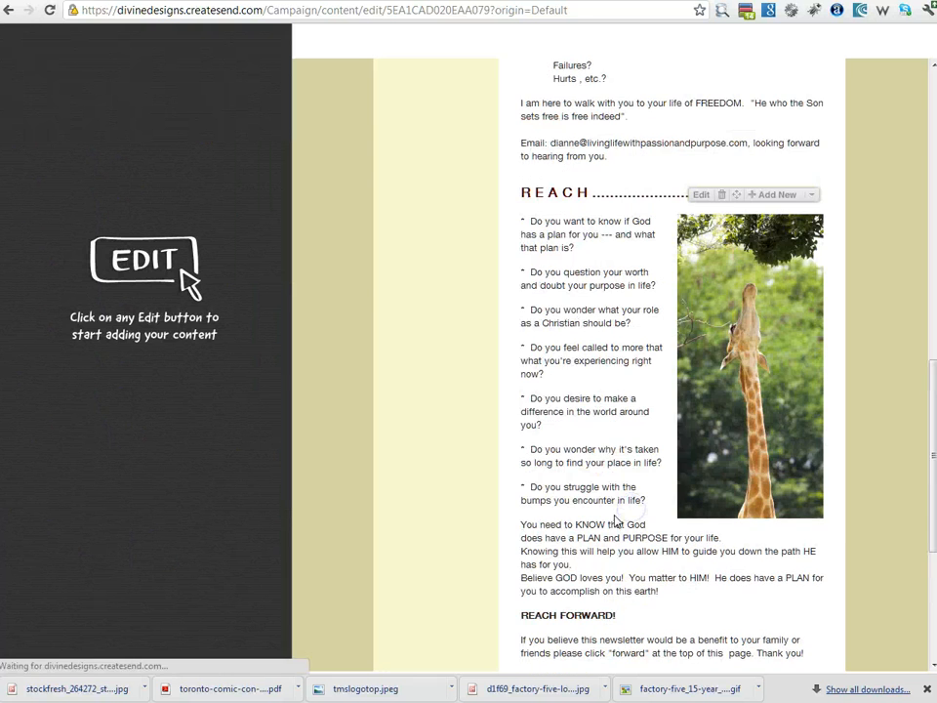
scroll(537, 395, "up", 10)
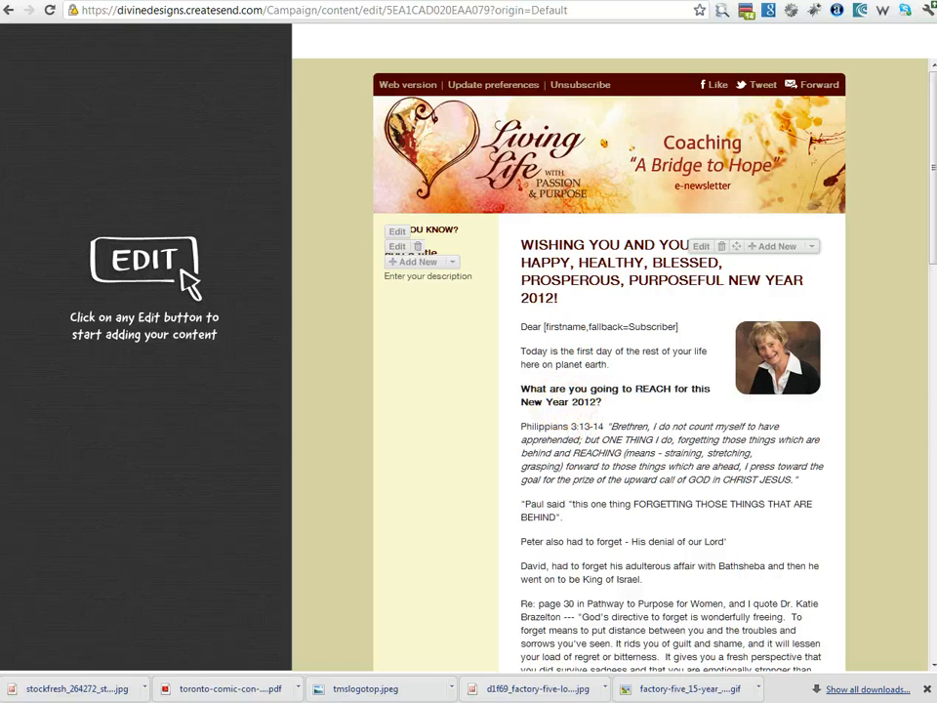
key("alt+Tab")
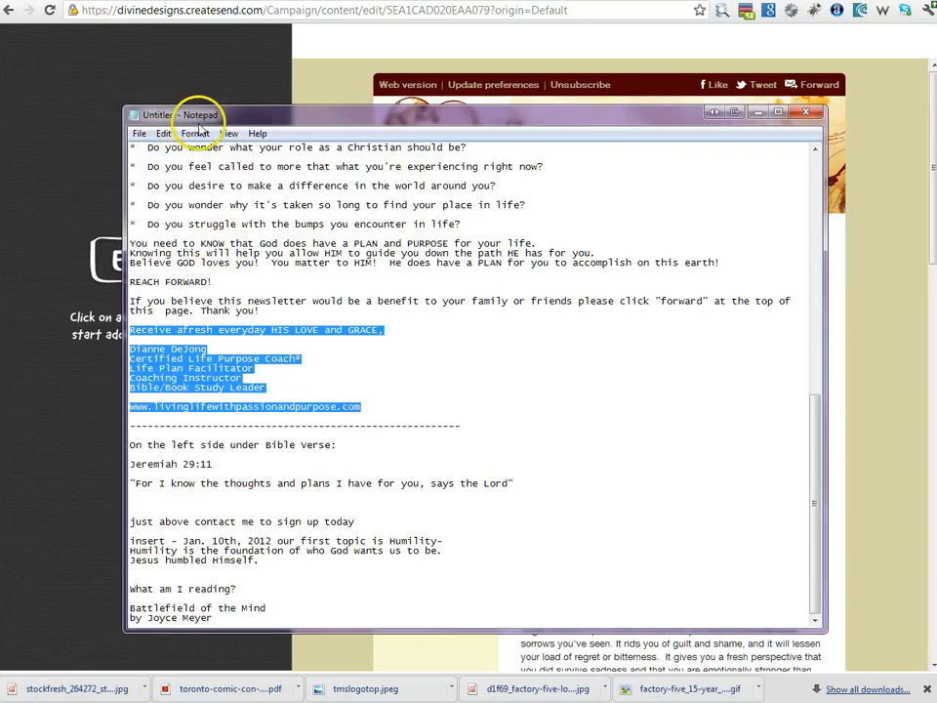
left_click_drag(238, 117, 439, 112)
left_click(391, 460)
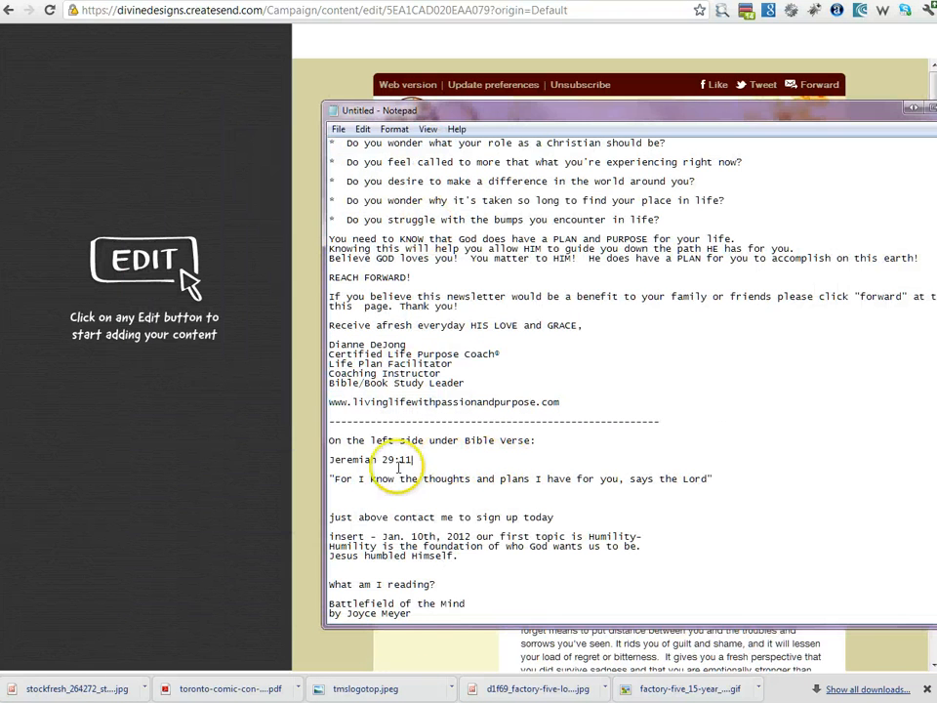
left_click_drag(717, 478, 280, 464)
key("ctrl+c")
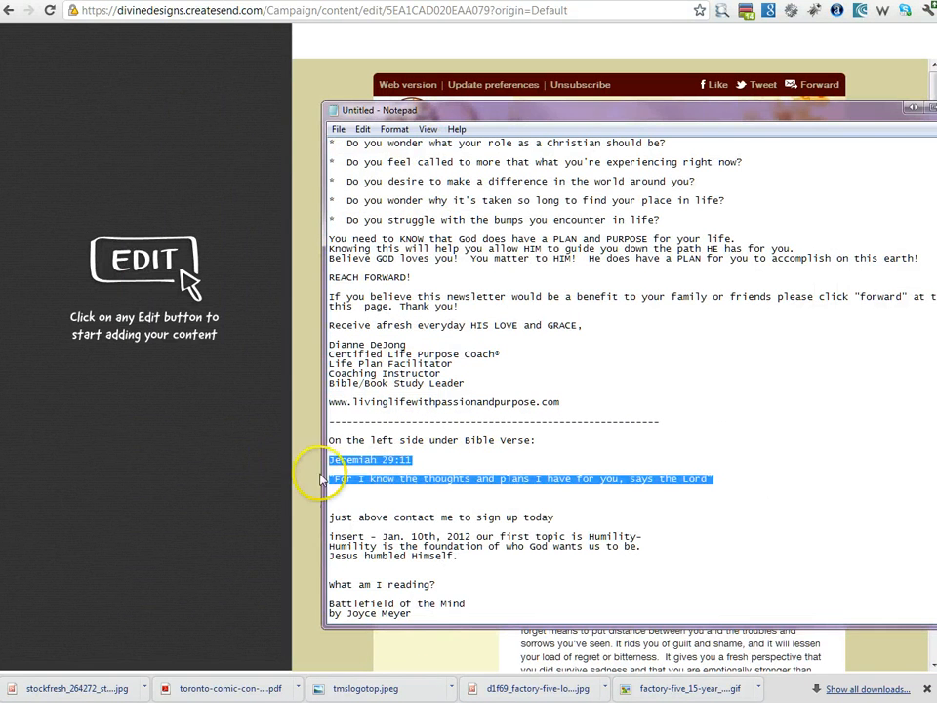
Back in the email editor, give the sidebar item the title "Jeremiah 29:11" and only the verse quotation as description, and save it.
left_click(319, 82)
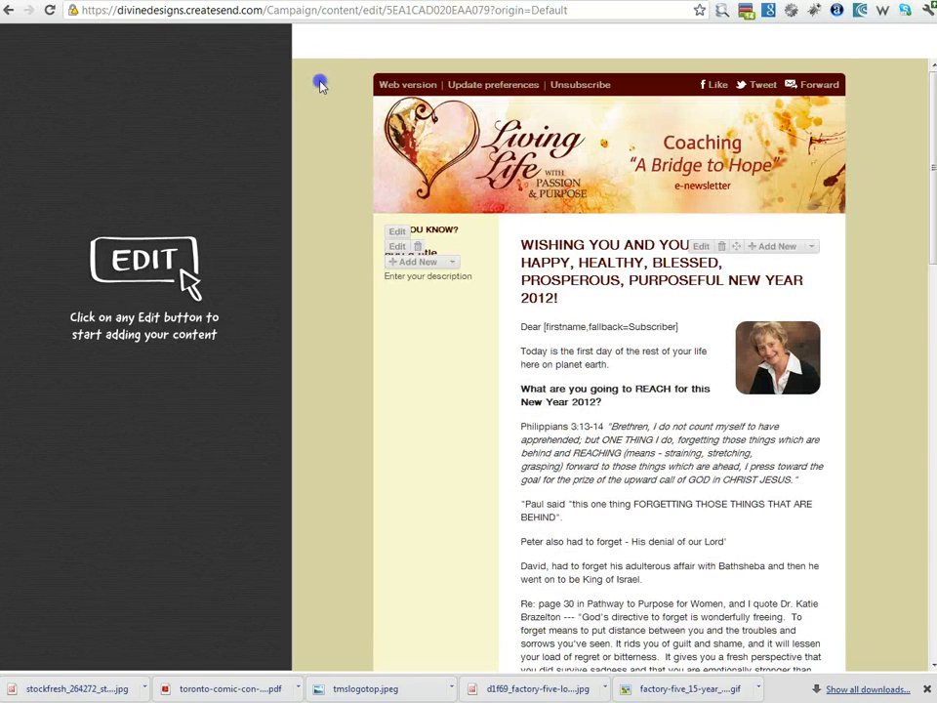
left_click(397, 246)
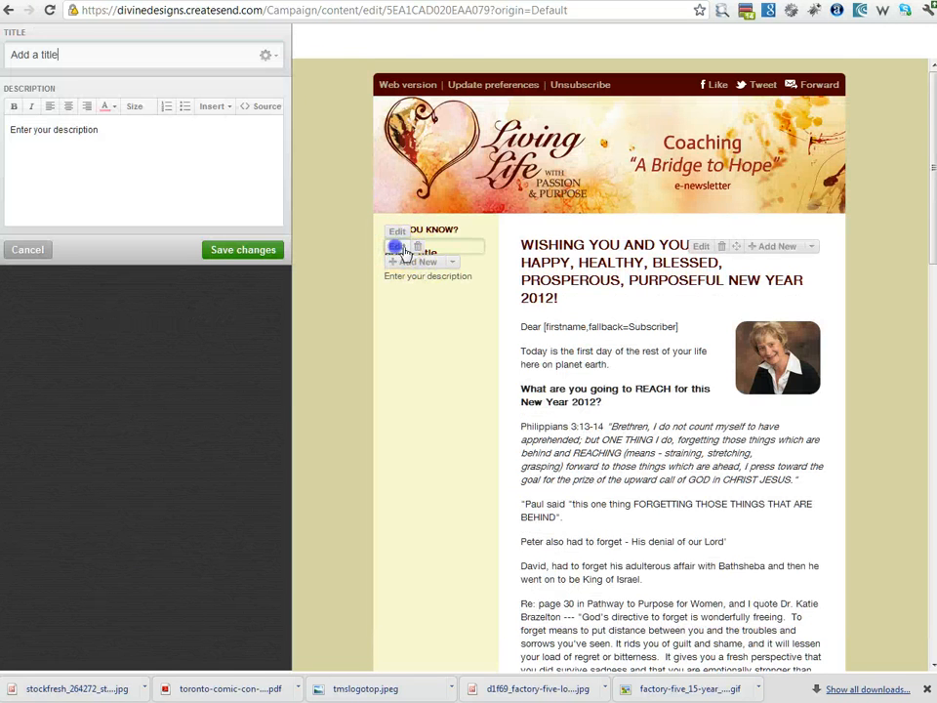
left_click(63, 49)
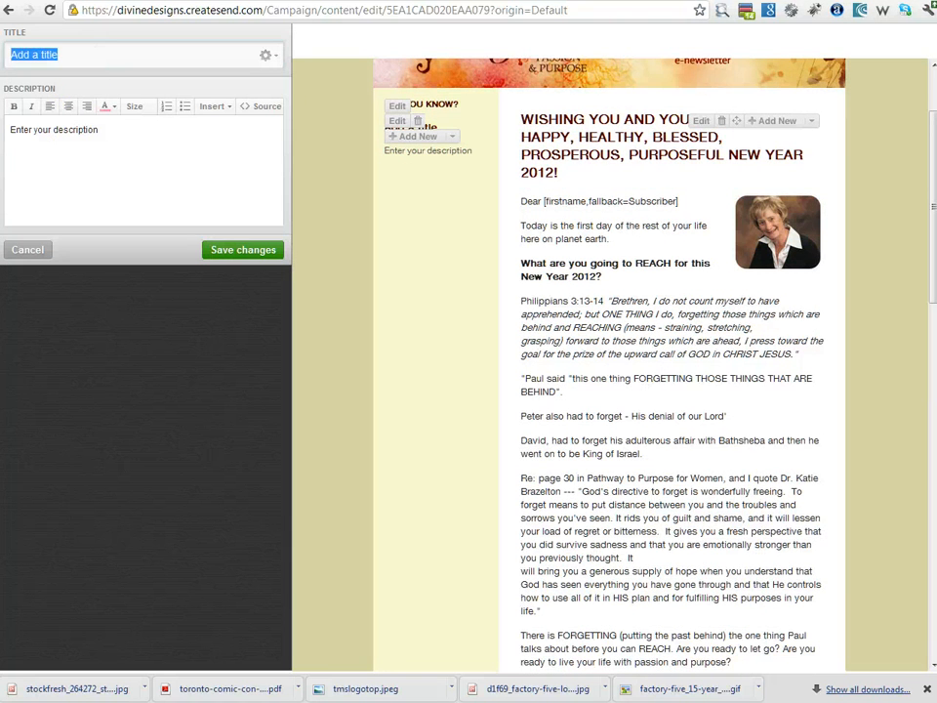
left_click(18, 129)
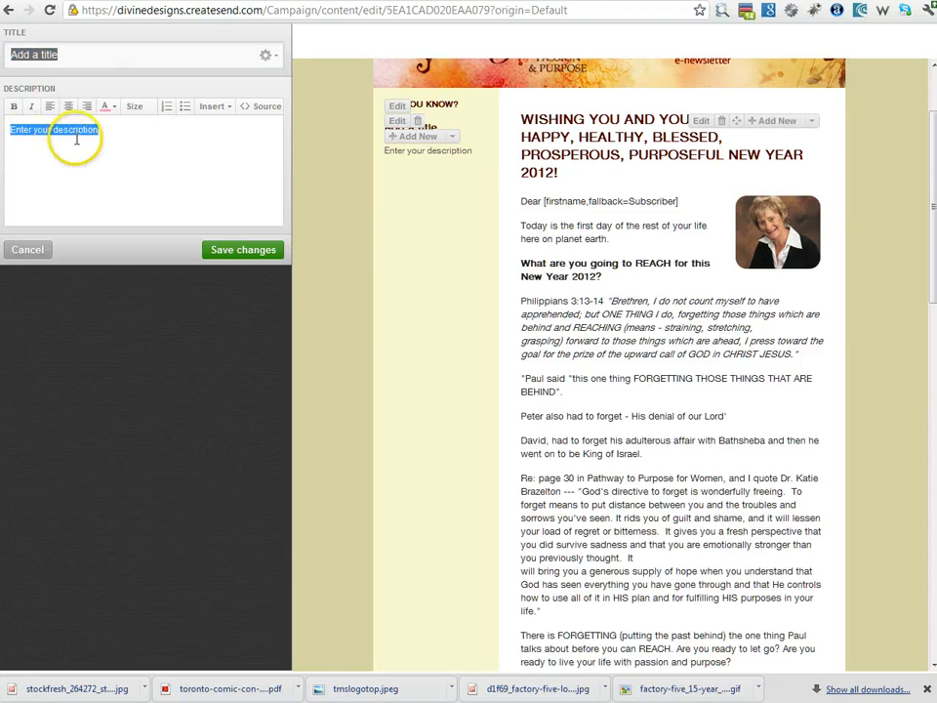
key("ctrl+v")
key("BackSpace")
left_click(86, 56)
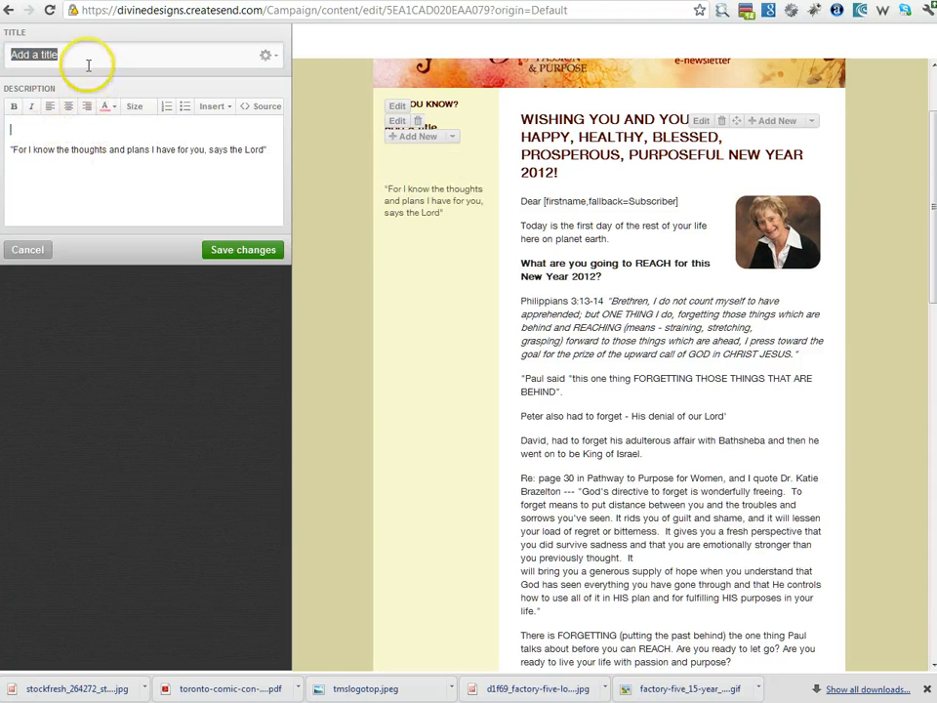
type("Jeremiah 29:11")
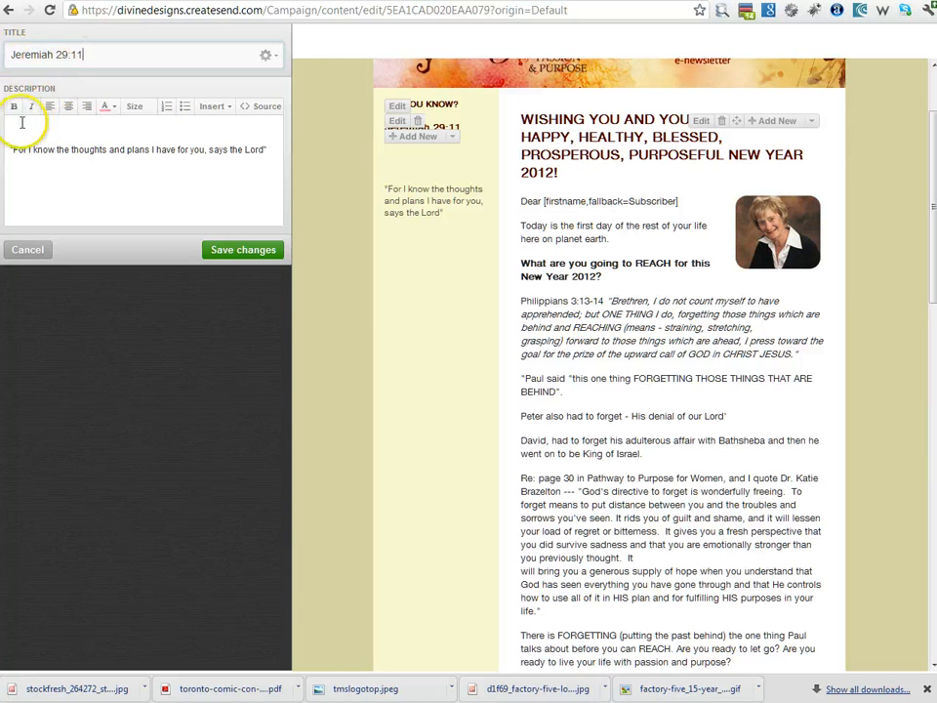
key("Delete")
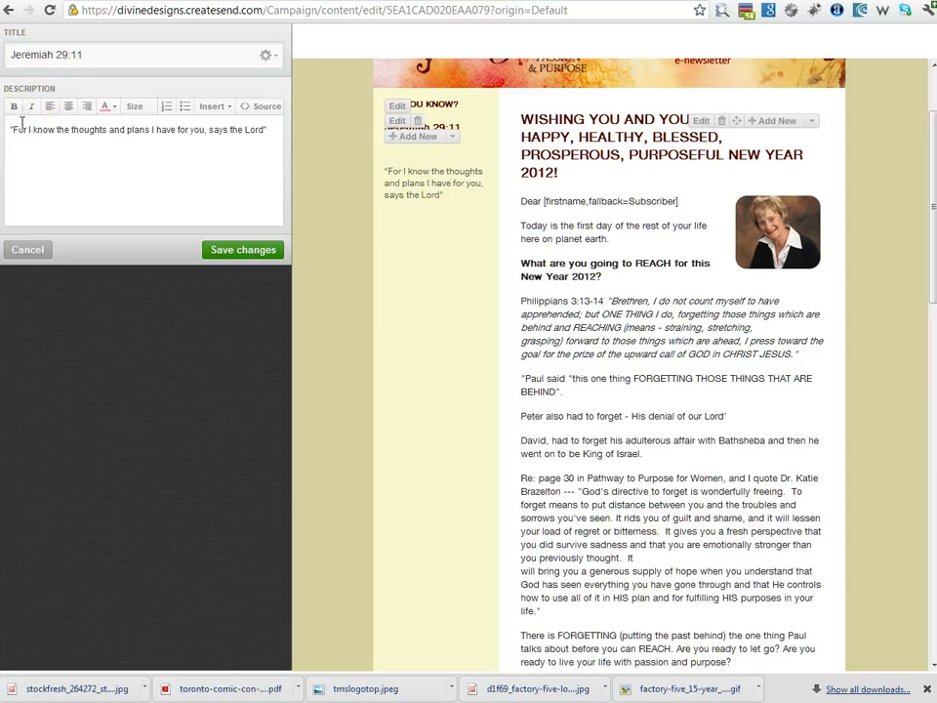
left_click(225, 249)
left_click(397, 121)
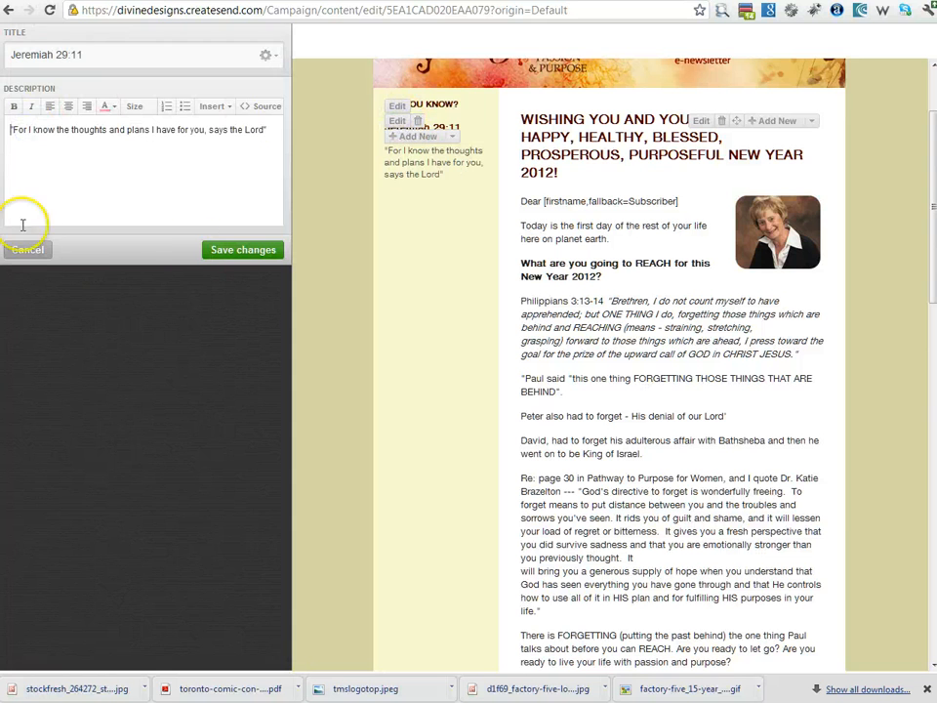
left_click(234, 249)
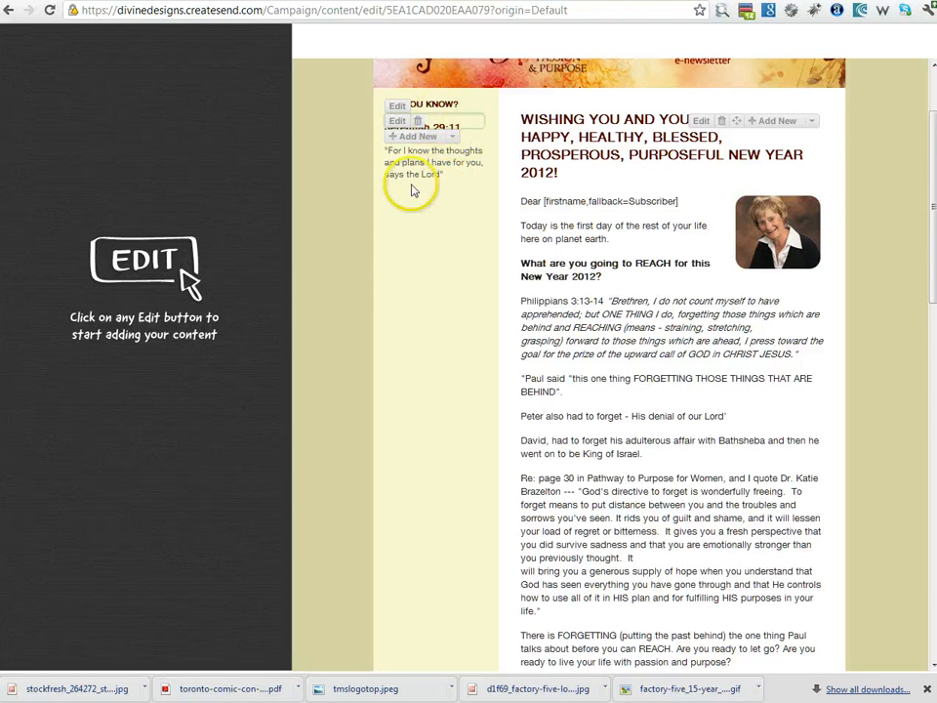
Switch to Notepad and copy the "What am I reading?" heading together with the book title and author lines.
scroll(415, 205, "up", 2)
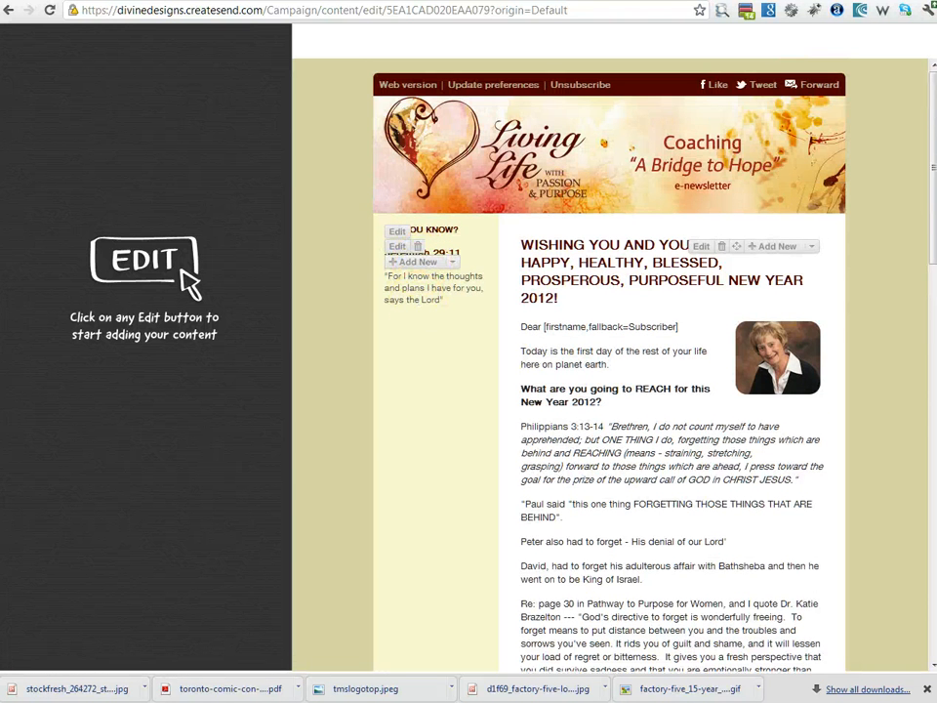
key("alt+Tab")
left_click(441, 535)
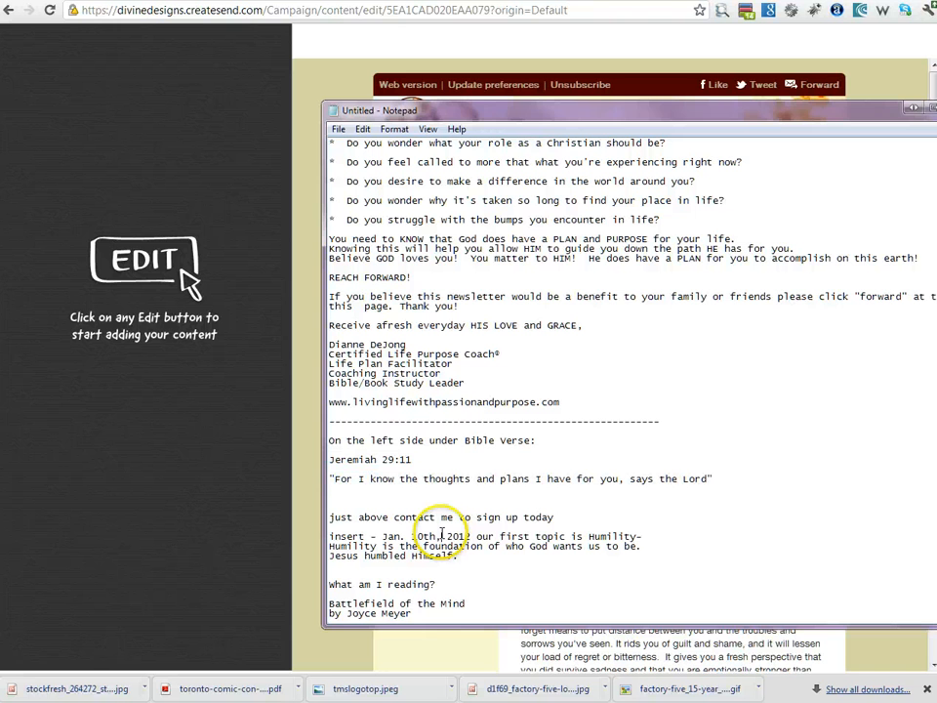
left_click_drag(416, 613, 305, 584)
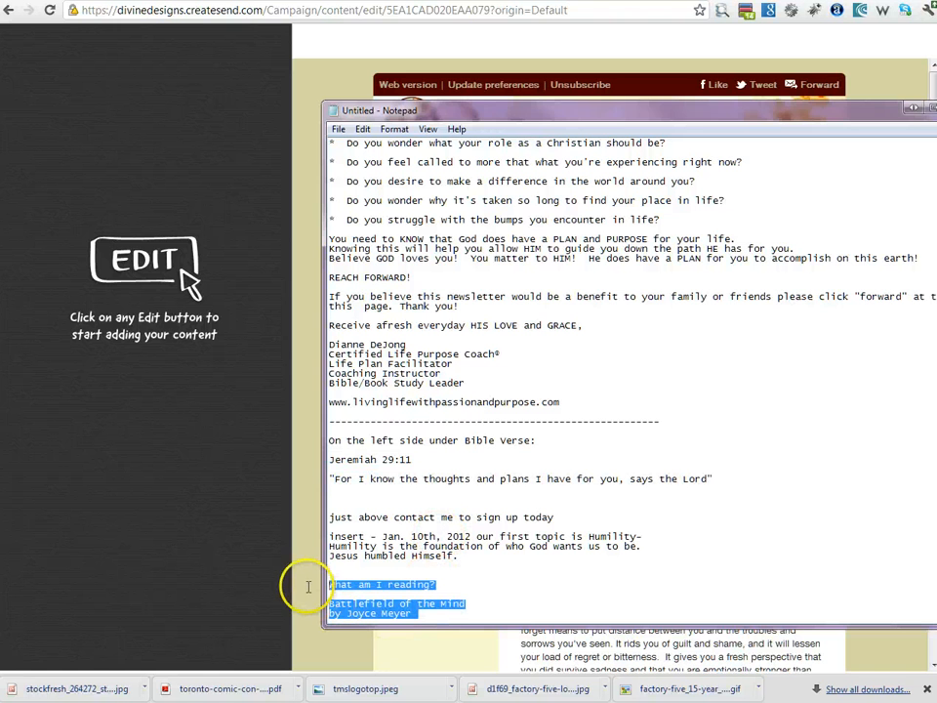
left_click(430, 613)
left_click_drag(410, 584, 297, 584)
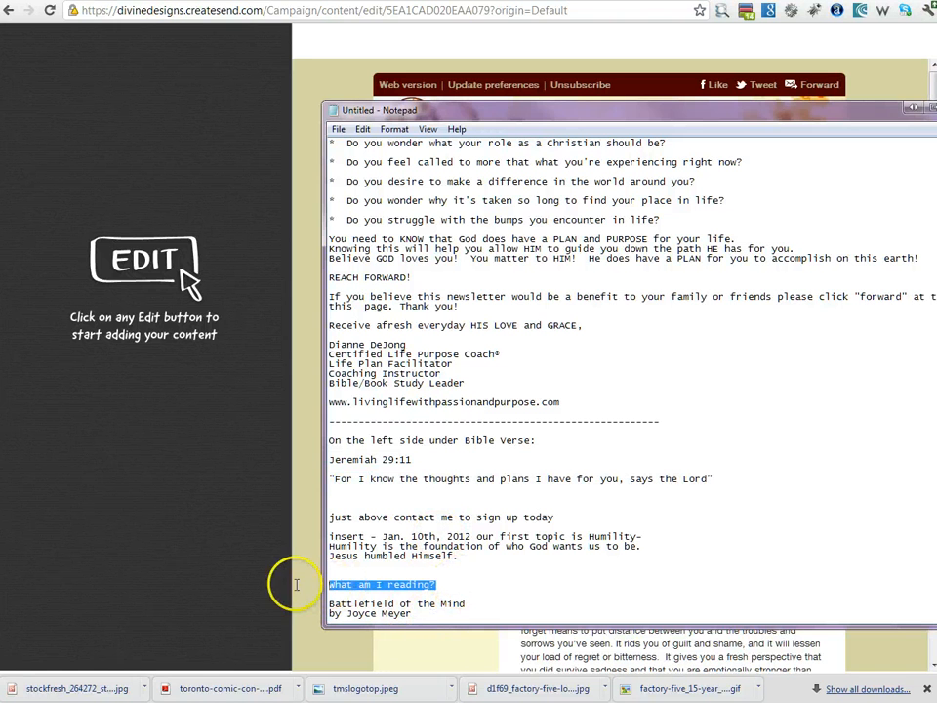
left_click_drag(417, 613, 286, 583)
key("ctrl+c")
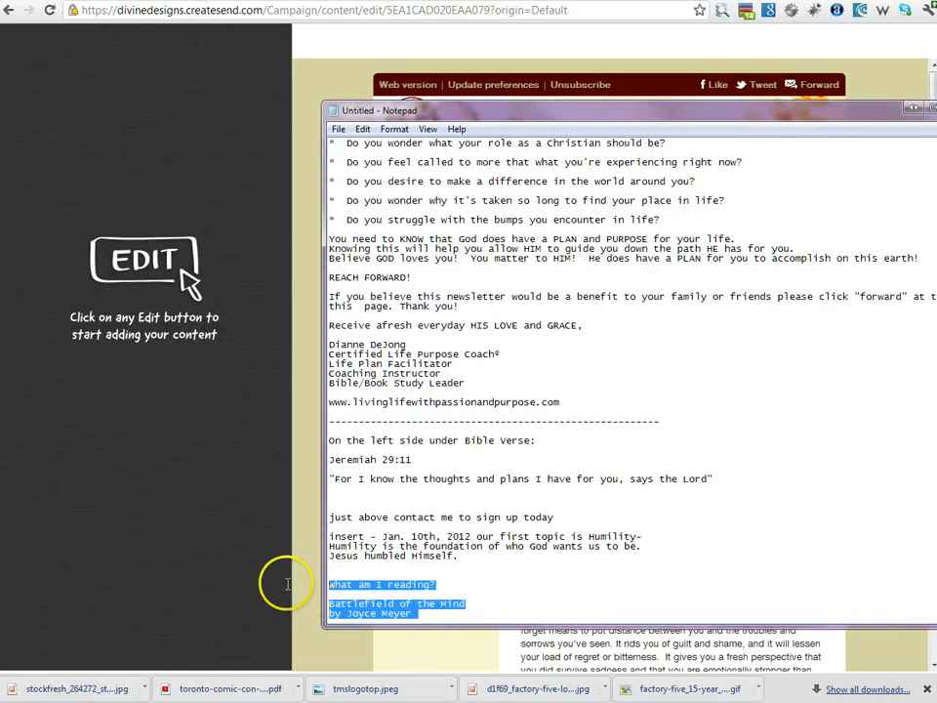
Back in the email editor, add a new sidebar item below the Bible verse and paste the copied reading text as its description.
left_click(255, 513)
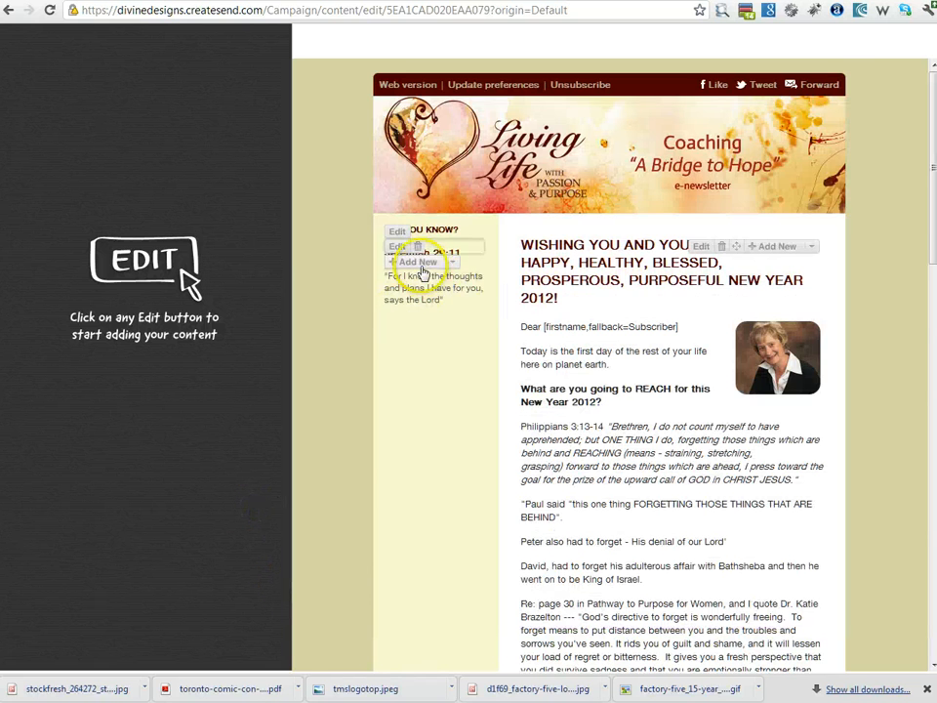
left_click(398, 245)
left_click(440, 273)
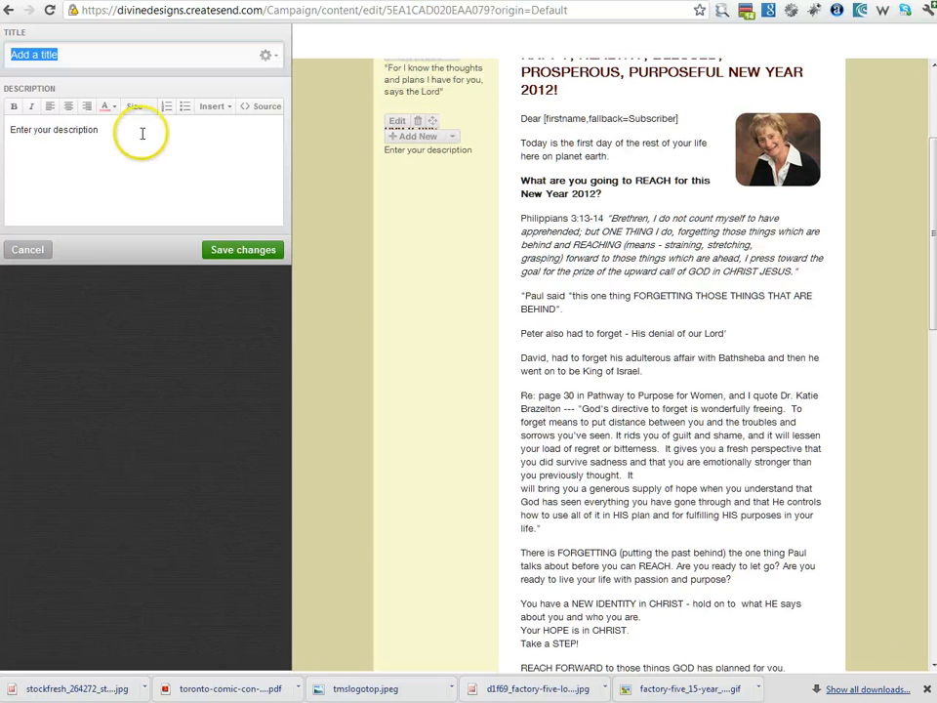
left_click(141, 186)
key("ctrl+v")
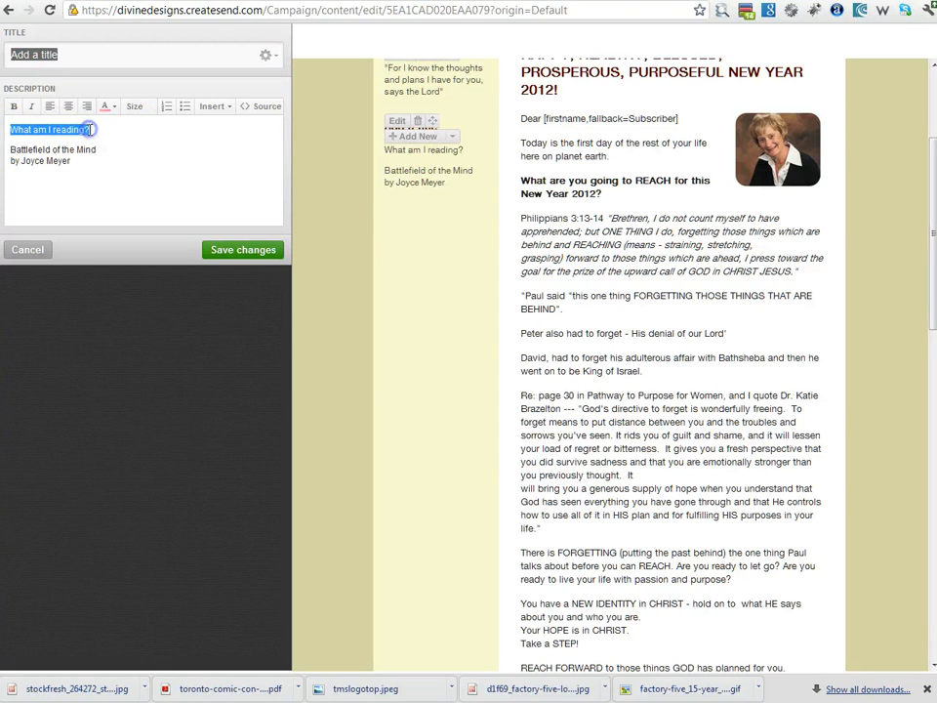
Remove the heading line from the new item's description, set its title to "What am I reading?", and save the item.
key("BackSpace")
key("Delete")
key("Delete")
key("Delete")
key("Delete")
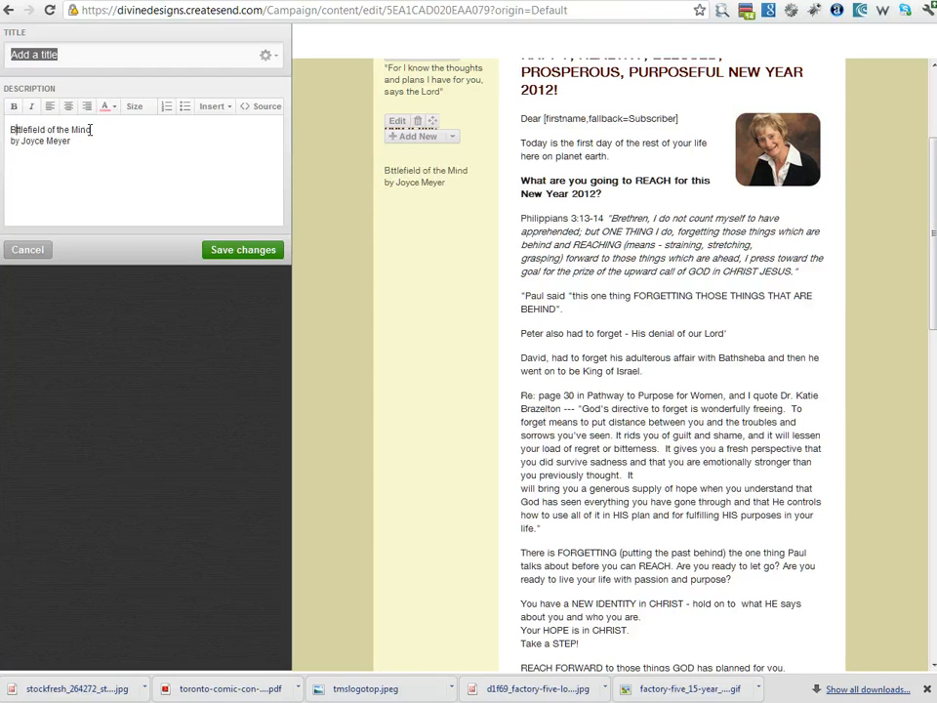
type("a")
left_click(59, 49)
type("What am I reading?")
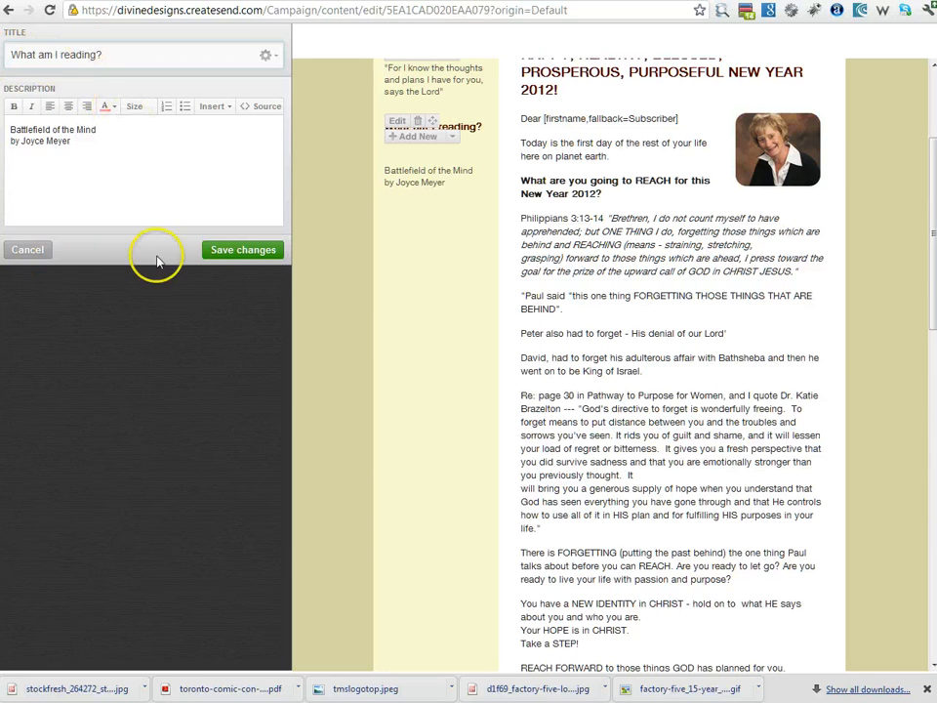
left_click(233, 250)
Reopen the "What am I reading?" sidebar item, remove the blank line above the book title, and save the item.
left_click(398, 121)
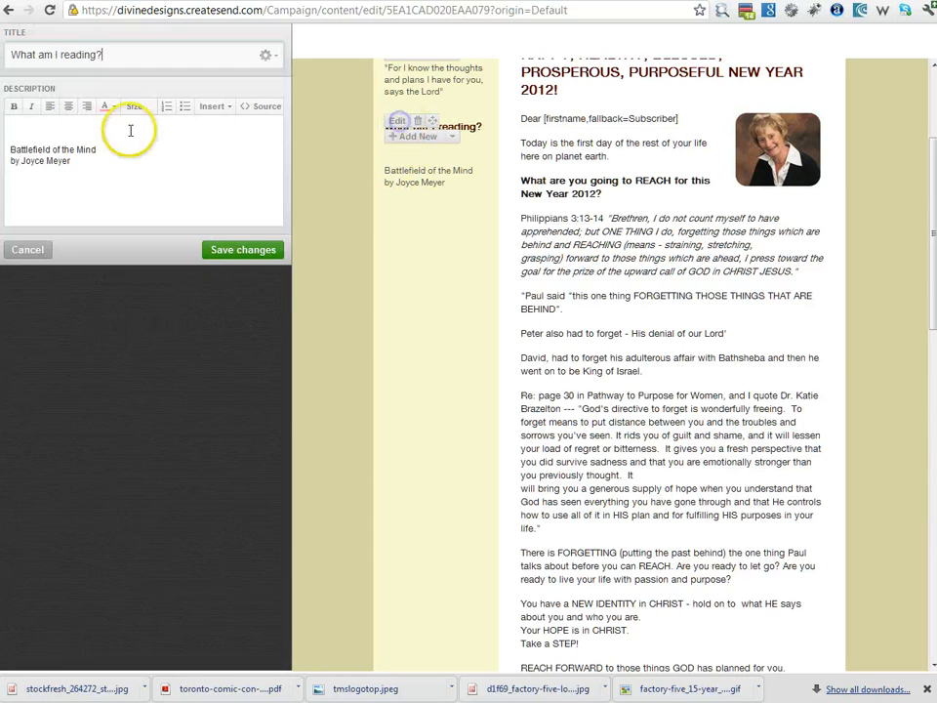
left_click(23, 132)
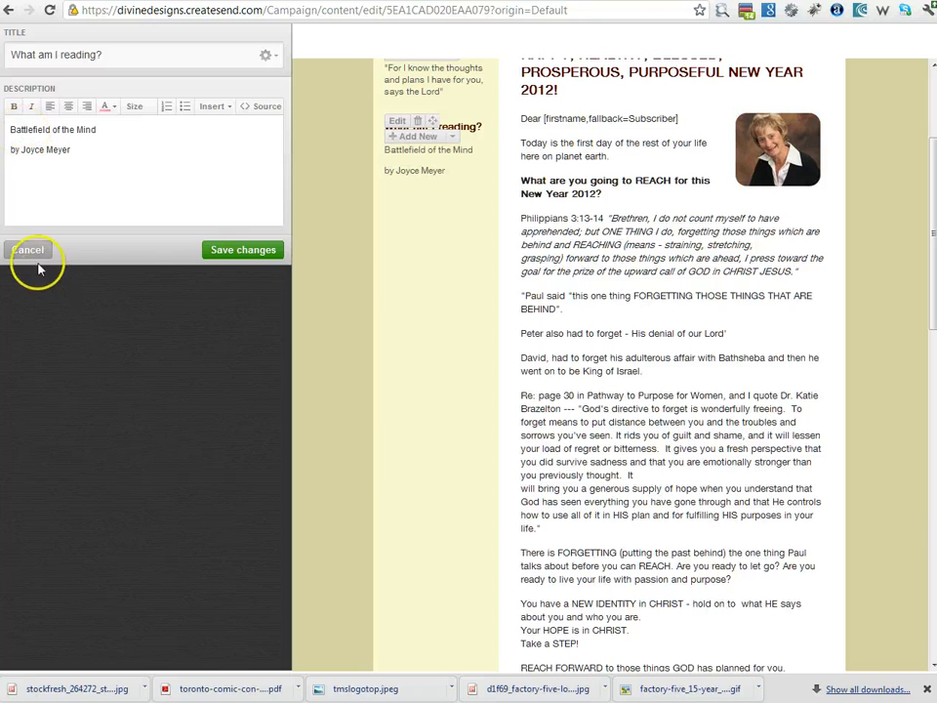
left_click(250, 250)
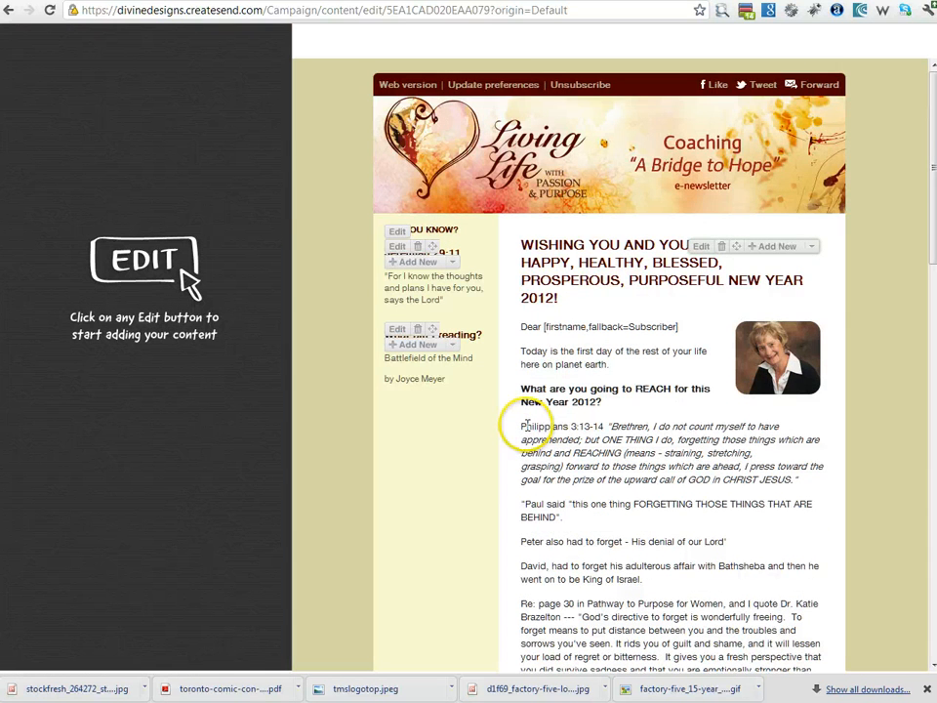
Review the whole newsletter from header to footer, checking the articles, images and sidebar items.
scroll(532, 427, "down", 10)
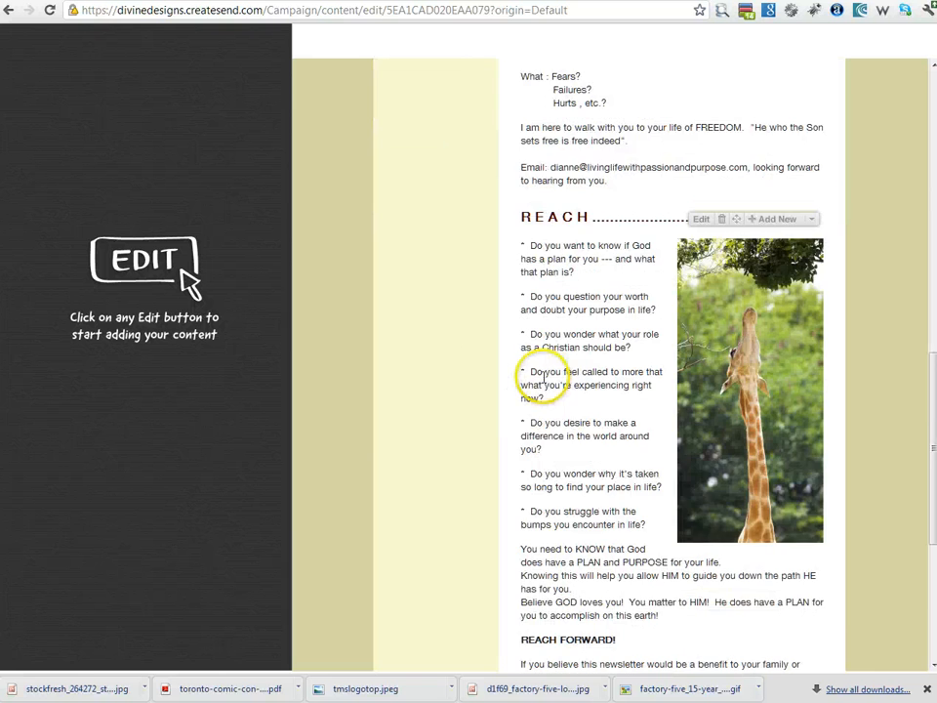
scroll(540, 378, "down", 5)
scroll(542, 382, "up", 7)
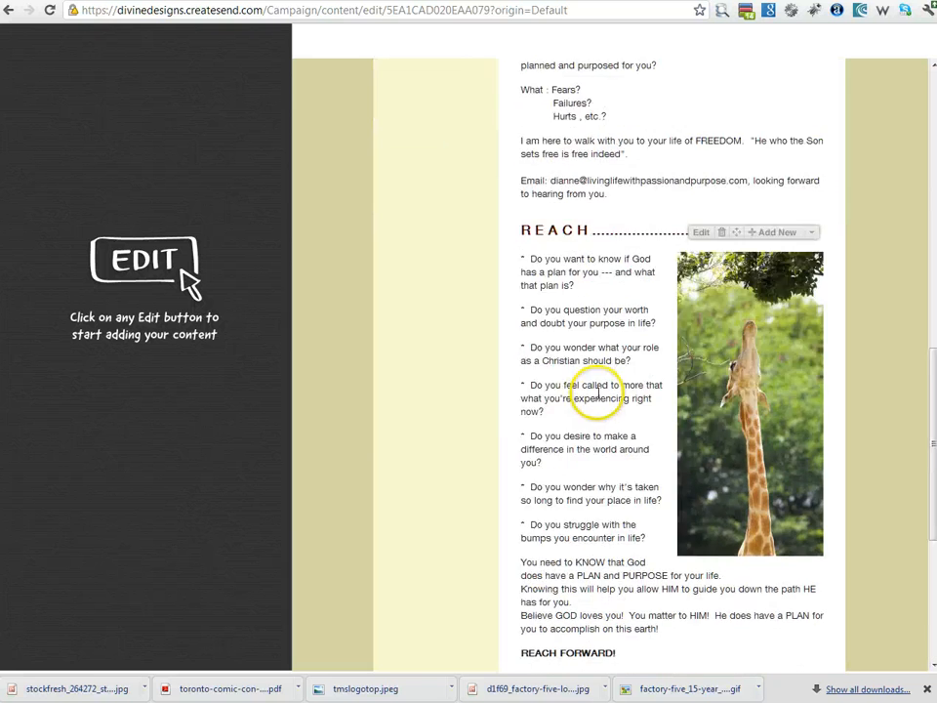
scroll(597, 396, "up", 10)
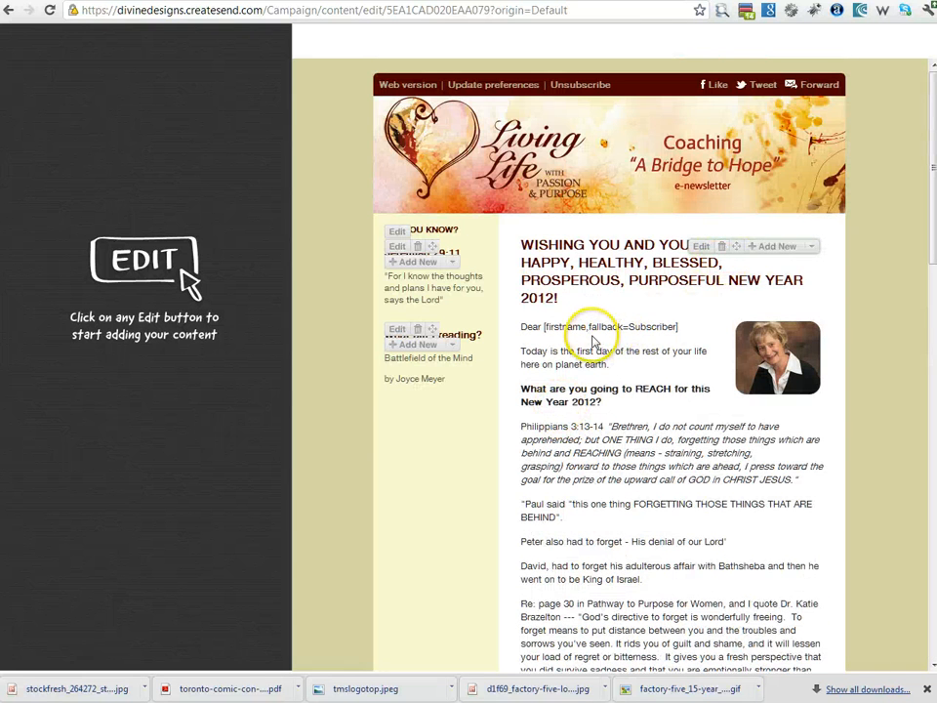
scroll(596, 383, "down", 15)
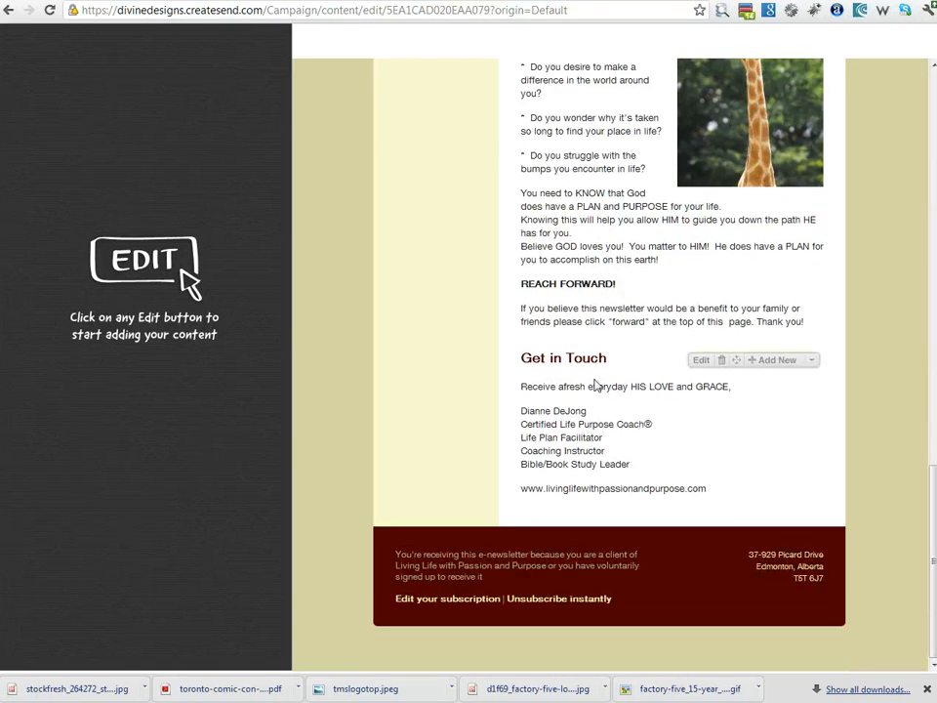
scroll(598, 391, "up", 15)
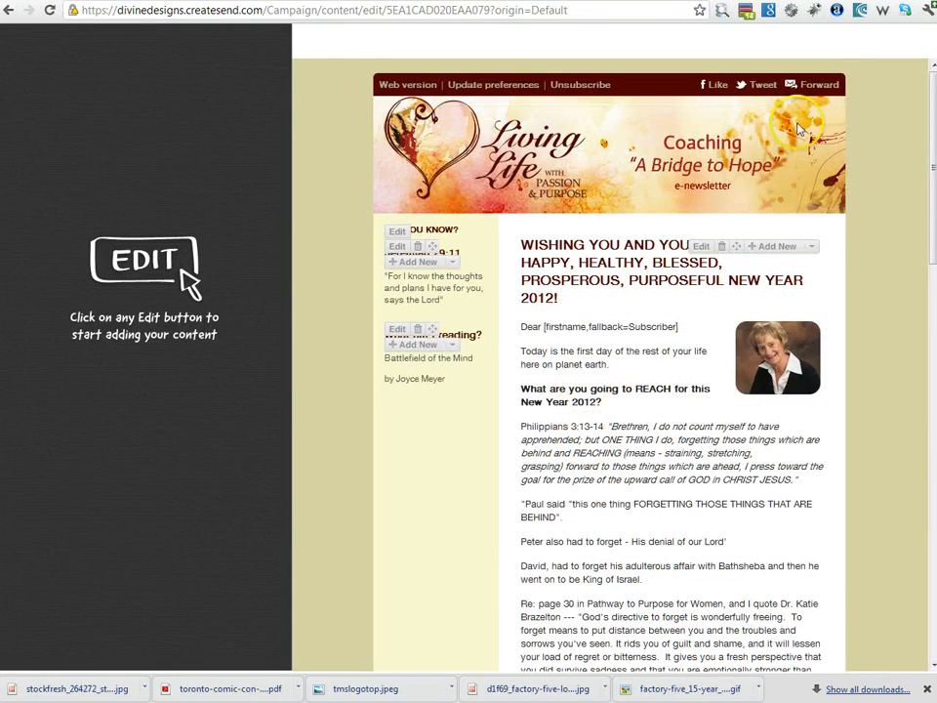
Open the main New Year article and save it without changes, and reload the editor page to restore its navigation bar.
left_click(345, 39)
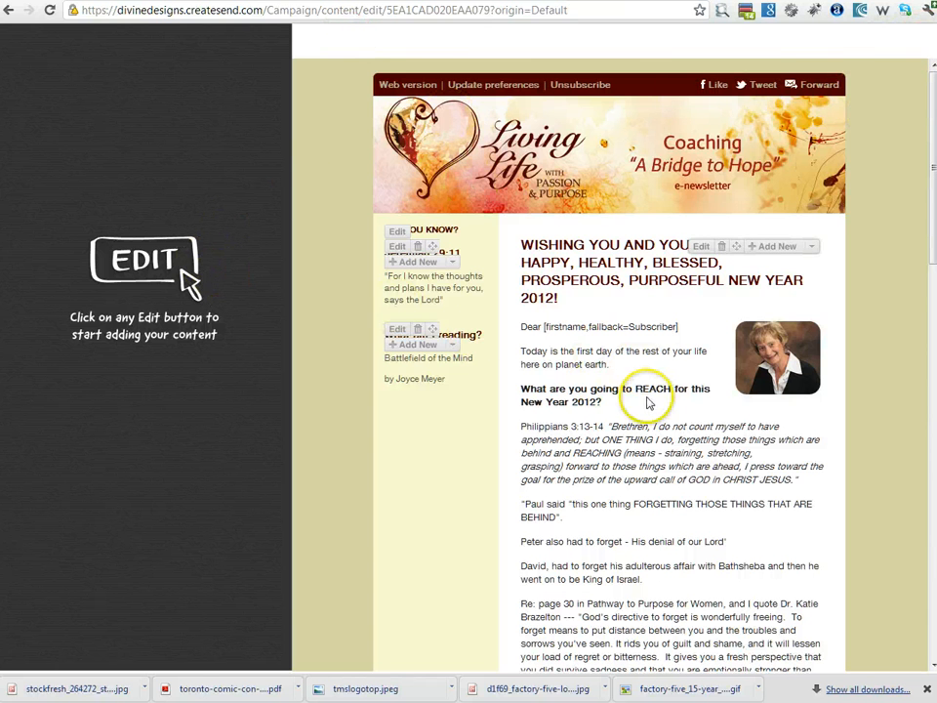
left_click(702, 246)
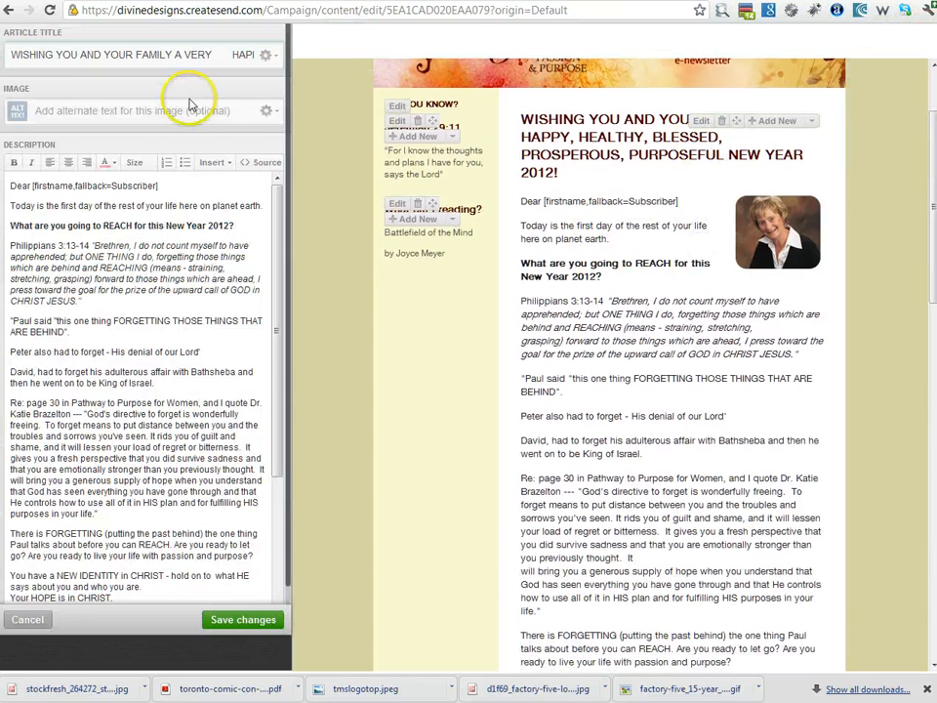
left_click(241, 618)
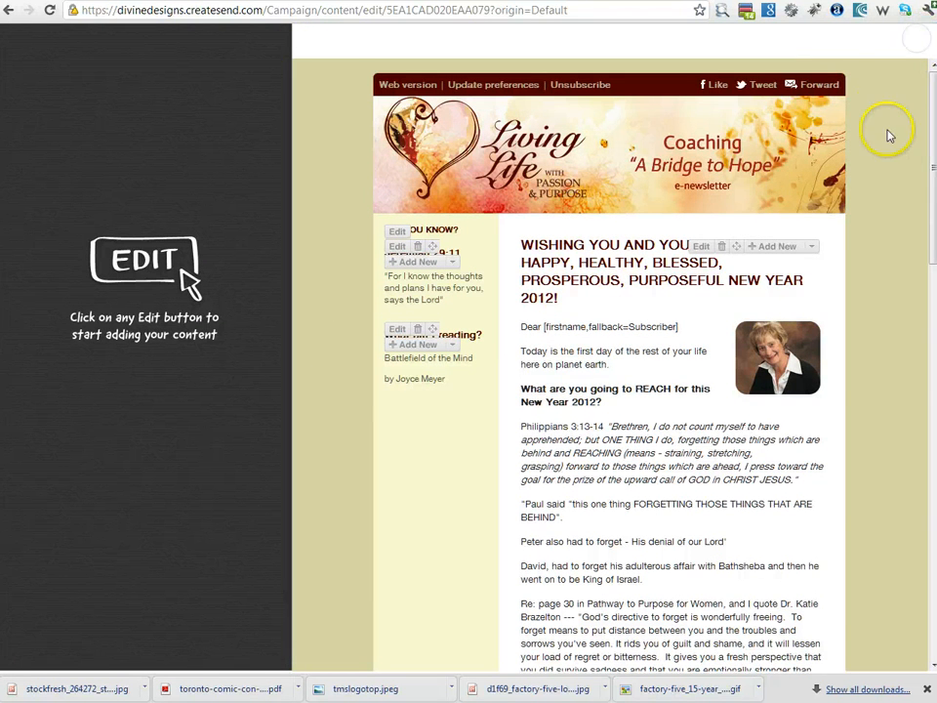
right_click(883, 76)
left_click(857, 115)
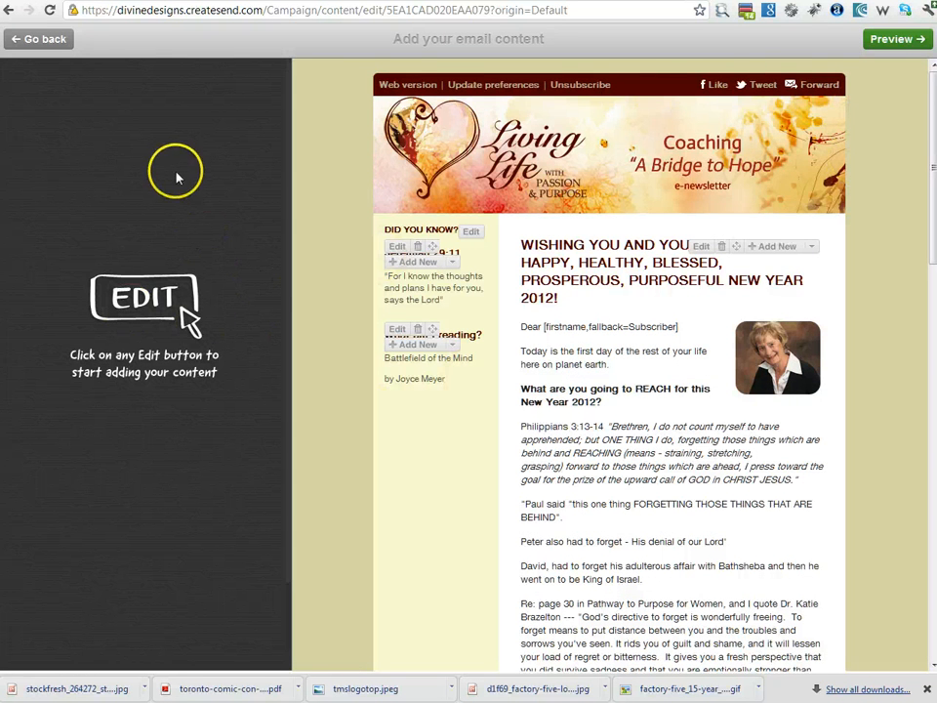
Preview the finished email and look through it from the header to the closing contact section.
left_click(896, 40)
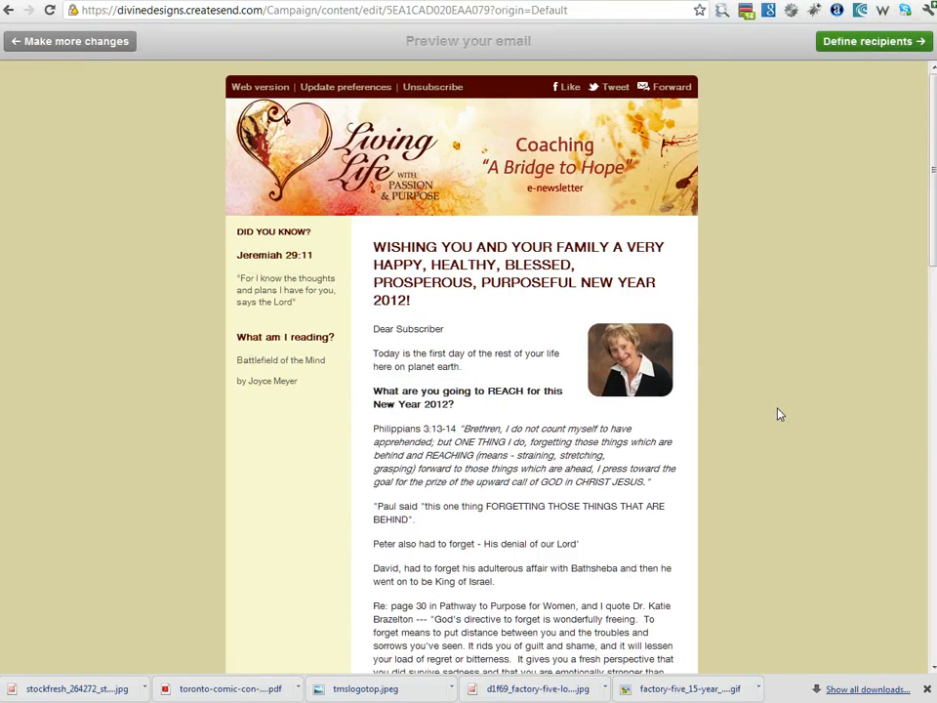
scroll(778, 413, "down", 10)
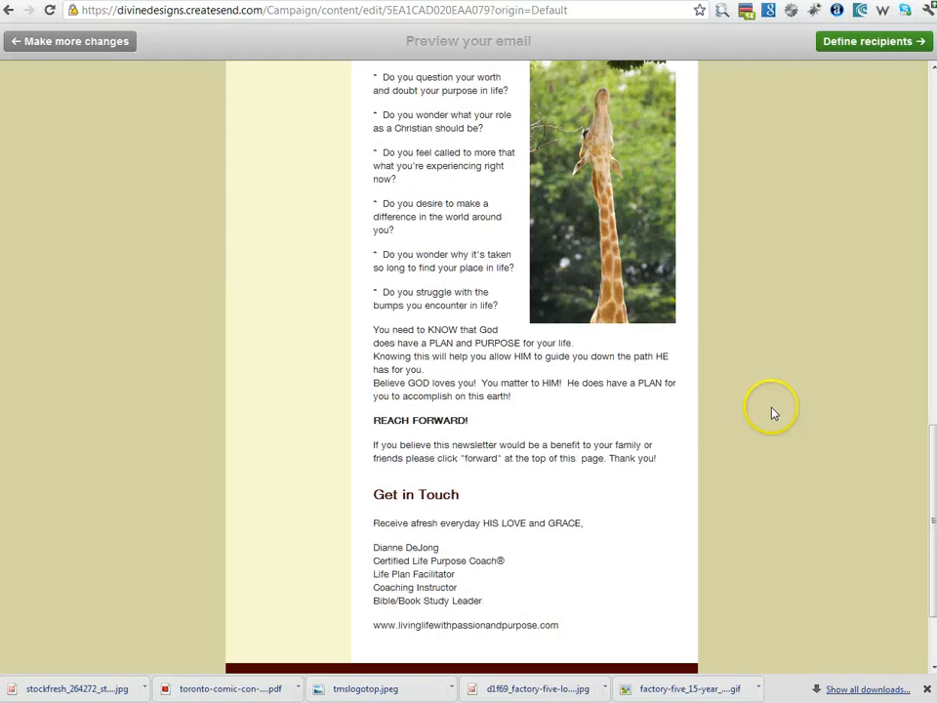
scroll(773, 413, "up", 15)
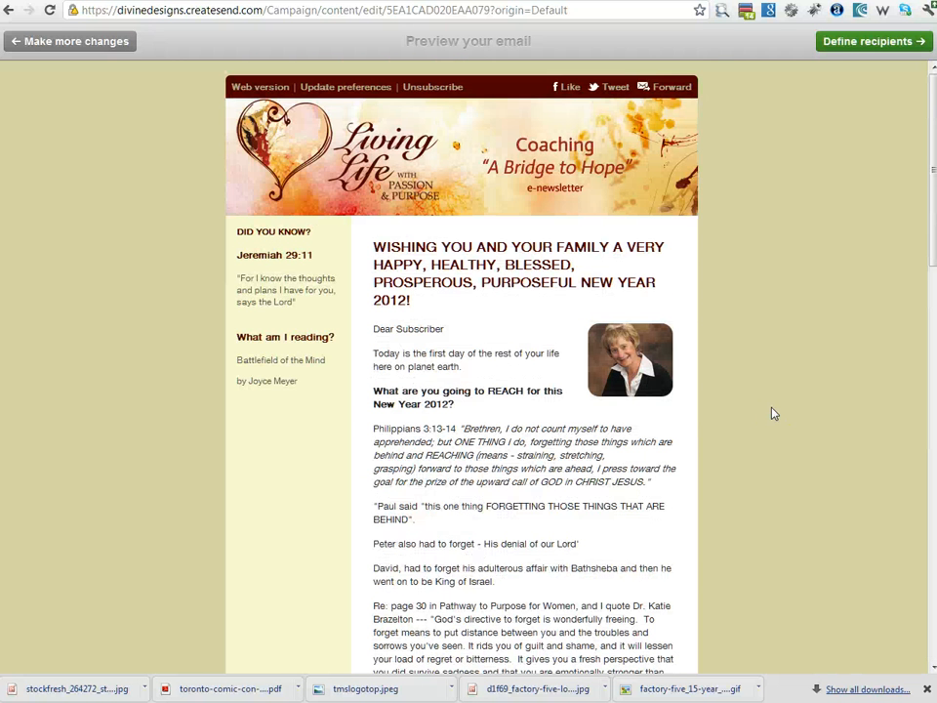
Define Main List and Newsletter Signups as the campaign's recipients and continue through the snapshot to the campaign test.
left_click(866, 53)
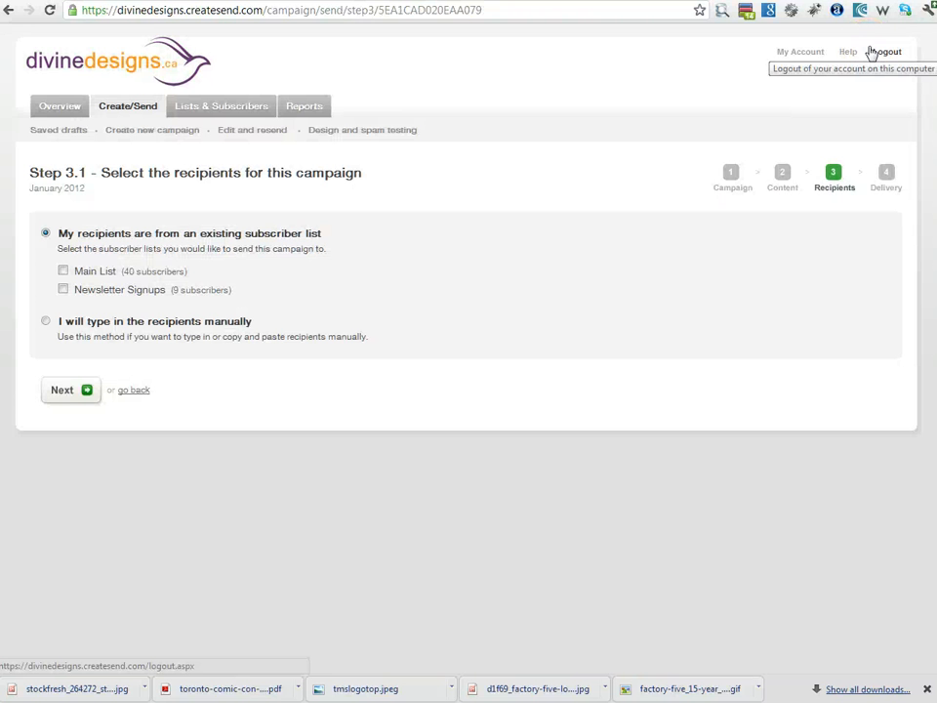
left_click(63, 274)
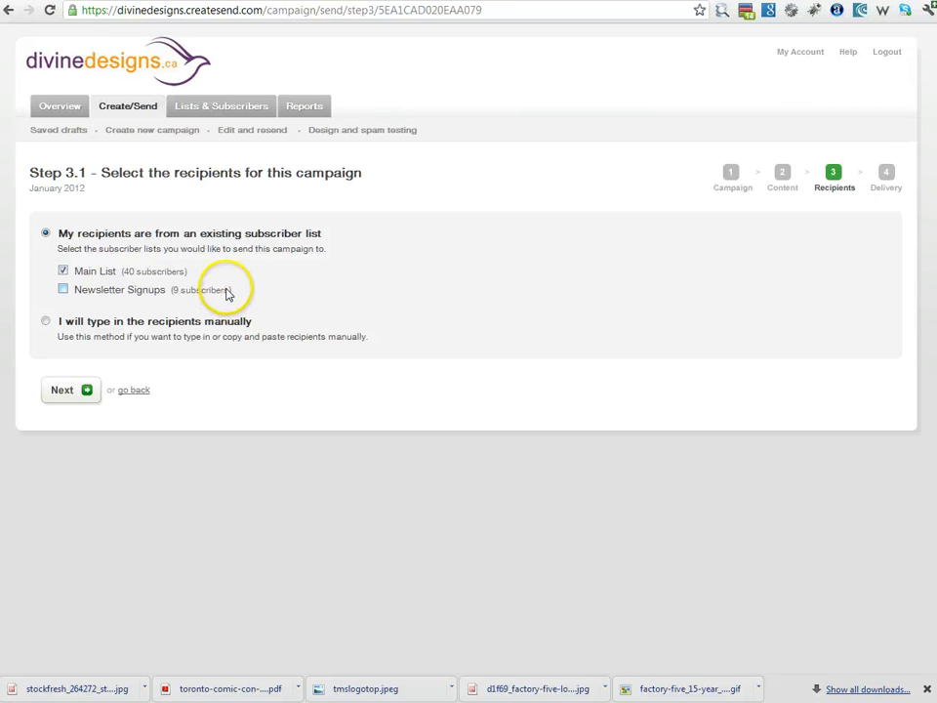
left_click(63, 289)
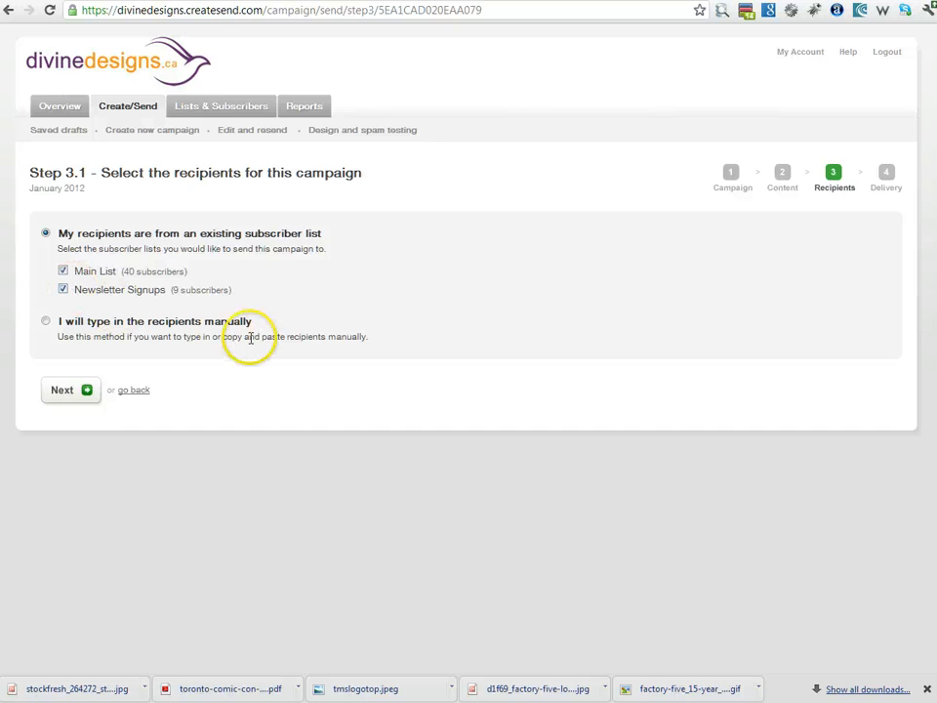
left_click(59, 391)
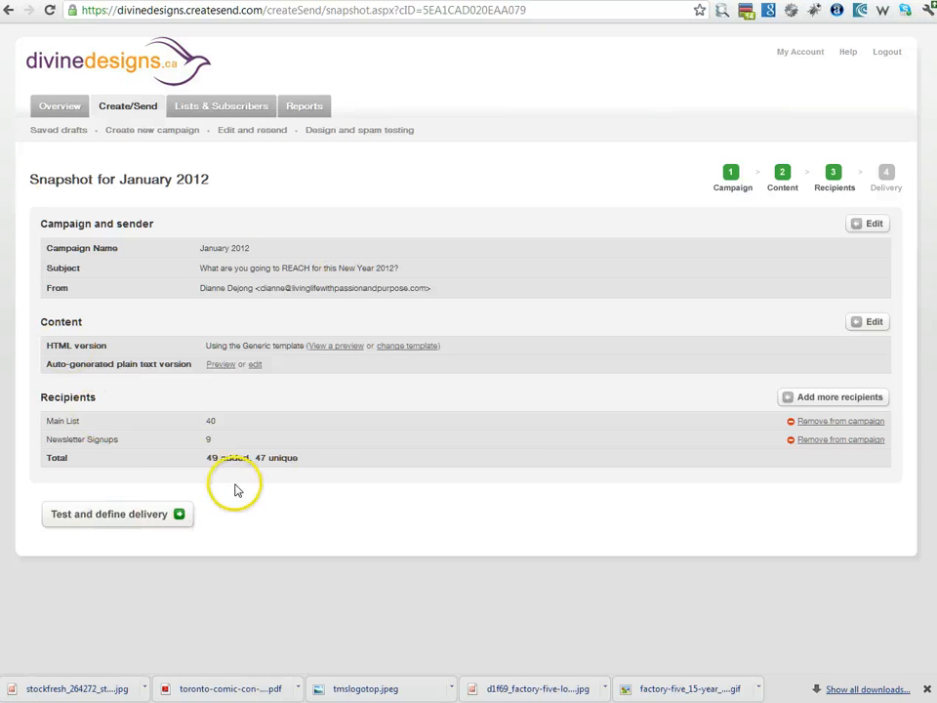
left_click_drag(207, 422, 229, 440)
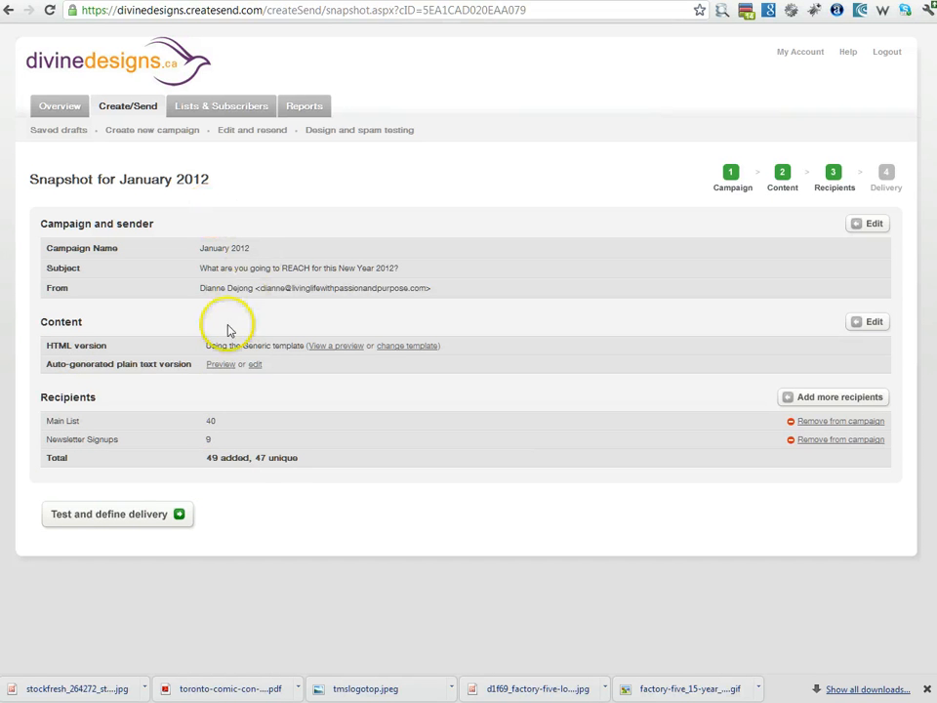
left_click(105, 522)
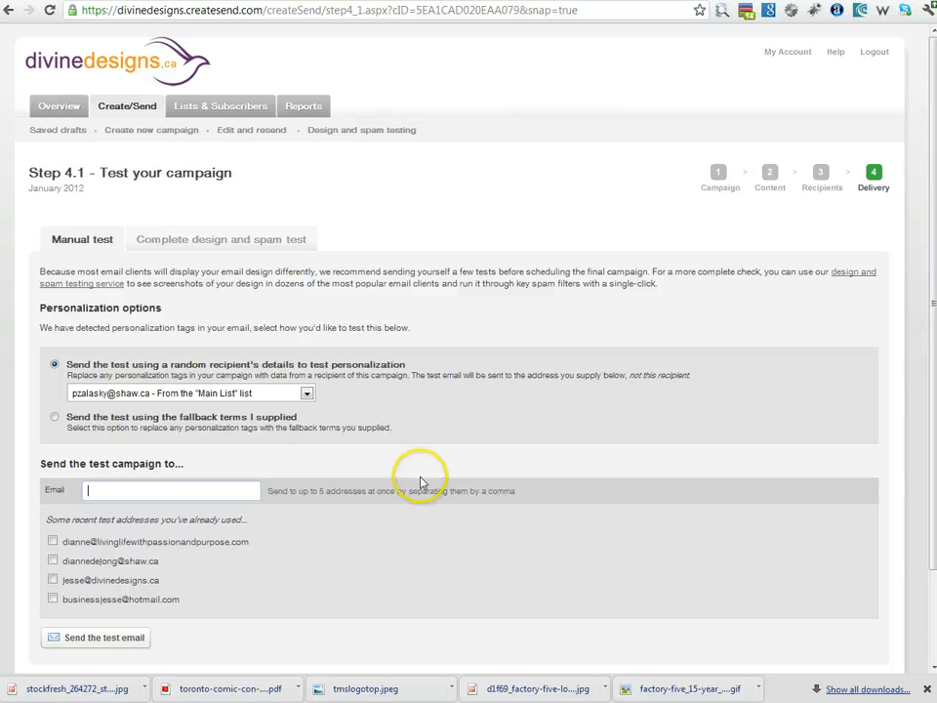
Send a manual test email to the first, third and fourth recent test addresses, and continue to the delivery settings.
scroll(293, 554, "down", 1)
left_click(54, 468)
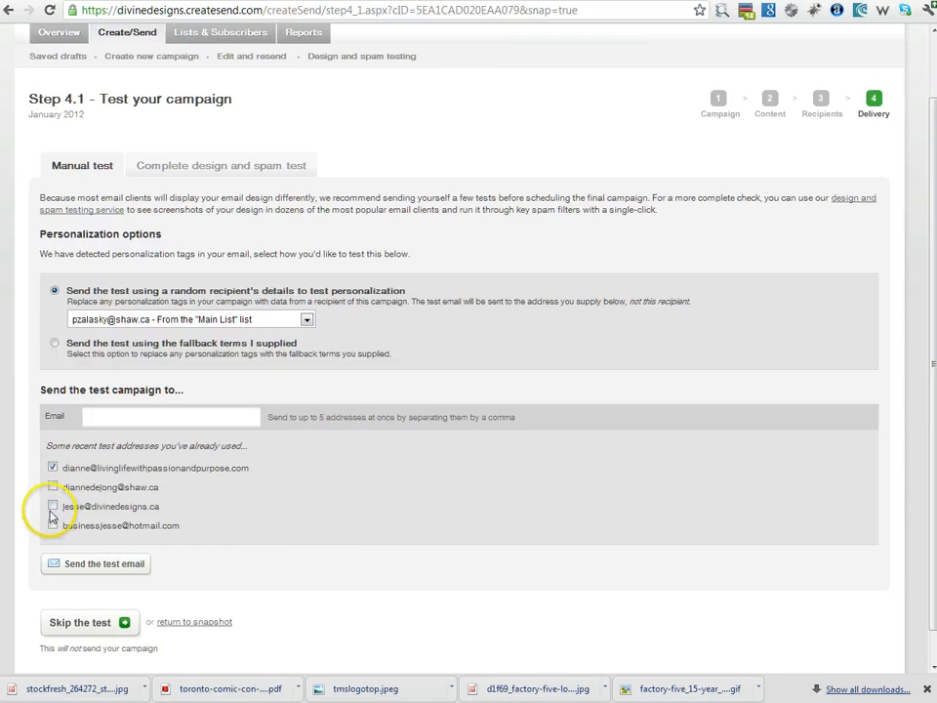
left_click(53, 506)
left_click(52, 525)
scroll(378, 534, "up", 1)
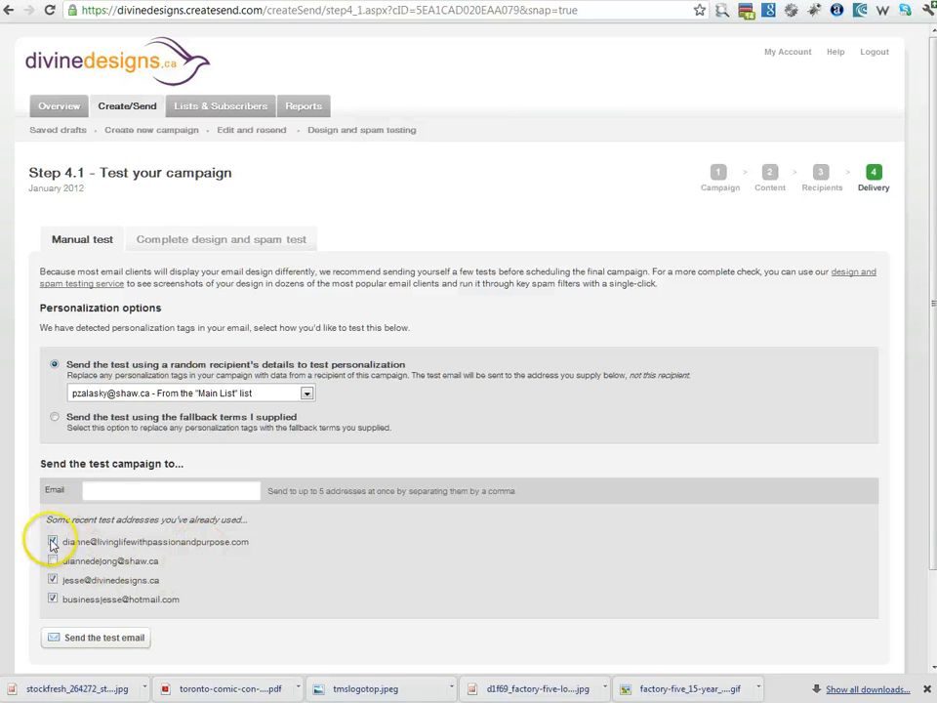
left_click(99, 639)
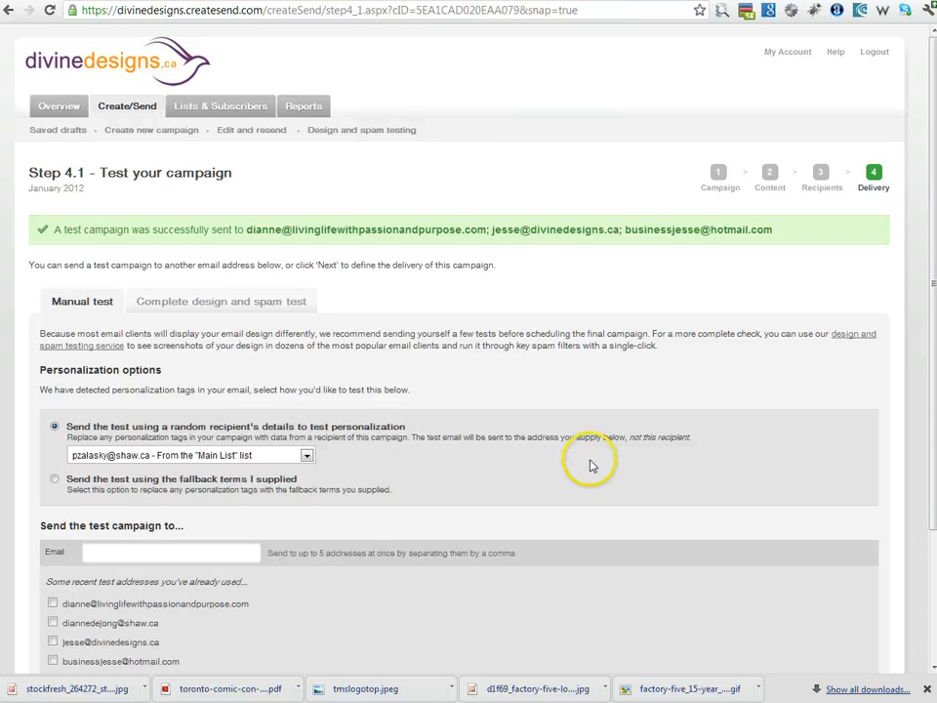
scroll(589, 467, "down", 3)
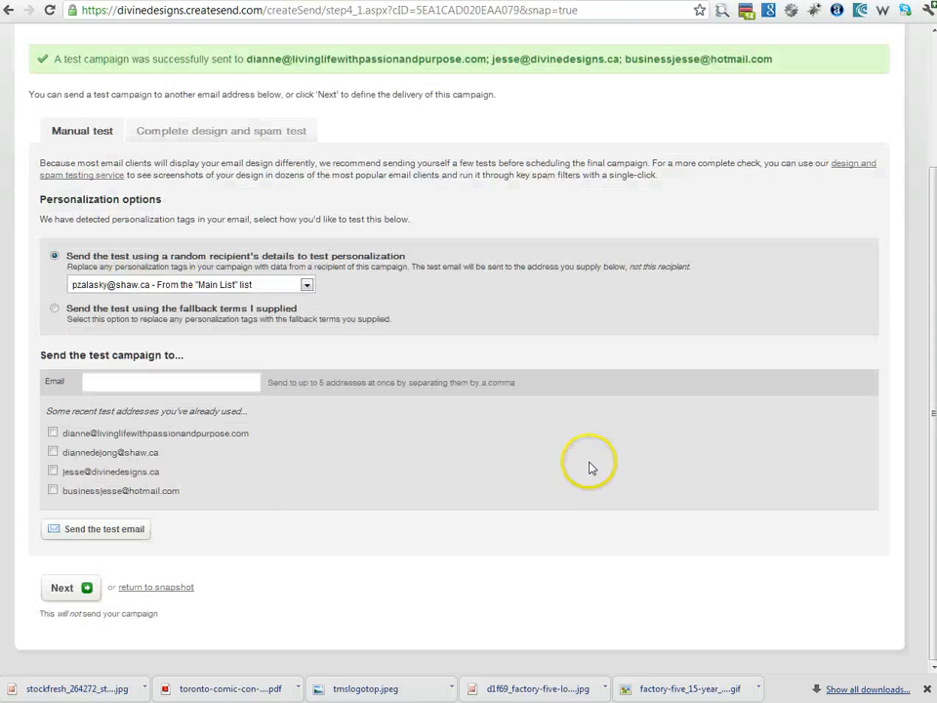
left_click(62, 590)
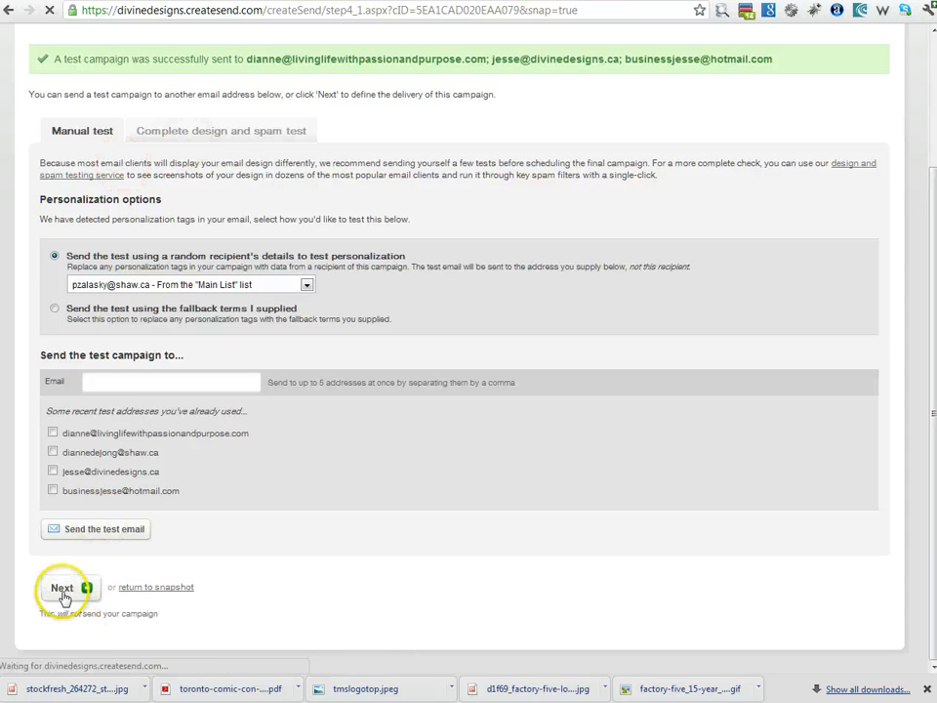